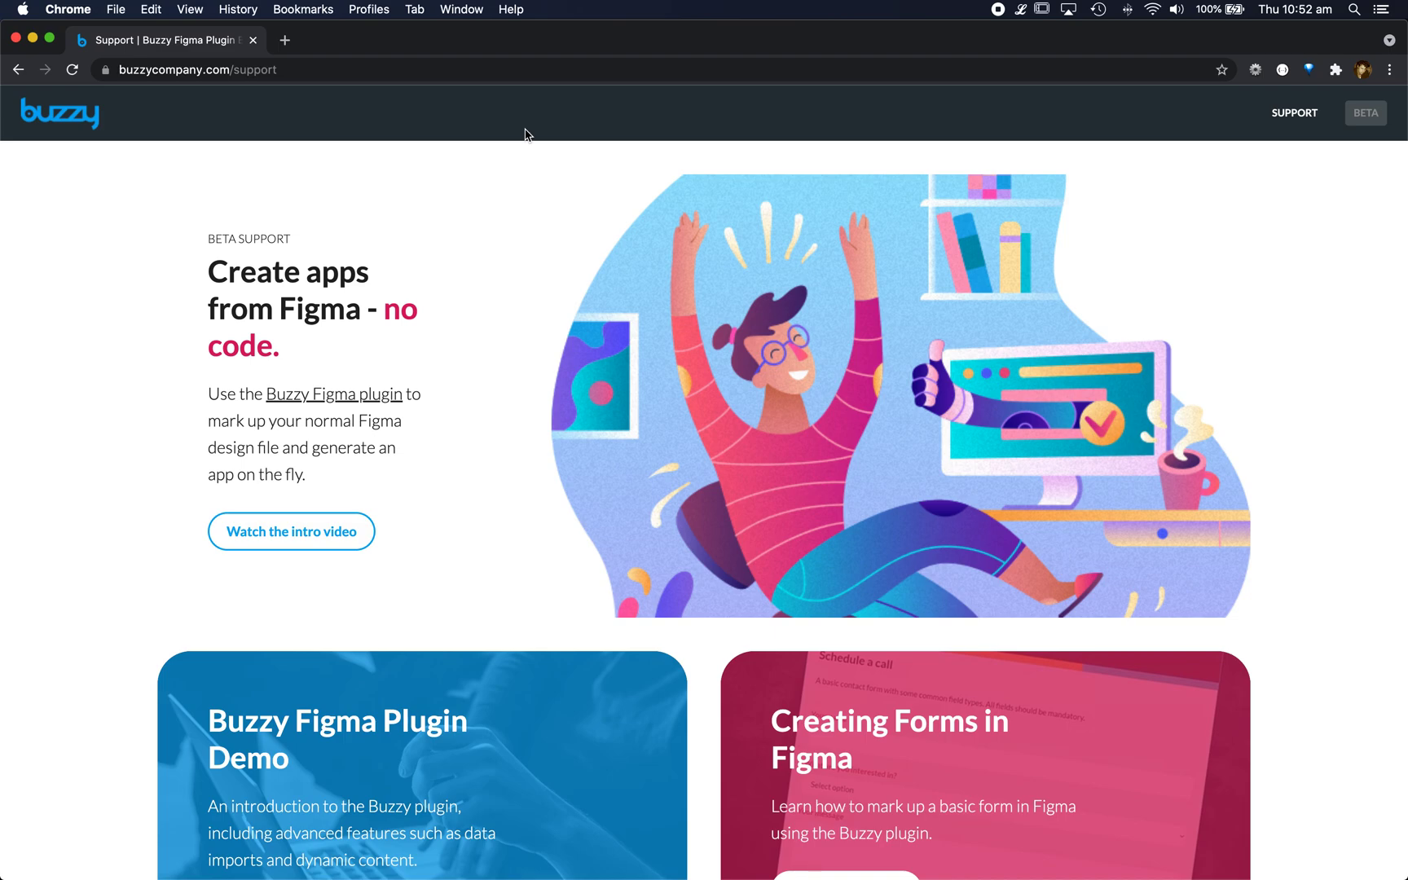
Step: Switch from the Buzzy support page in Chrome to the Guide MASTER file in Figma
{"action": "key", "text": "super+Tab"}
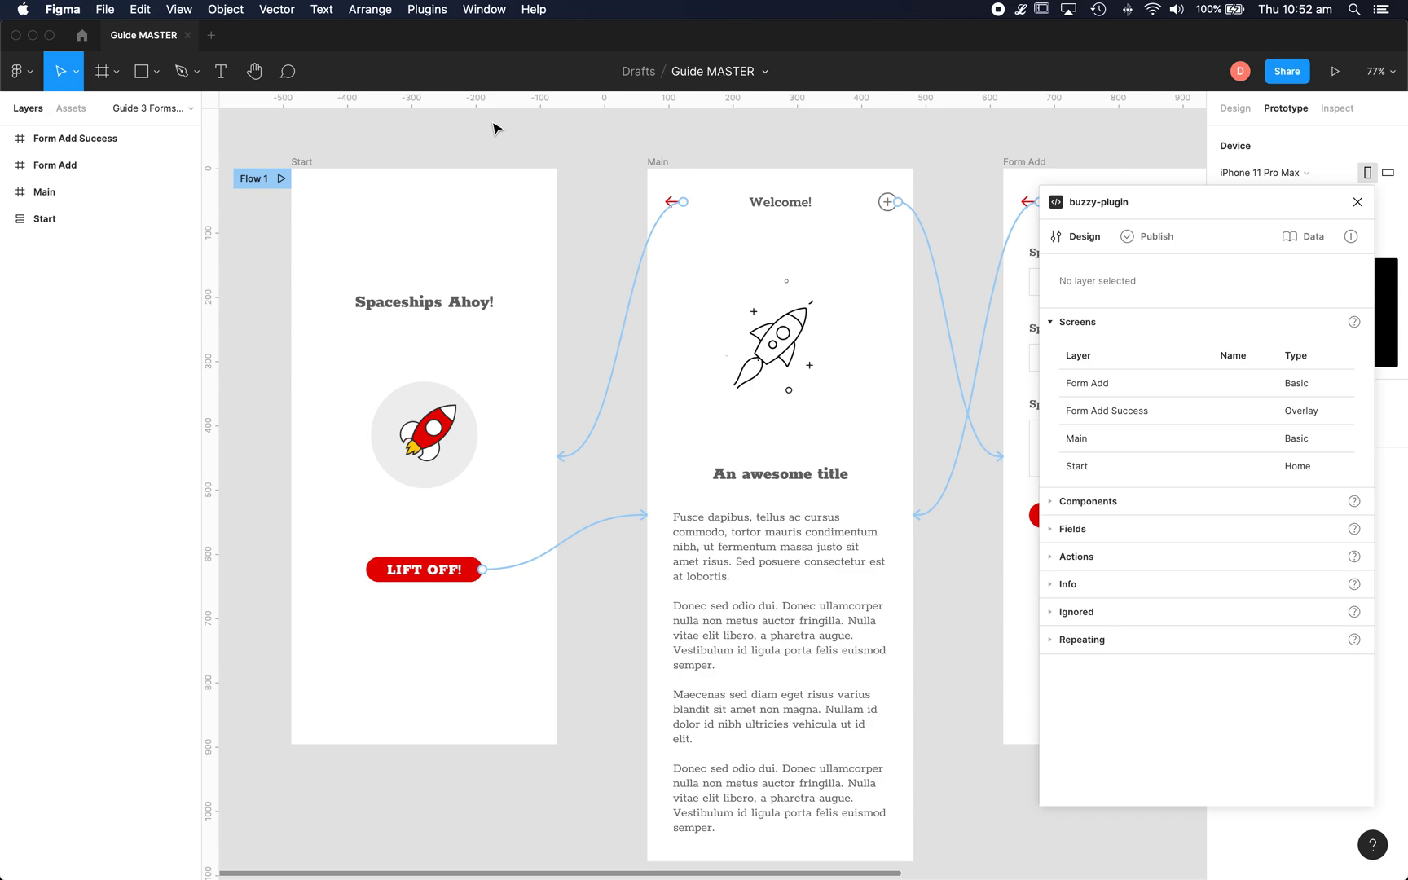
Step: Bring the Form Add frame into view, raise the plugin window, and select its Content area
{"action": "scroll", "coordinate": [494, 128], "scroll_direction": "right", "scroll_amount": 10}
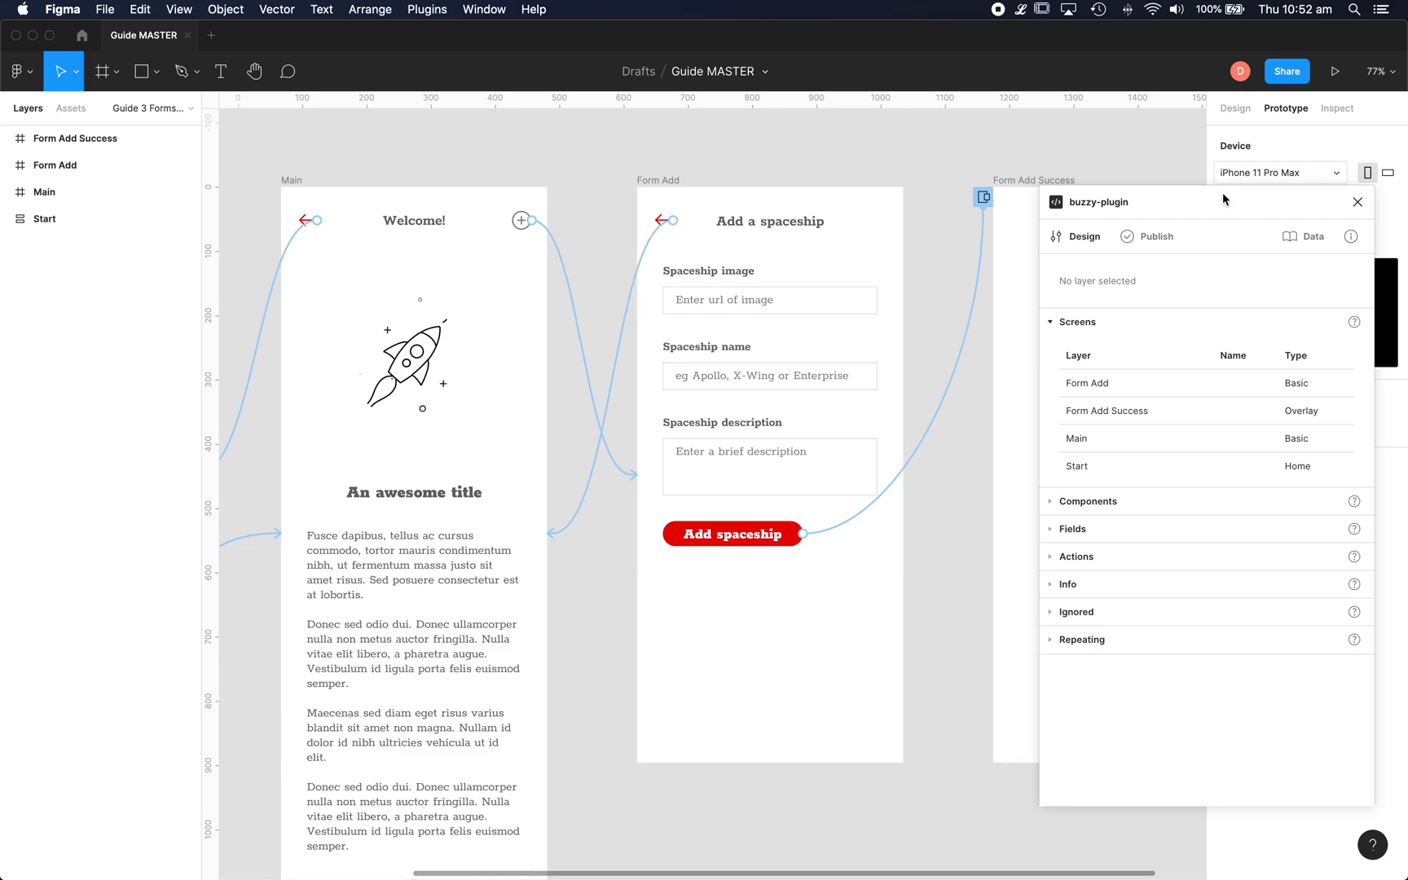
{"action": "left_click_drag", "start_coordinate": [1222, 195], "coordinate": [1216, 175]}
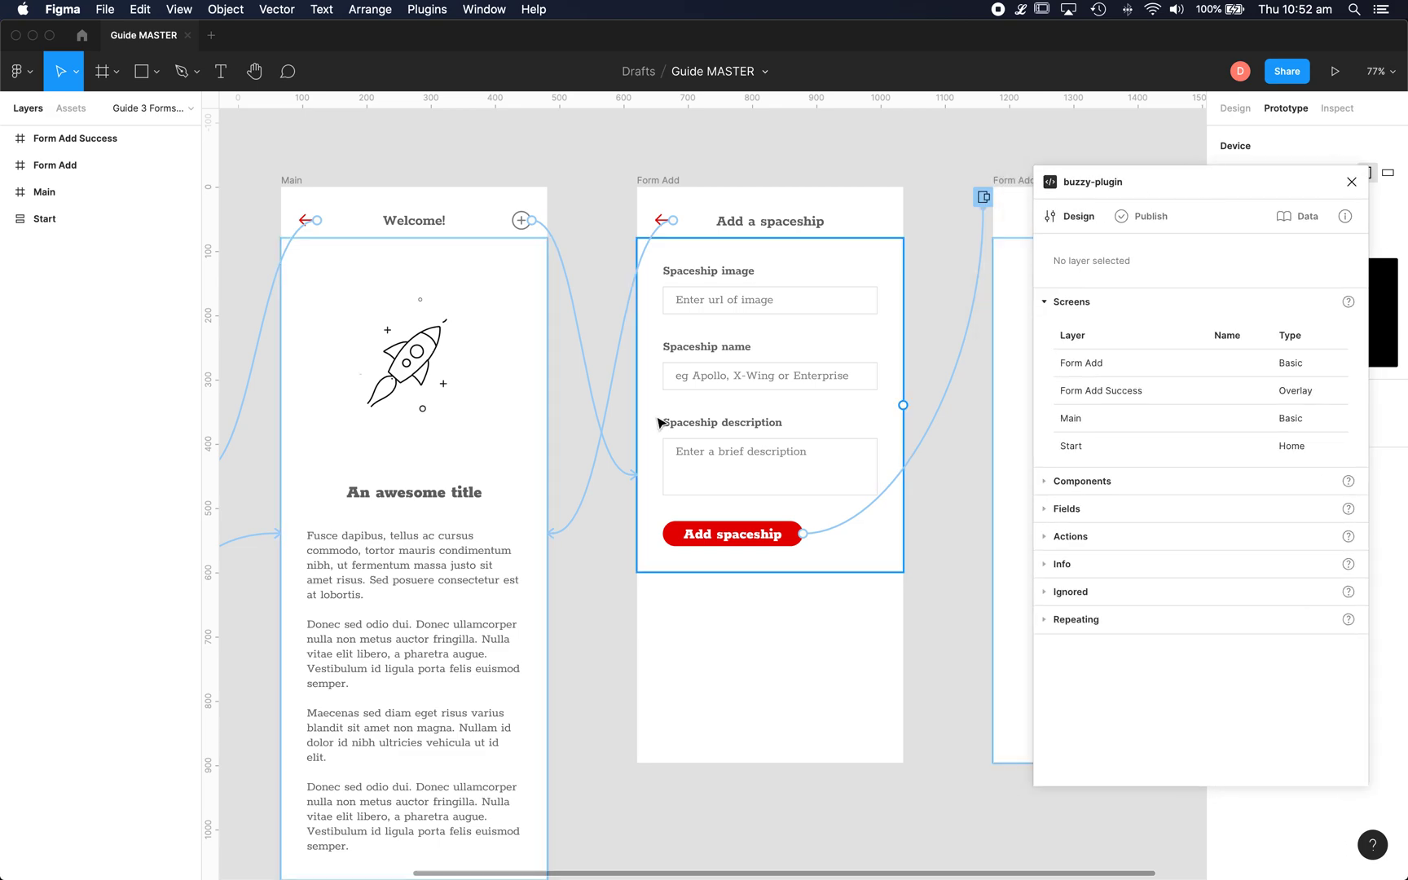
{"action": "left_click", "coordinate": [823, 263]}
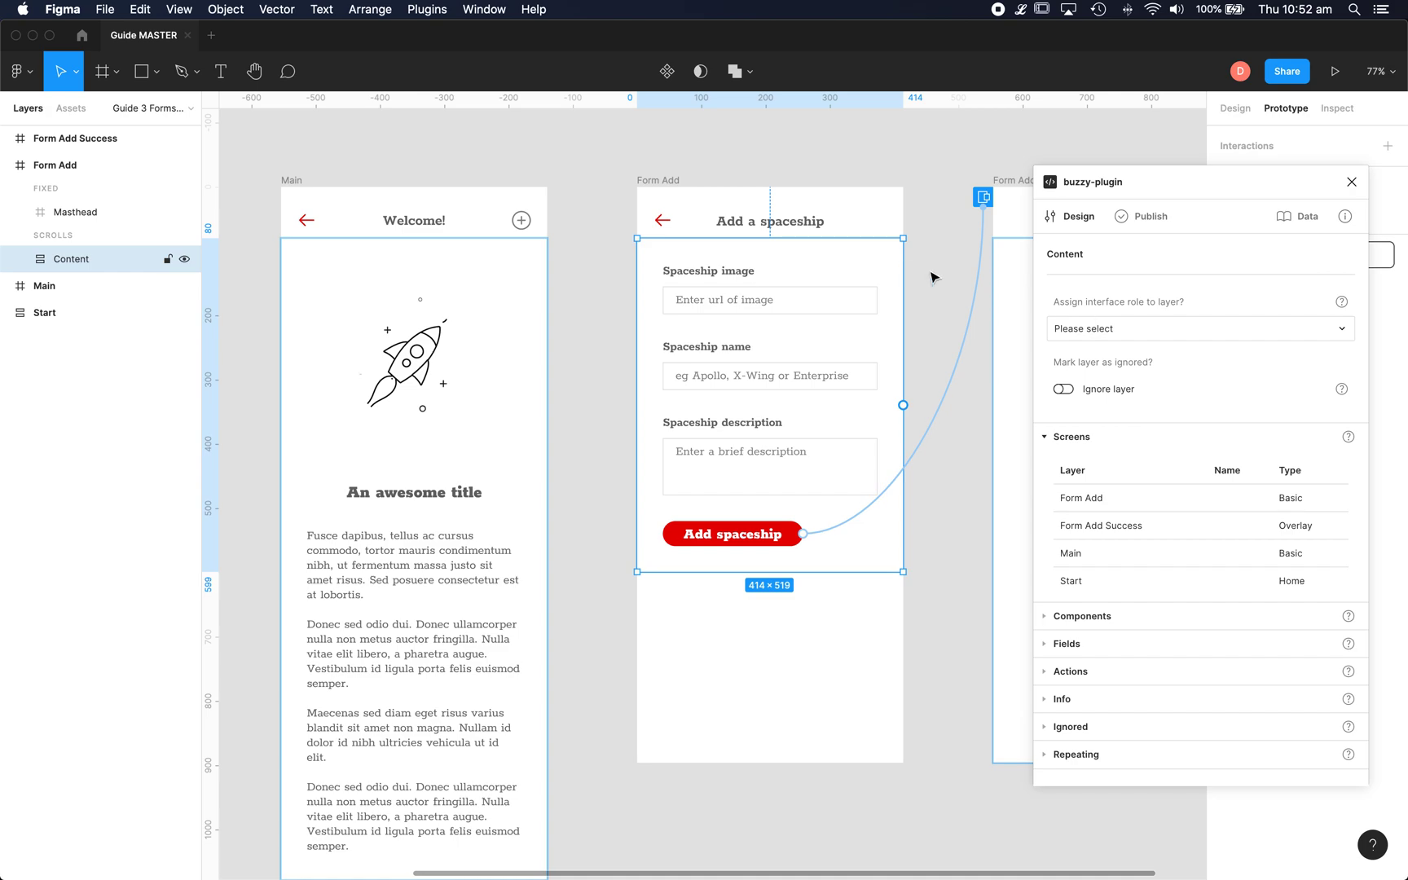
Step: Give the Content layer the Component role, type Form, and the name 'Add a spaceship form'
{"action": "left_click", "coordinate": [1137, 329]}
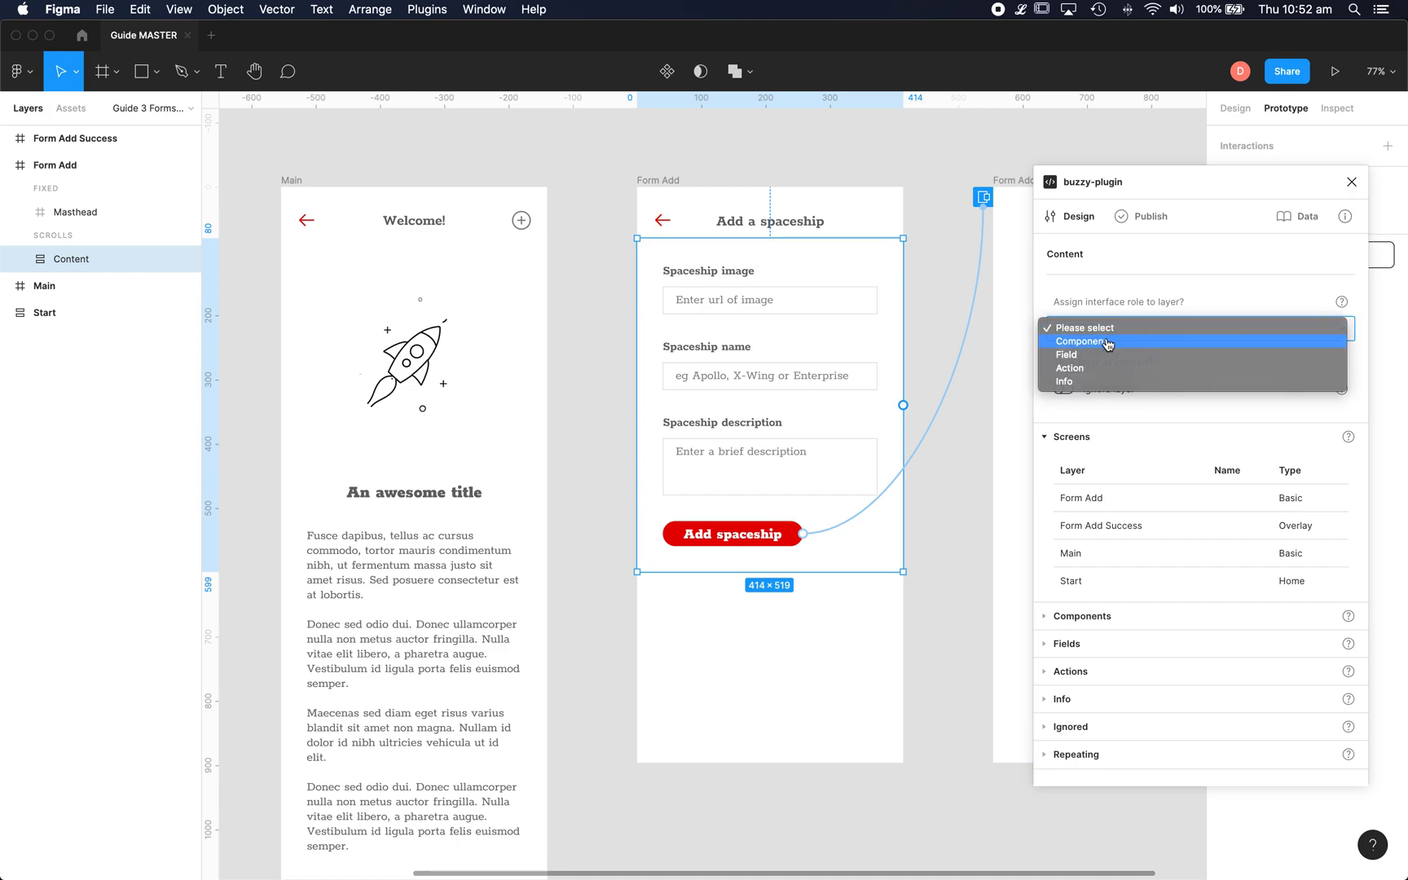
{"action": "left_click", "coordinate": [1108, 342]}
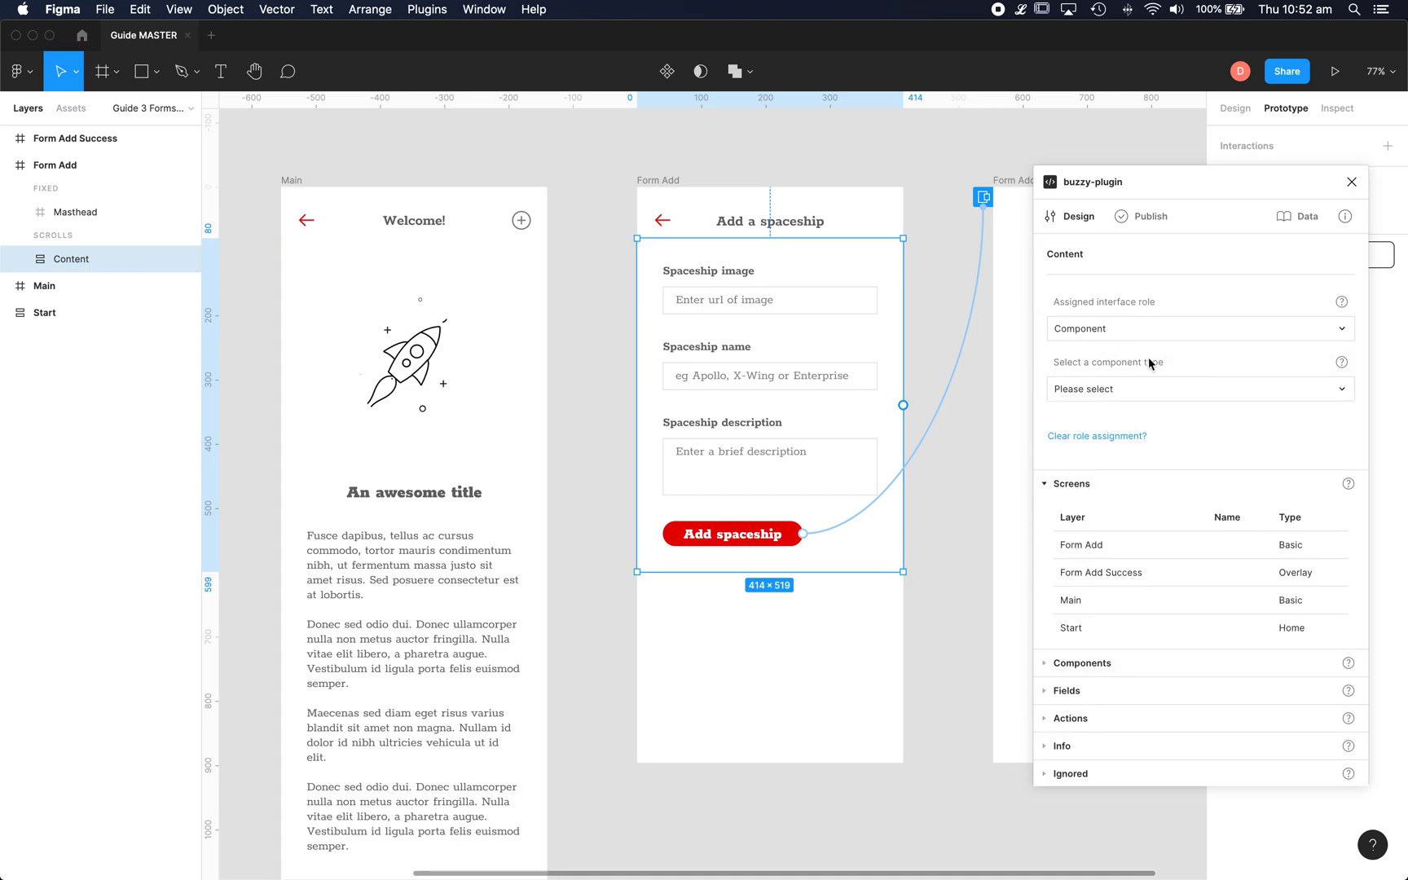
{"action": "left_click", "coordinate": [1147, 396]}
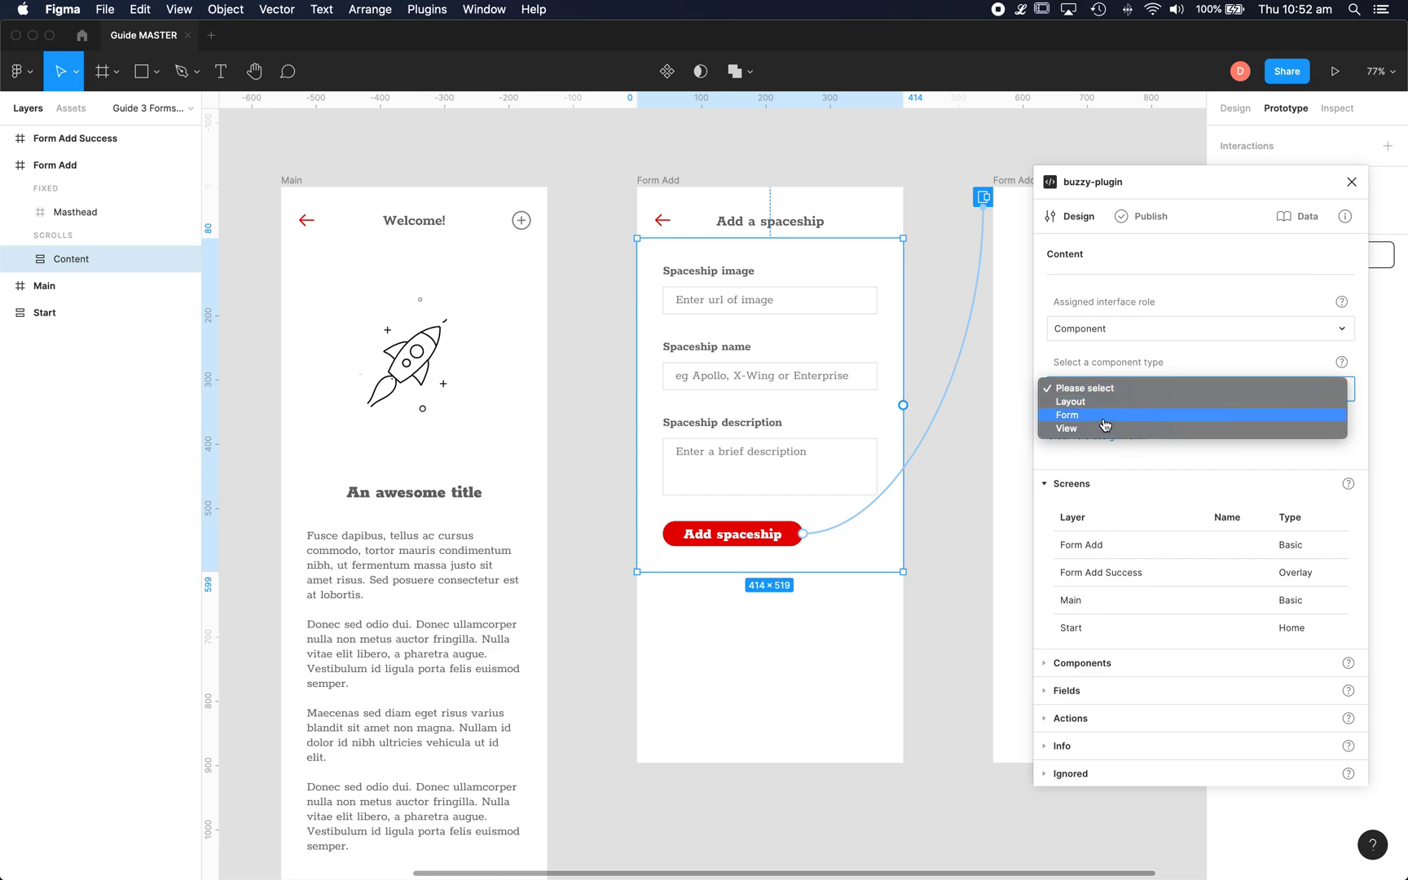
{"action": "left_click", "coordinate": [1105, 416]}
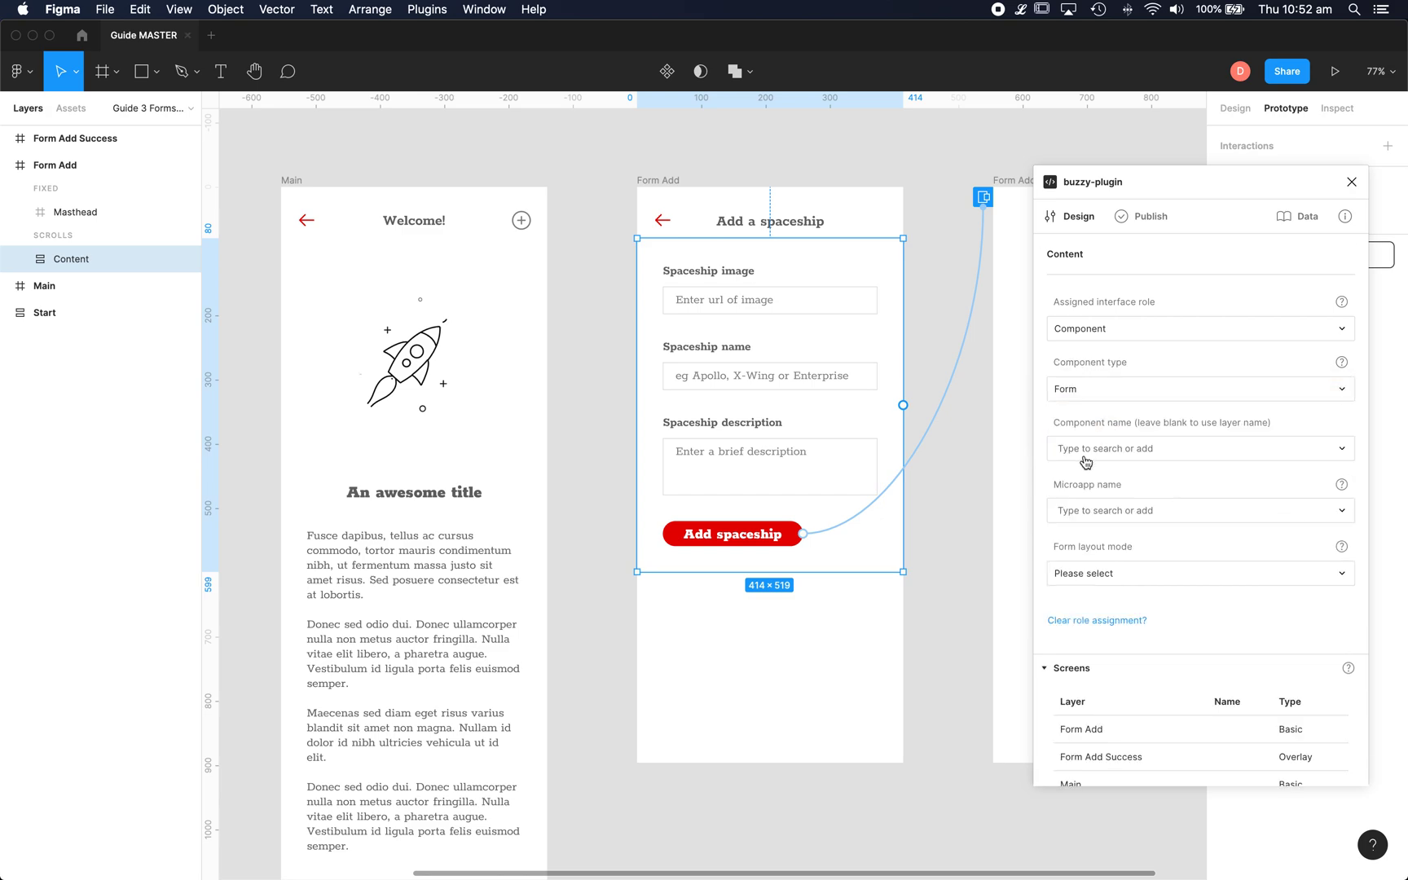
{"action": "left_click", "coordinate": [1061, 444]}
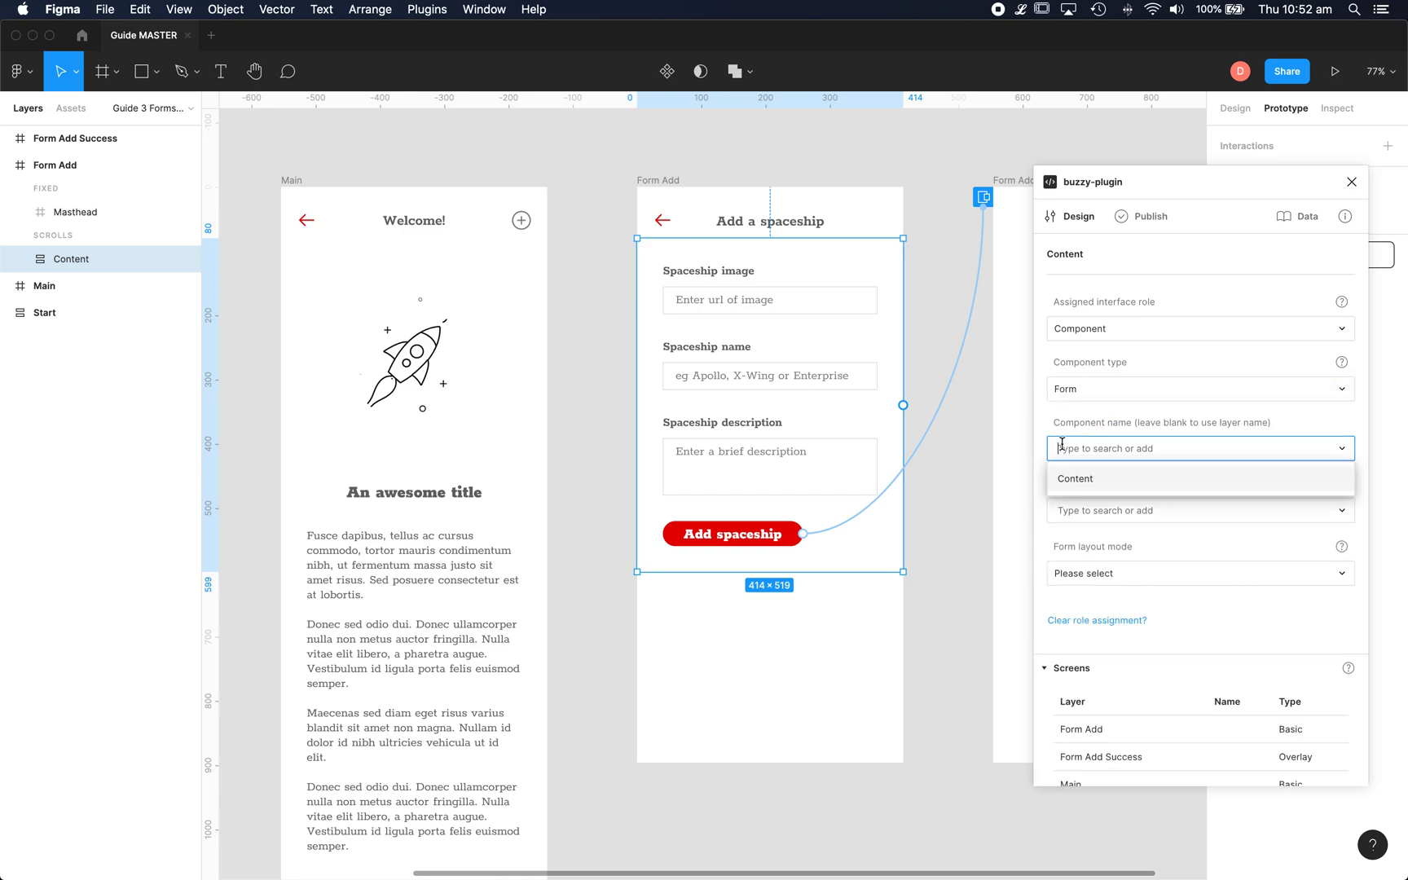
{"action": "type", "text": "Add a spaceship form"}
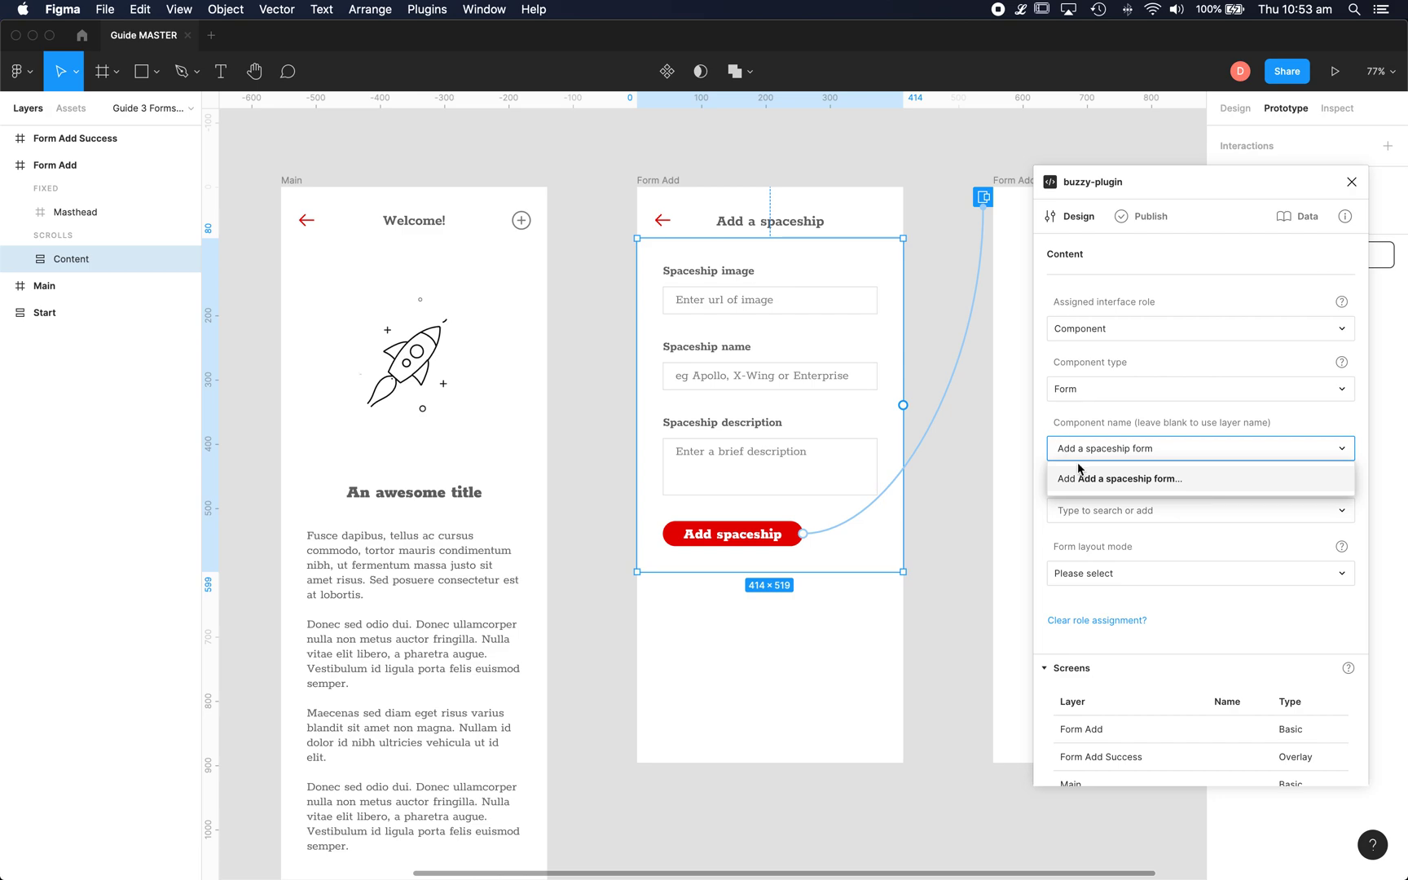
{"action": "left_click", "coordinate": [1141, 479]}
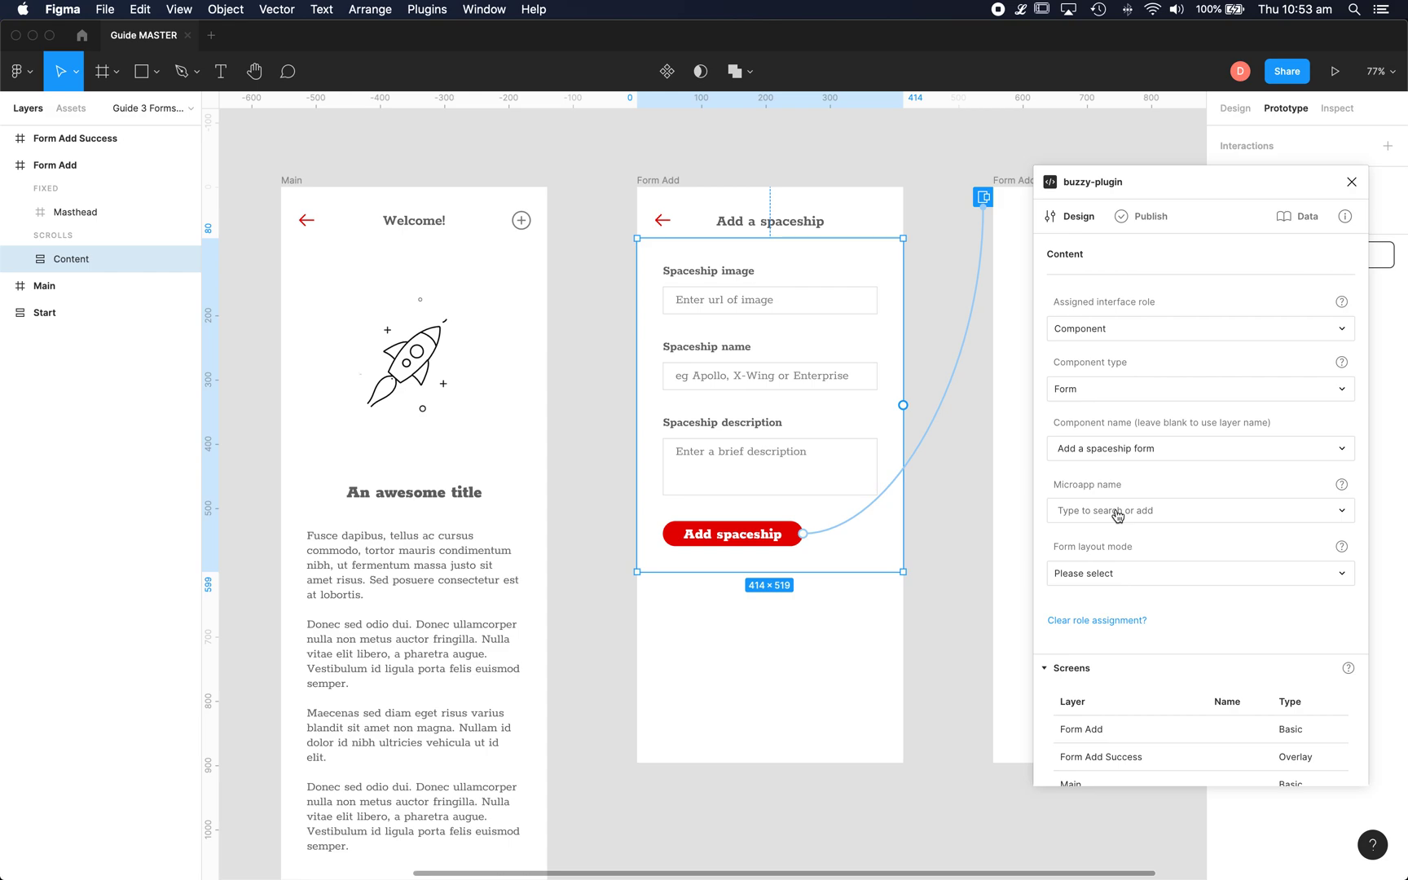
Step: Link the form to a new Spaceships microapp and set its layout mode to Capture layout
{"action": "left_click", "coordinate": [1117, 512]}
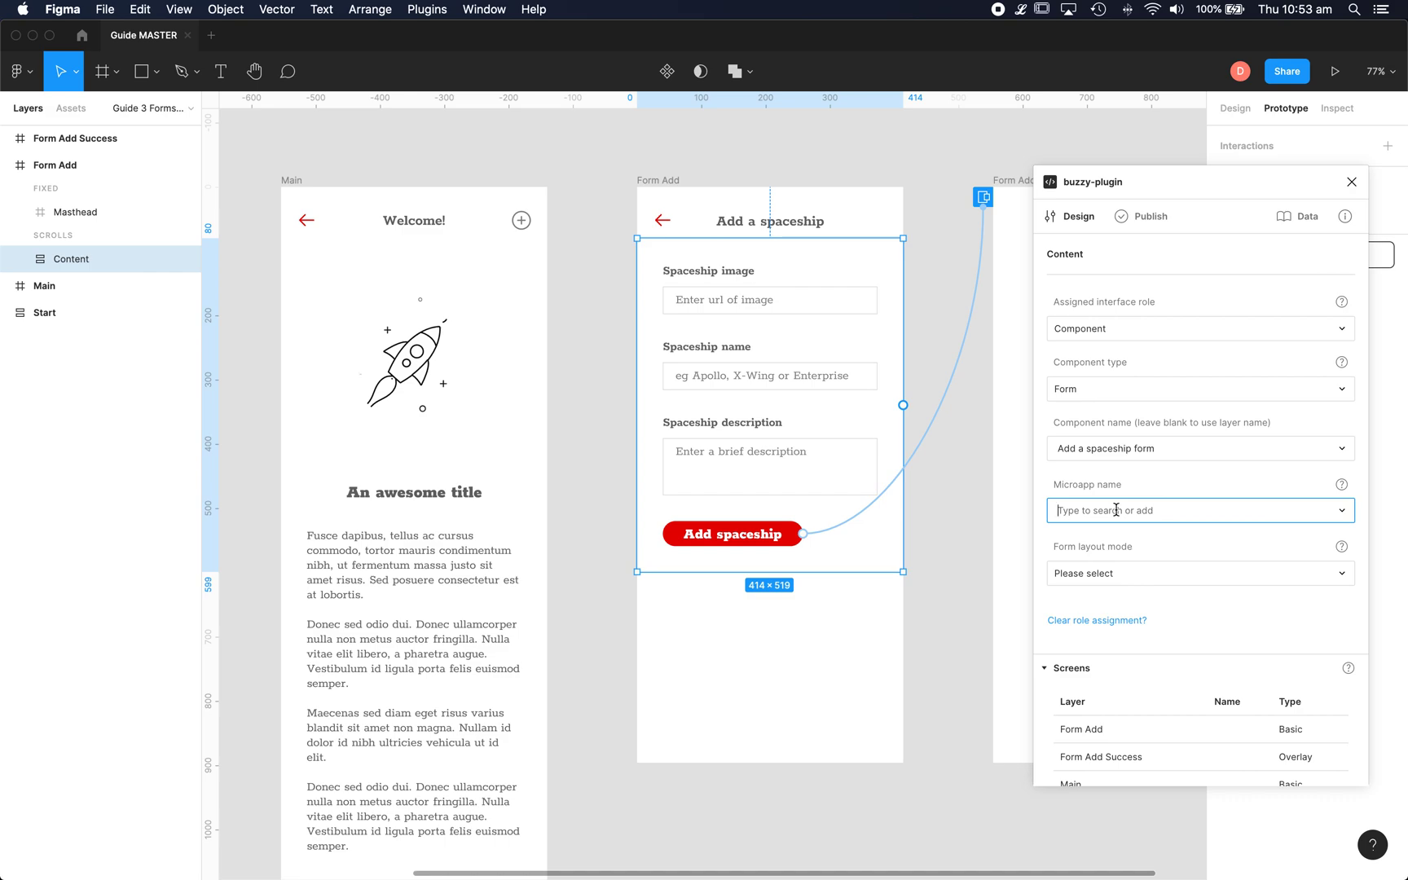
{"action": "type", "text": "Spa"}
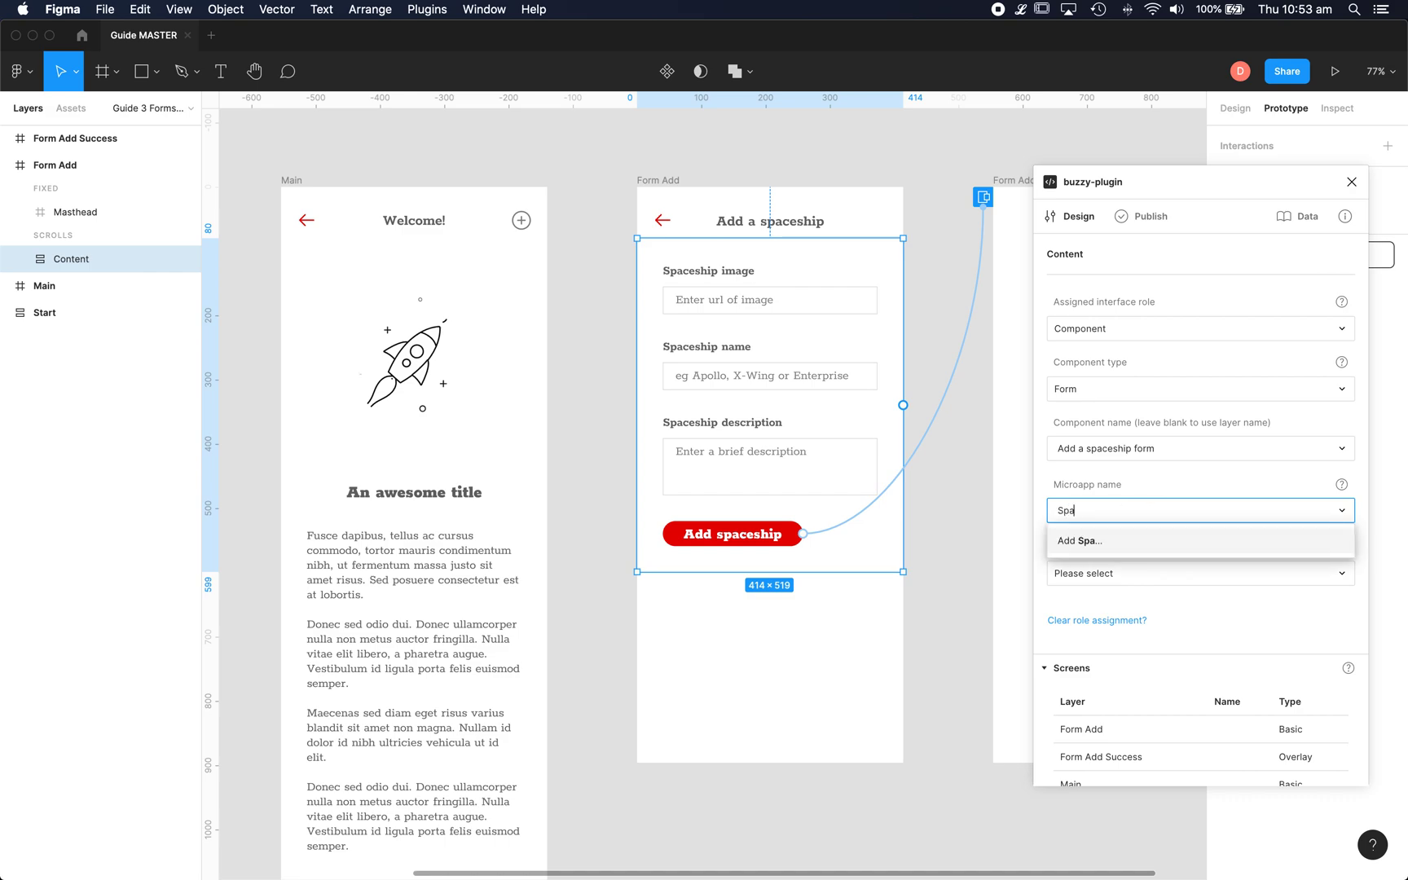
{"action": "type", "text": "ceships"}
{"action": "left_click", "coordinate": [1129, 539]}
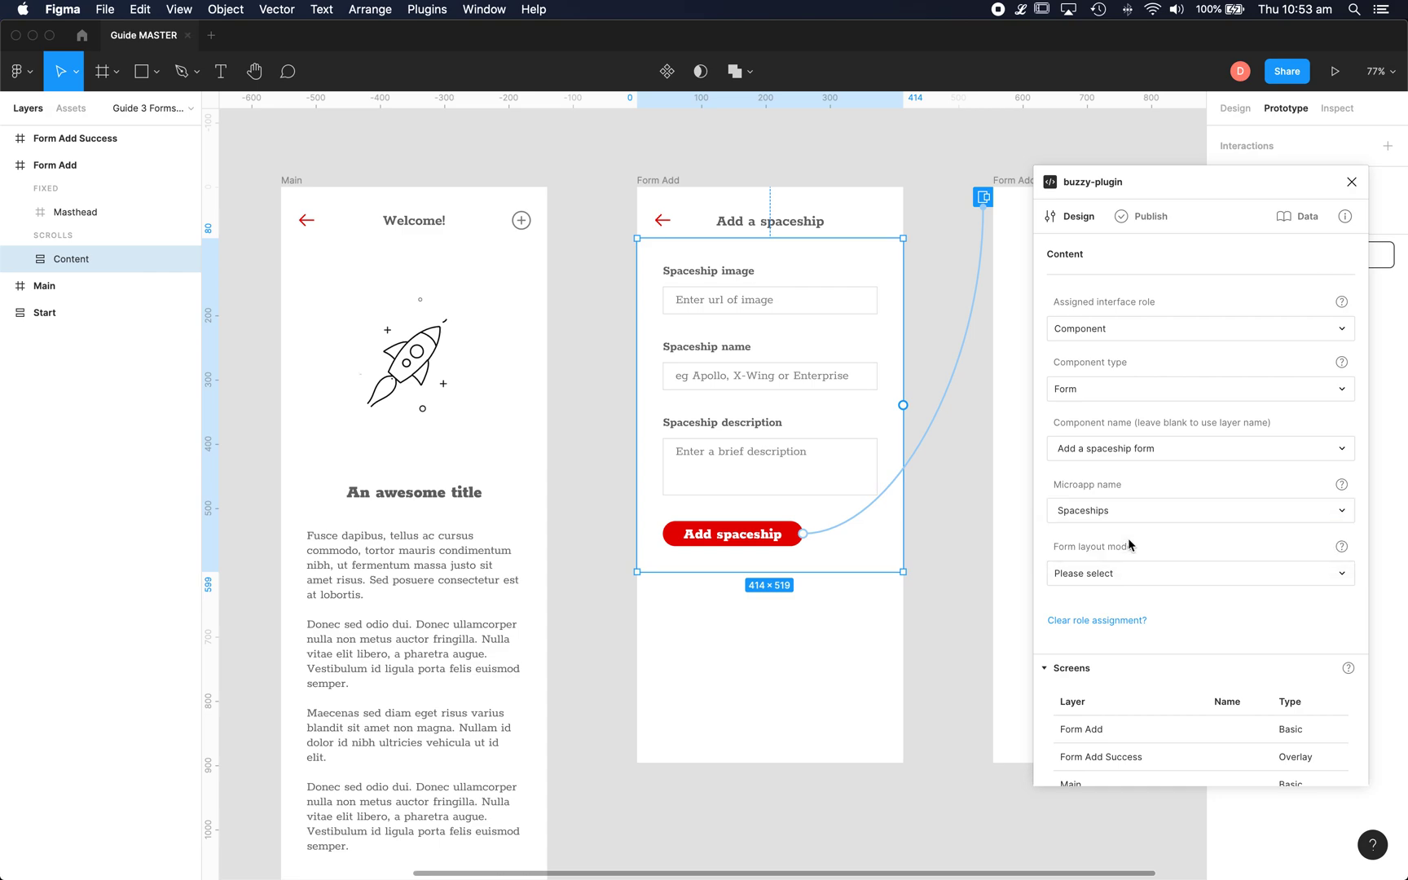
{"action": "left_click", "coordinate": [1100, 576]}
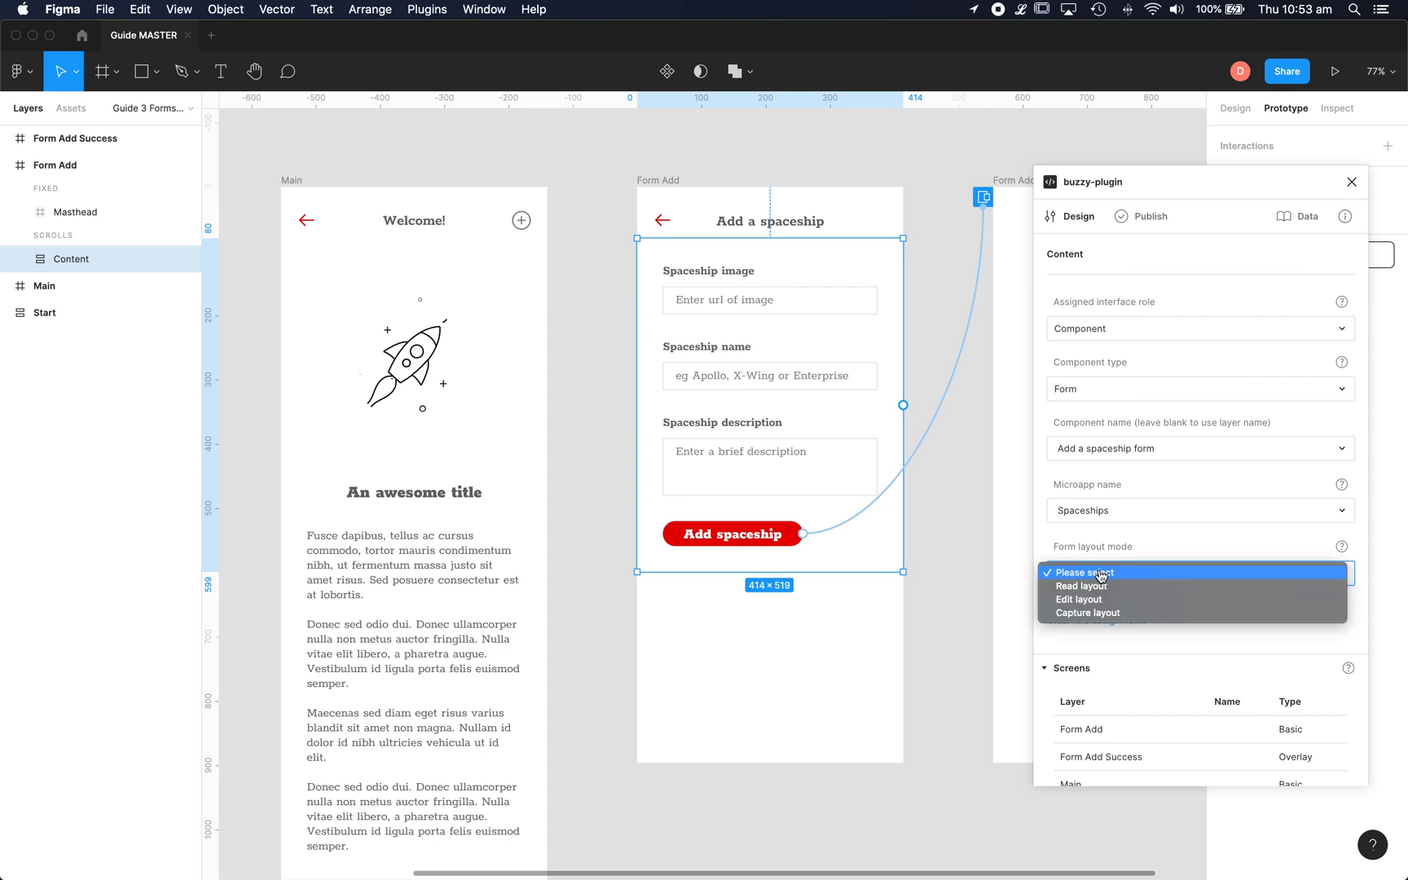
{"action": "left_click", "coordinate": [1062, 616]}
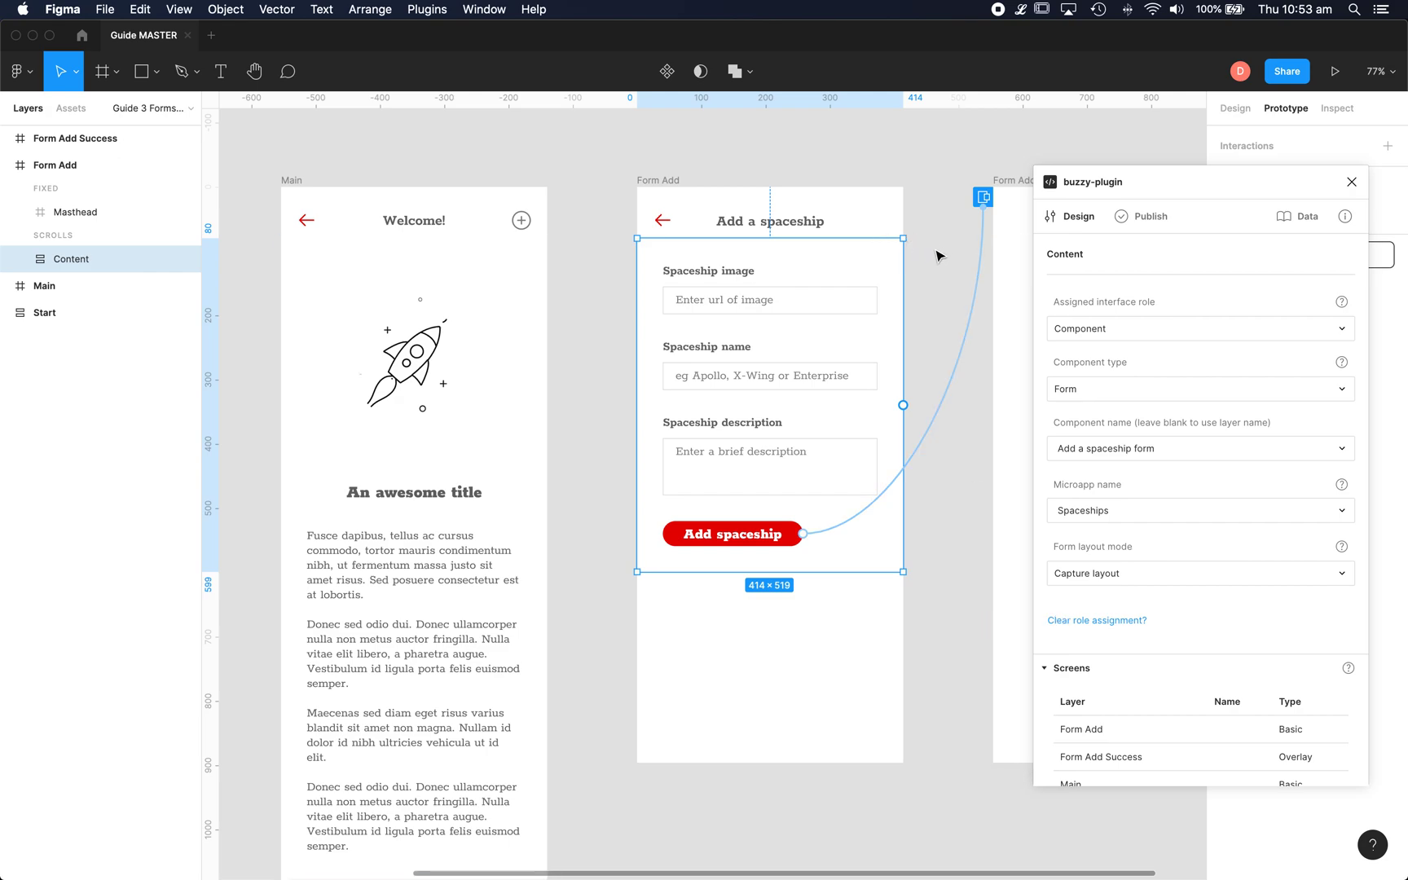
Step: Make the Spaceship image input box a Field of type URL
{"action": "left_click", "coordinate": [850, 308]}
{"action": "left_click", "coordinate": [850, 308]}
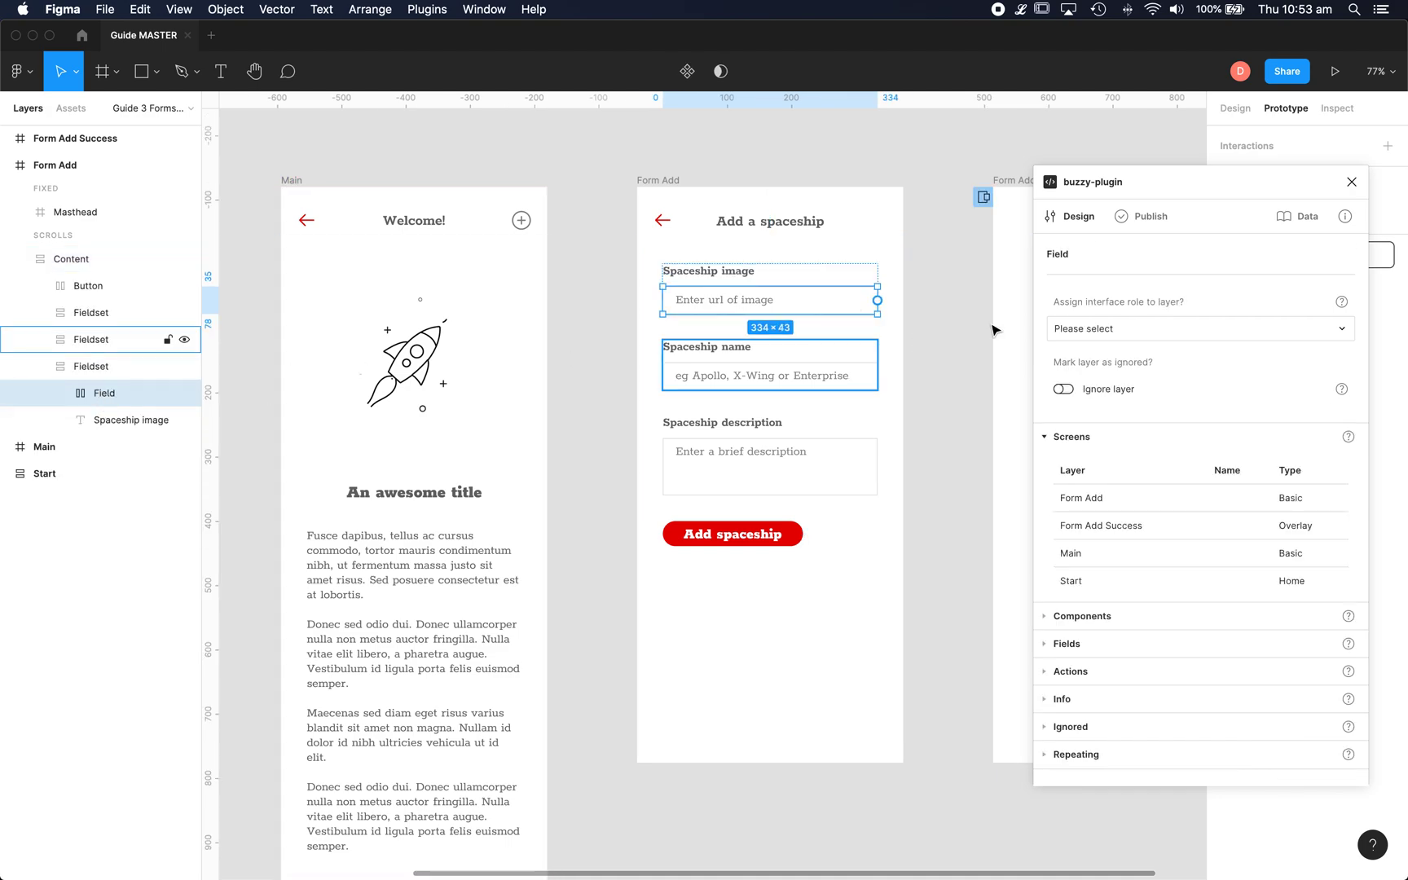
{"action": "left_click", "coordinate": [1117, 330]}
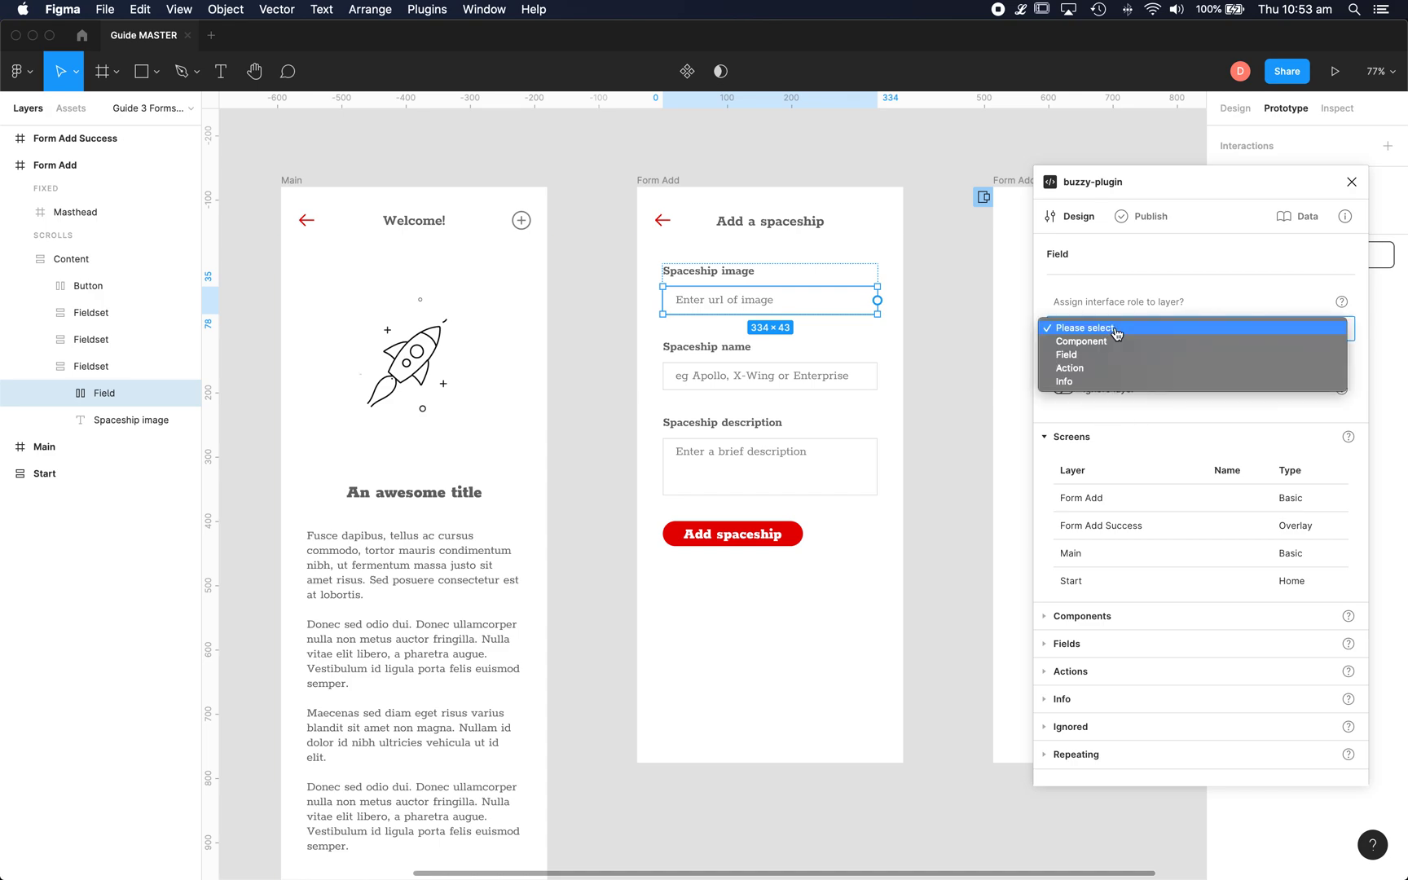
{"action": "left_click", "coordinate": [1069, 355]}
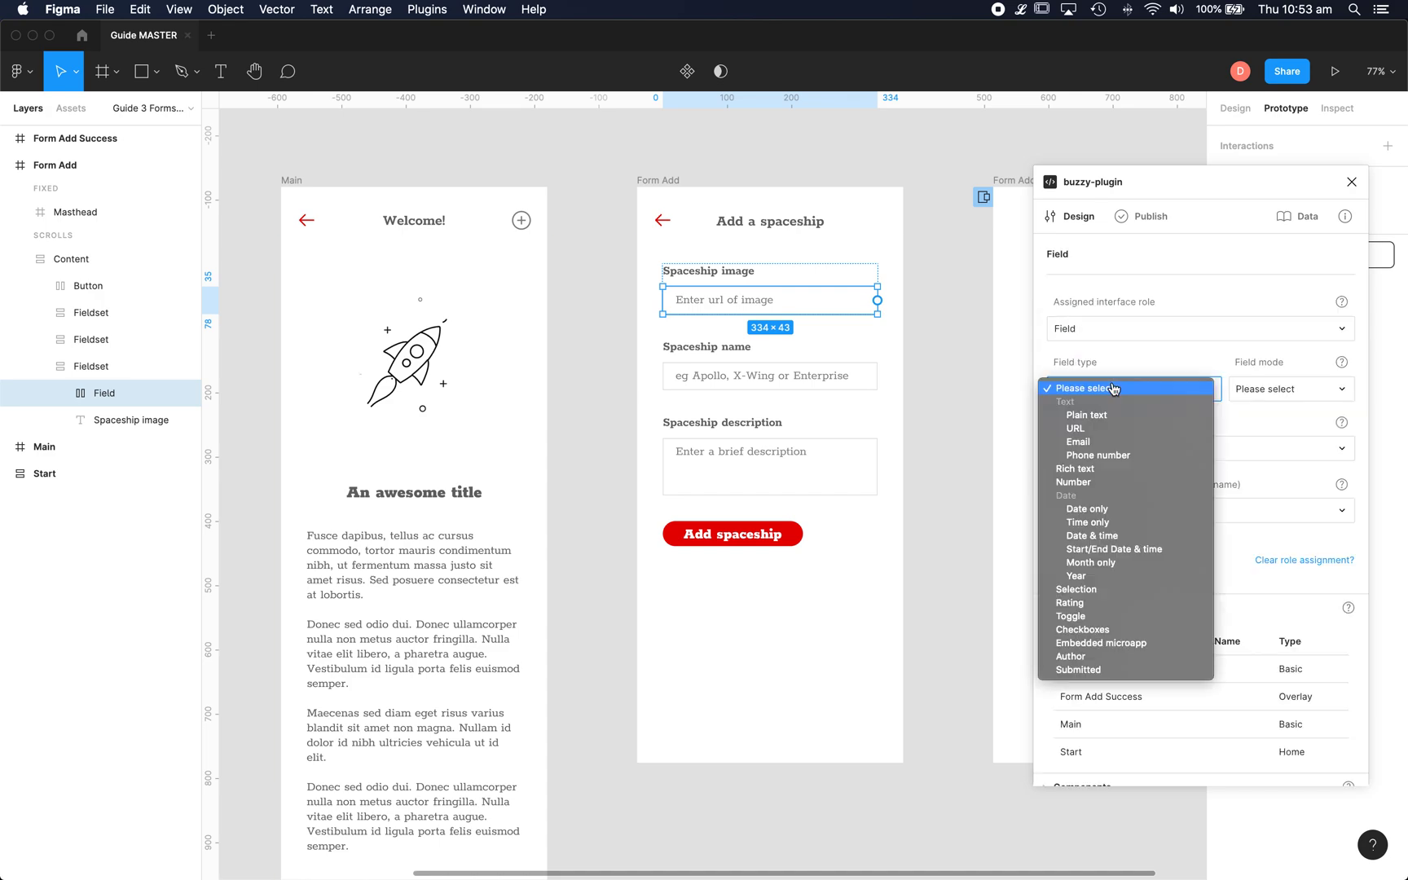
{"action": "left_click", "coordinate": [1123, 391]}
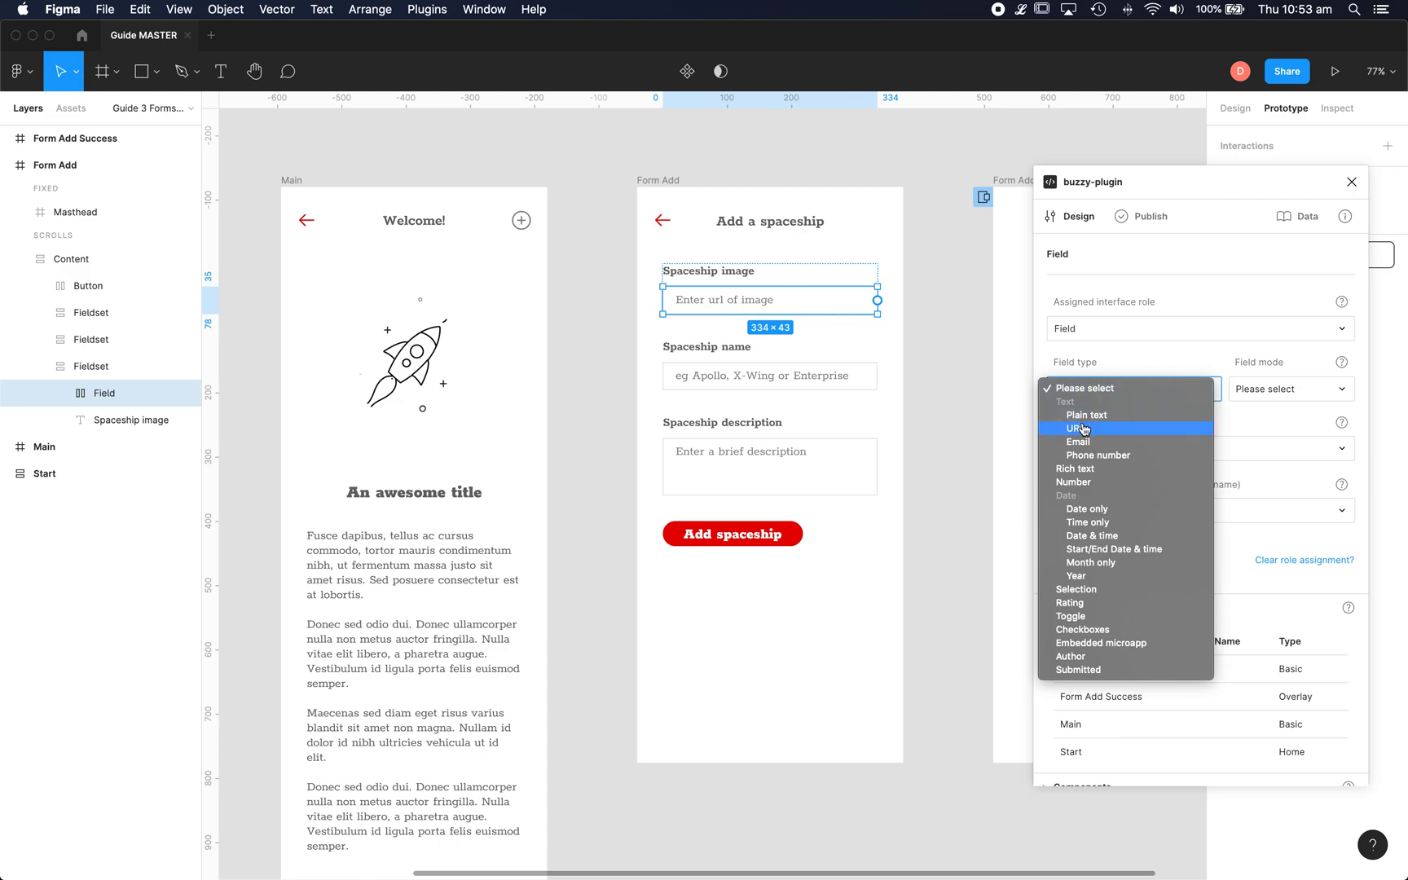
{"action": "left_click", "coordinate": [1083, 427]}
Step: Set the image field to Insert mode, link it to Spaceships, and name it 'Spaceship image'
{"action": "left_click", "coordinate": [1286, 392]}
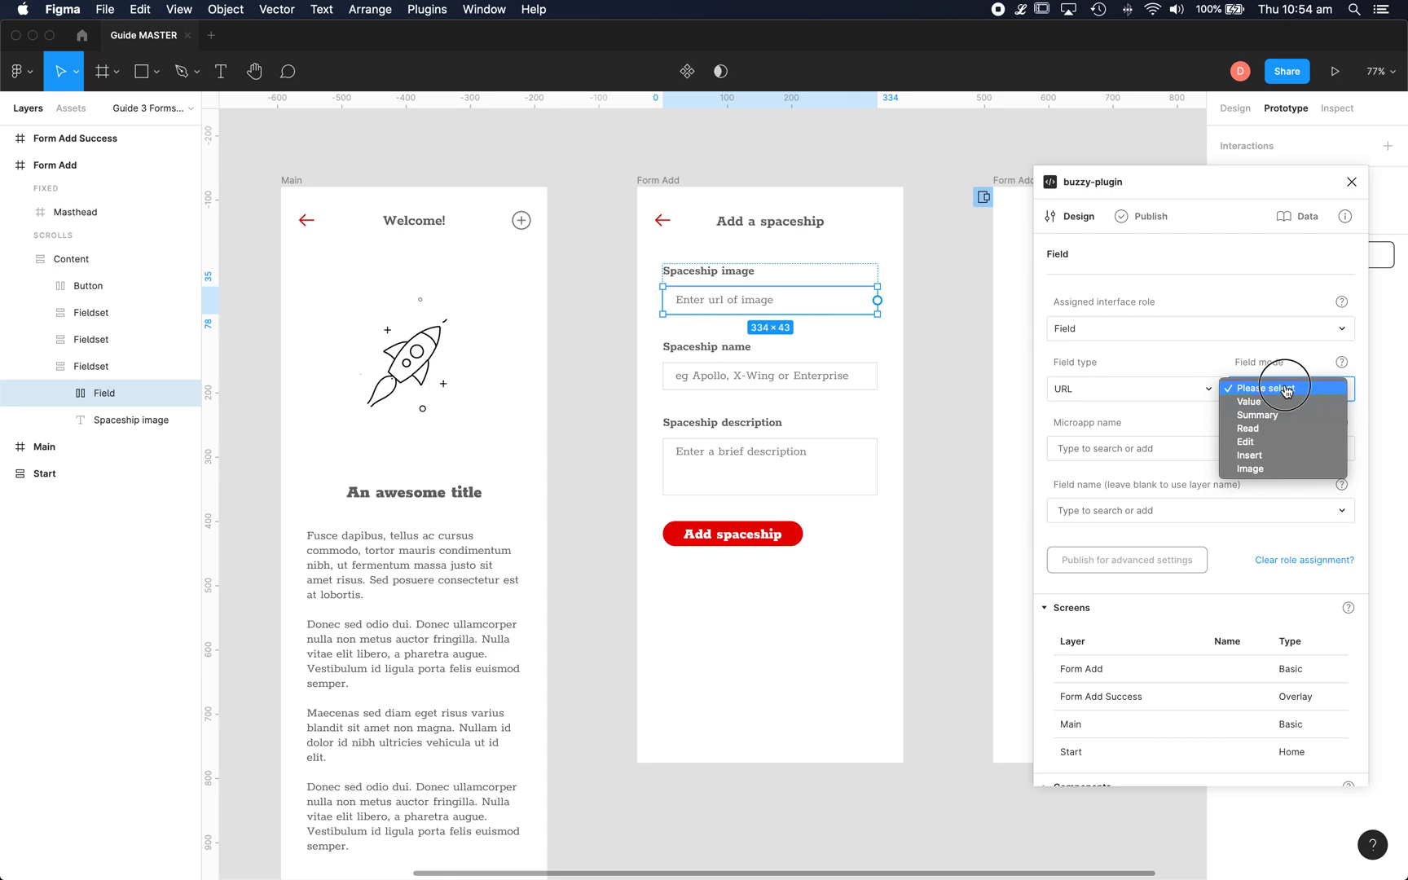
{"action": "left_click", "coordinate": [1286, 390]}
{"action": "left_click", "coordinate": [1286, 392]}
{"action": "left_click", "coordinate": [1257, 461]}
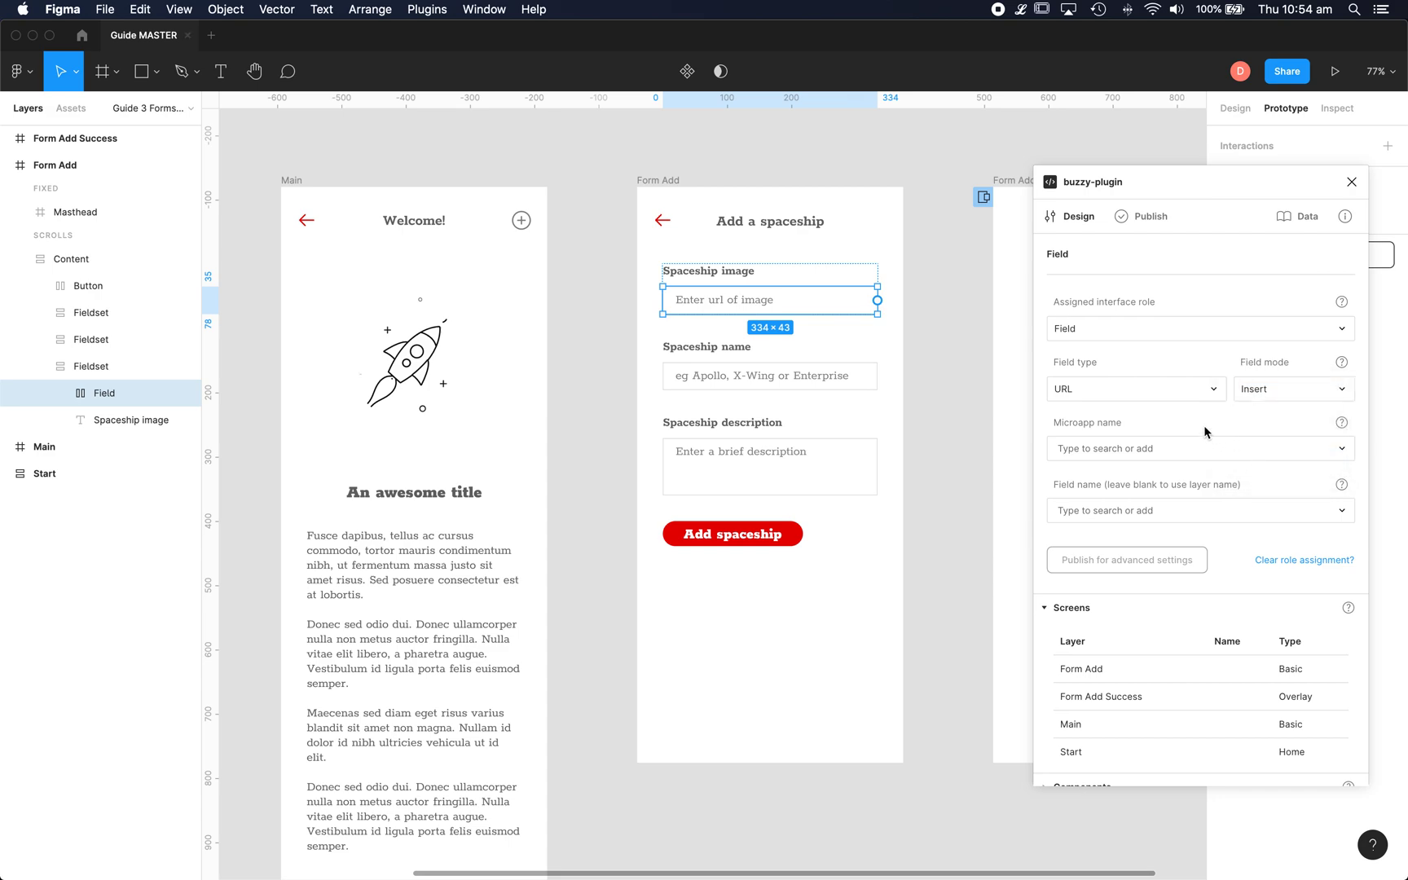
{"action": "left_click", "coordinate": [1075, 444]}
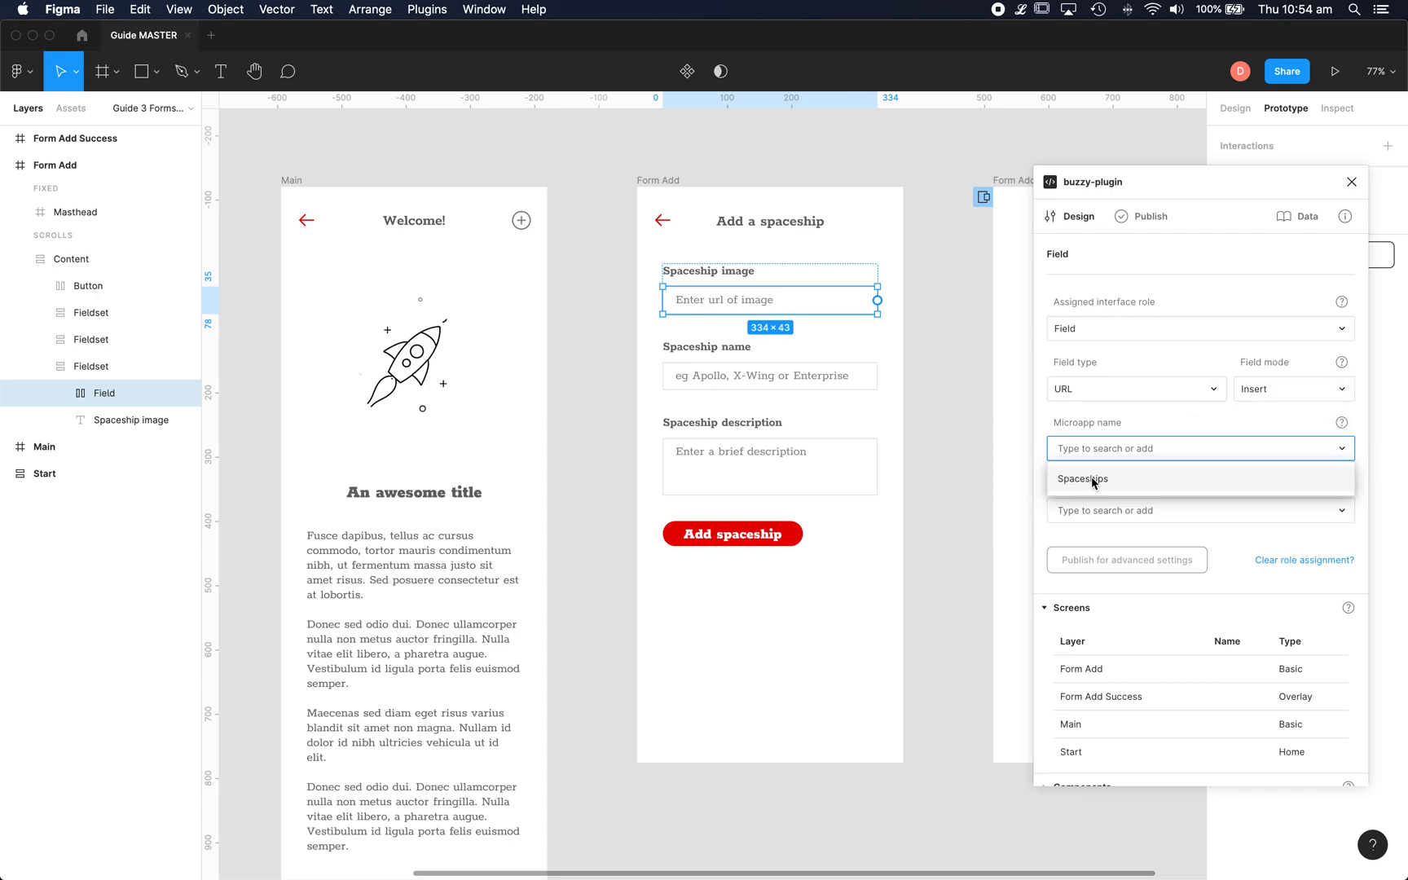
{"action": "left_click", "coordinate": [1092, 478]}
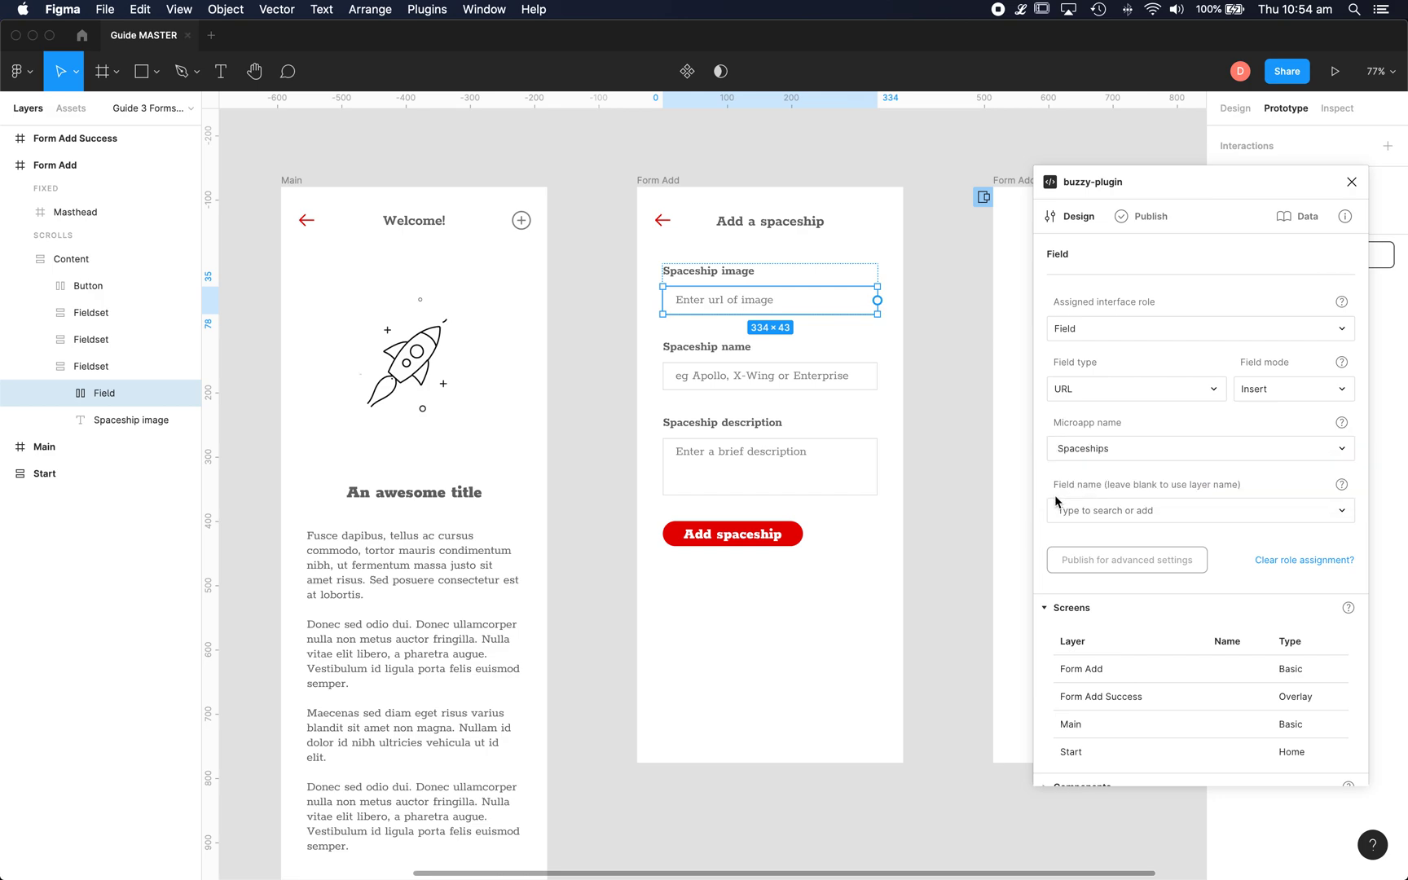
{"action": "left_click", "coordinate": [1088, 509]}
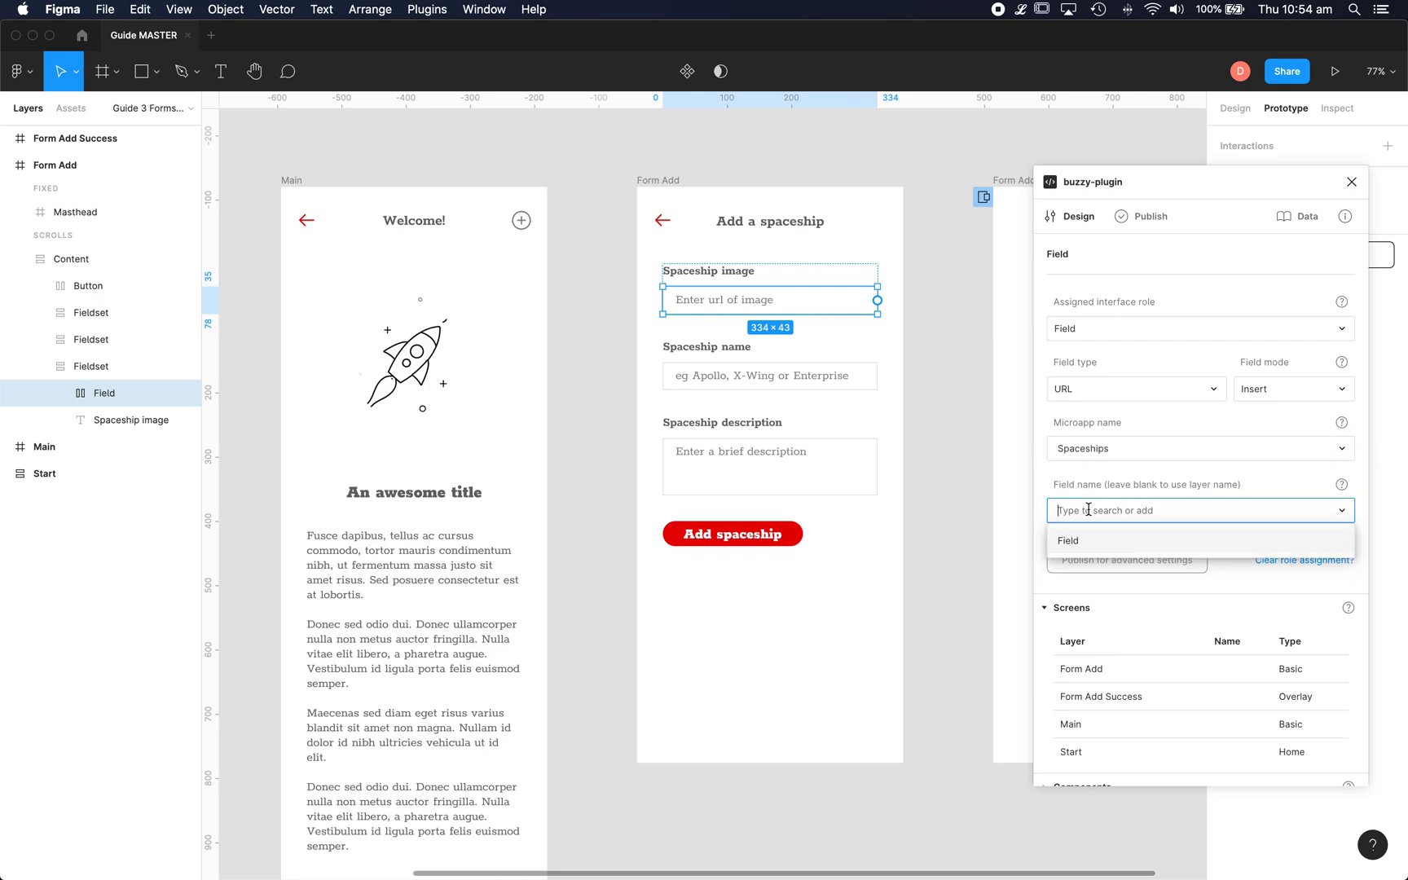
{"action": "type", "text": "Spaceship image"}
{"action": "left_click", "coordinate": [1113, 541]}
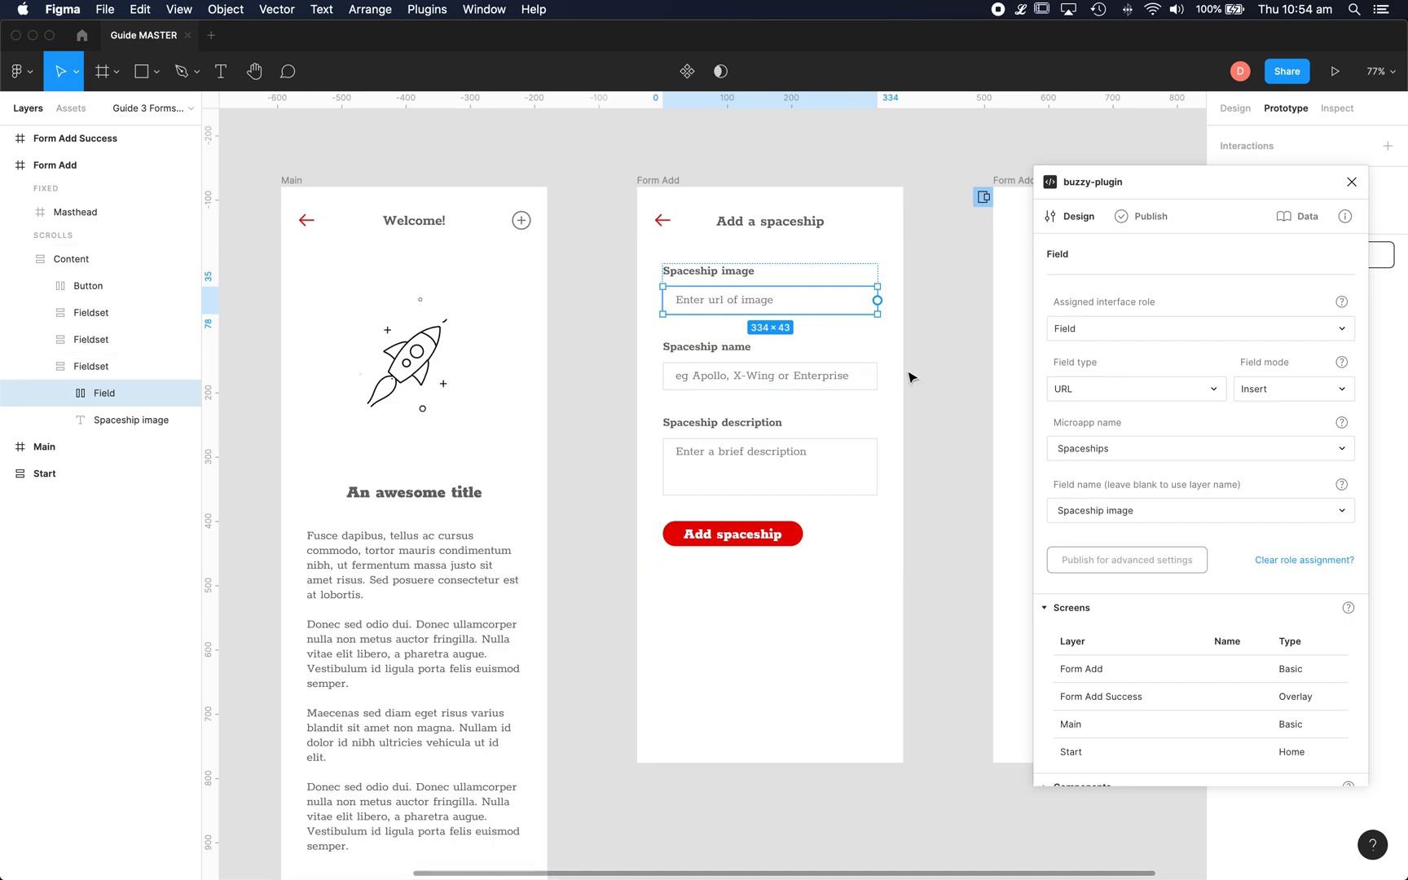
Step: Make the Spaceship name input a Plain text Field in Insert mode
{"action": "double_click", "coordinate": [874, 385]}
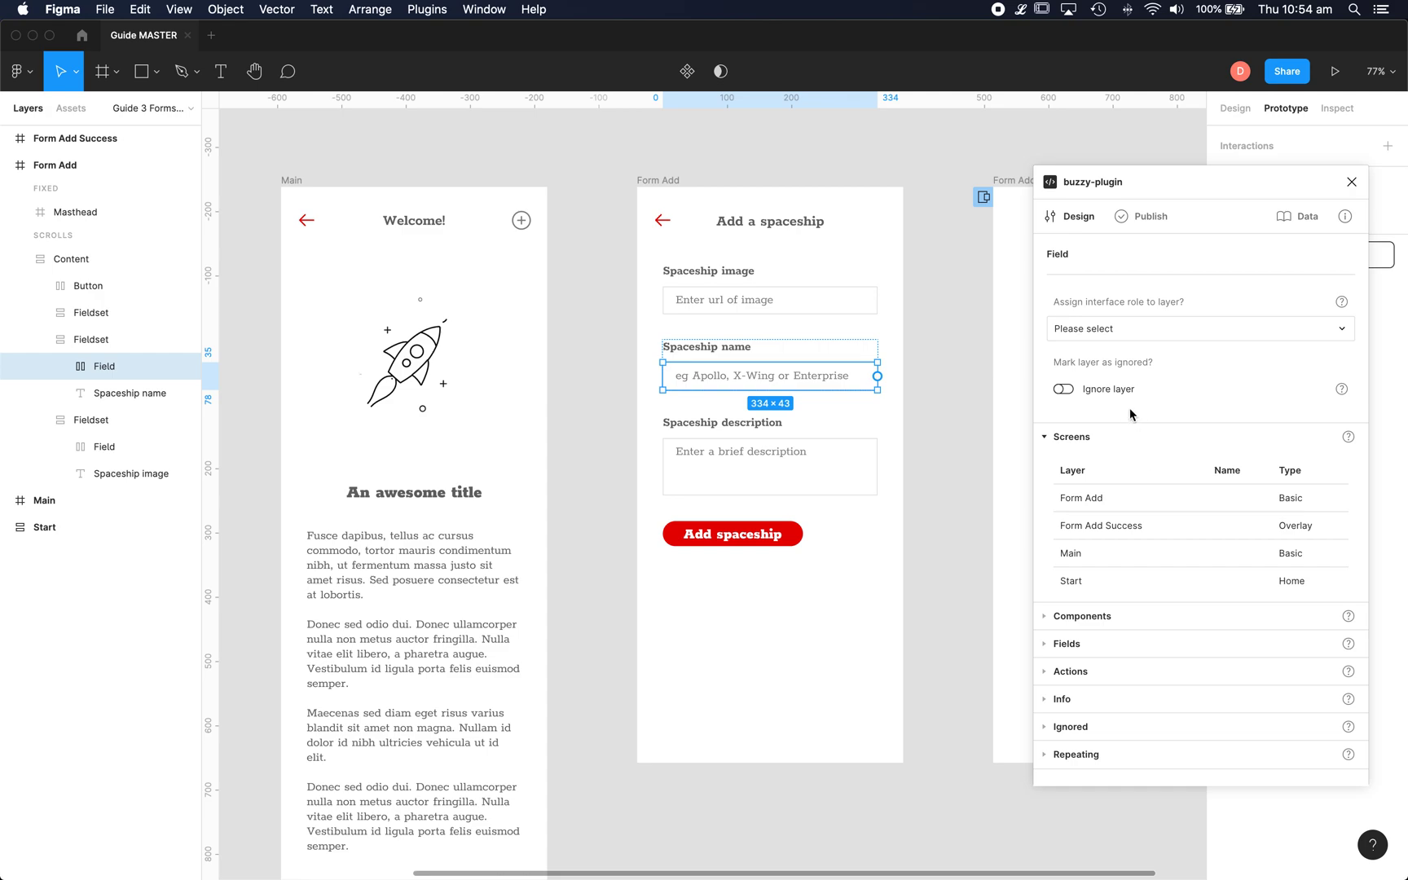
{"action": "left_click", "coordinate": [1116, 339]}
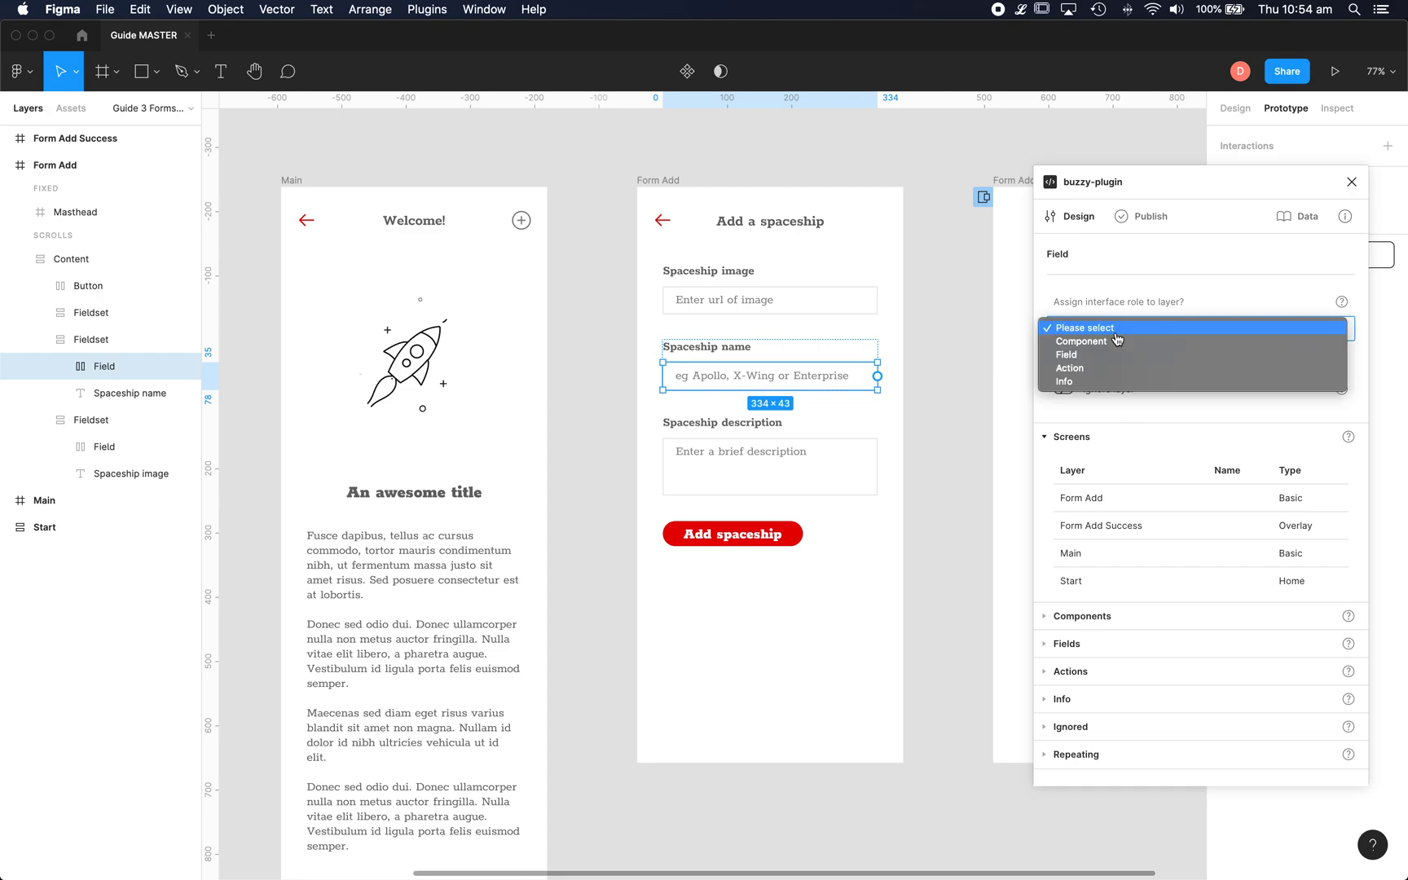
{"action": "left_click", "coordinate": [1079, 353]}
{"action": "left_click", "coordinate": [1098, 391]}
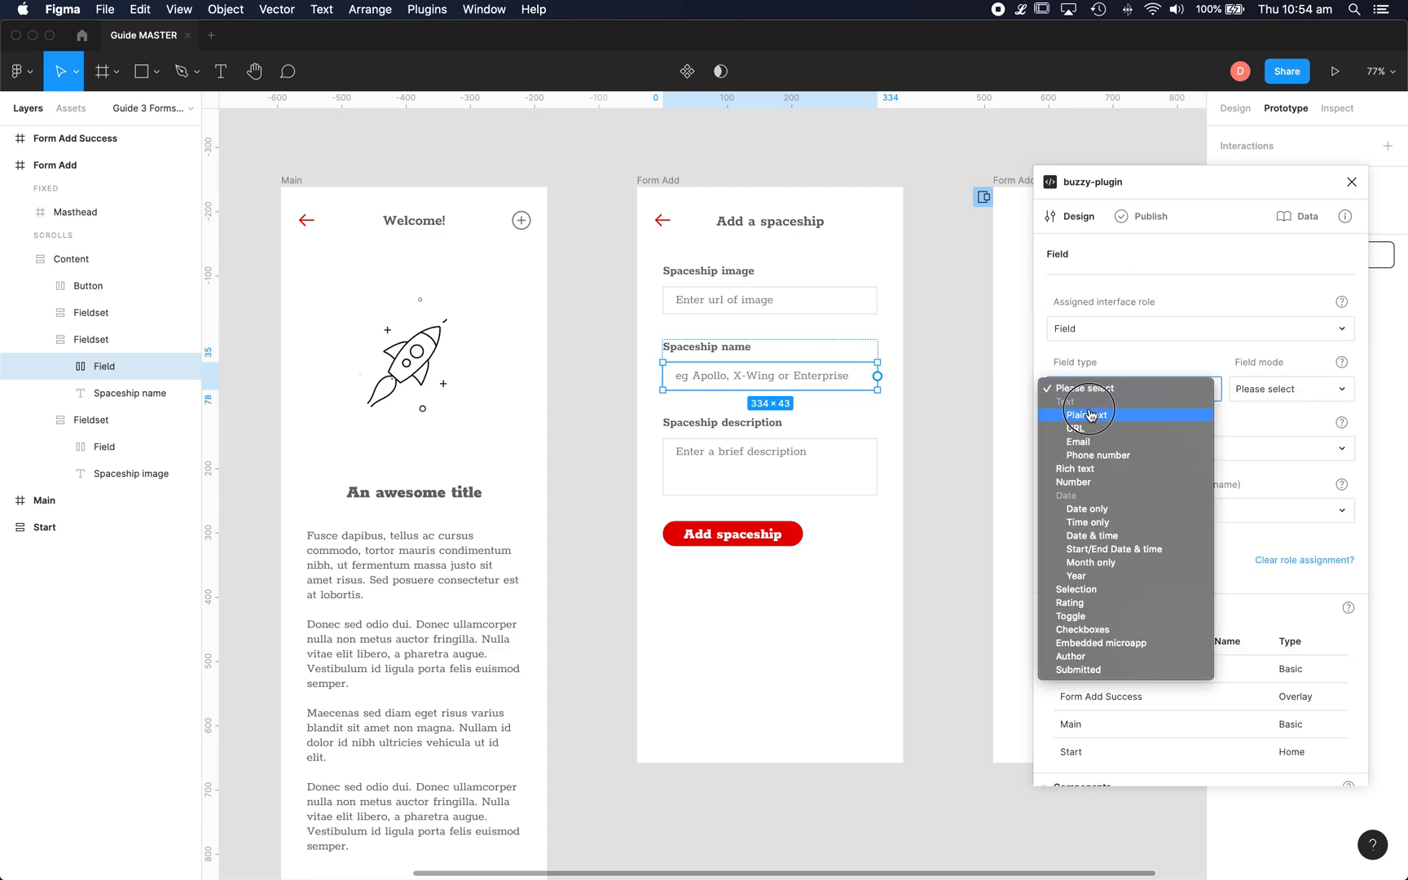
{"action": "left_click", "coordinate": [1091, 416]}
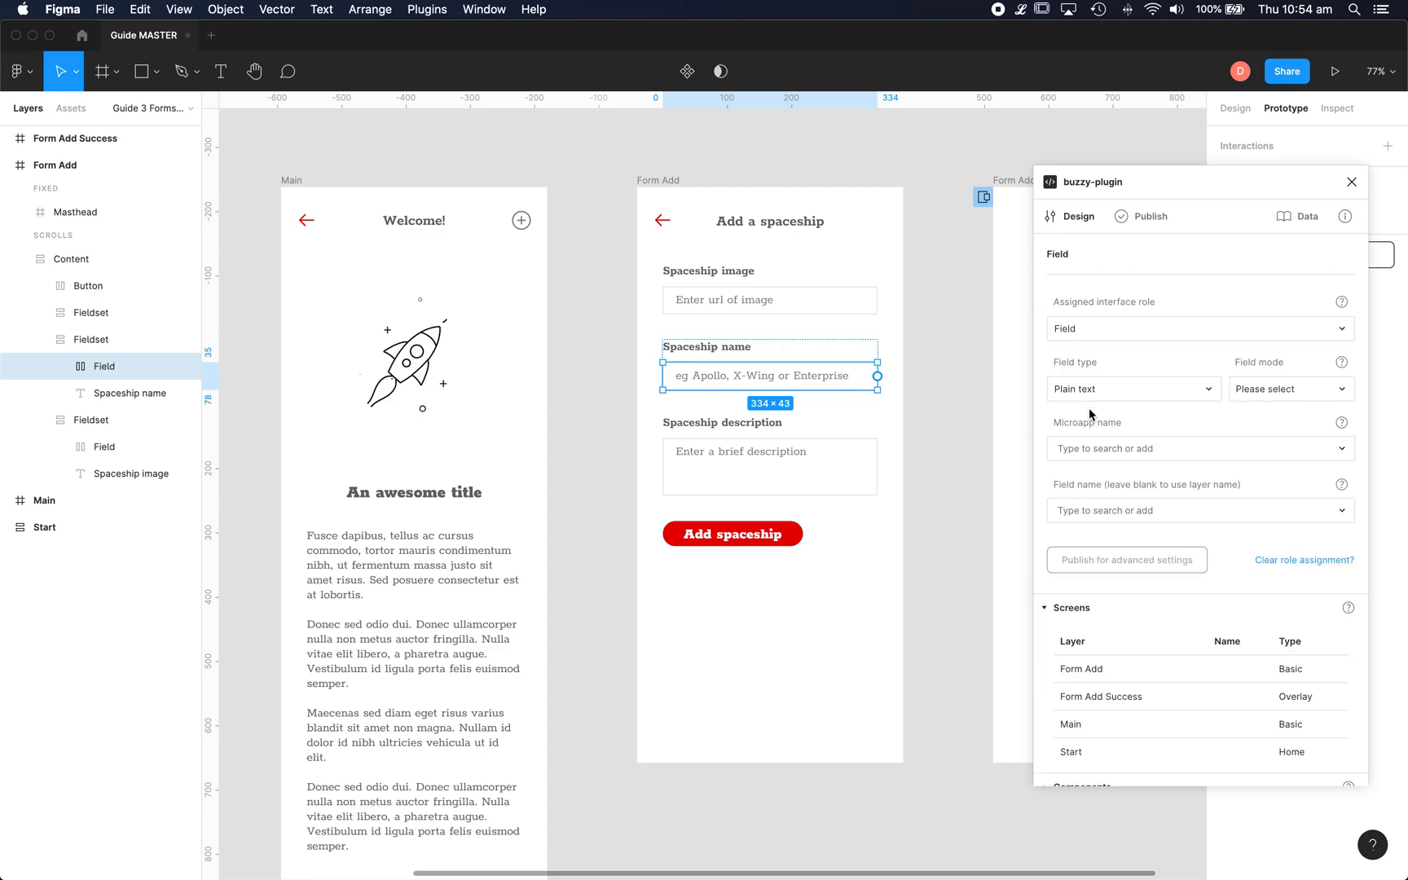
{"action": "left_click", "coordinate": [1295, 390]}
{"action": "left_click", "coordinate": [1262, 456]}
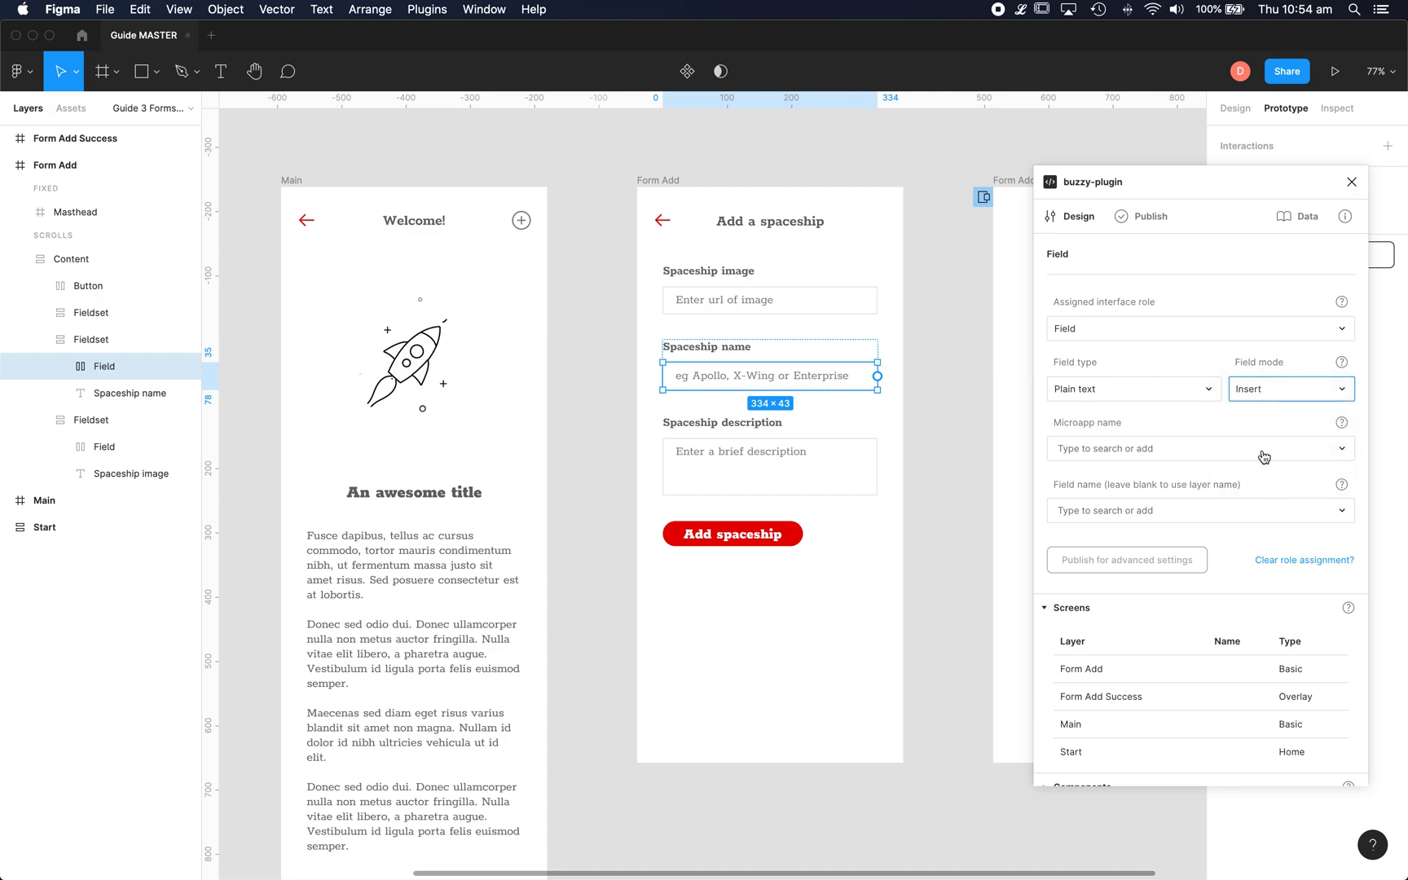
Step: Link the name field to Spaceships and name it 'Spaceship name'
{"action": "left_click", "coordinate": [1106, 452]}
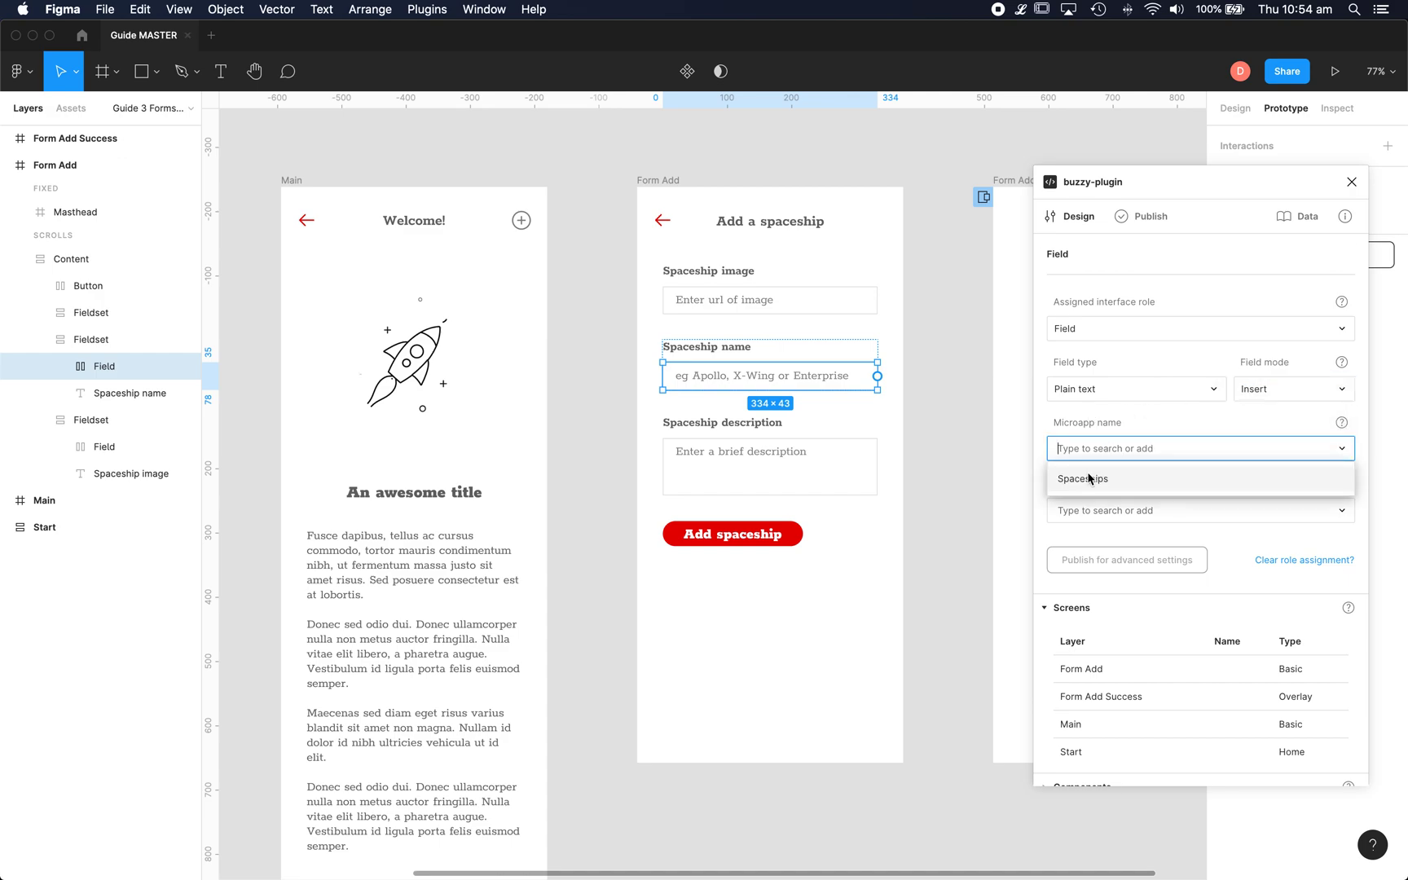
{"action": "left_click", "coordinate": [1090, 478]}
{"action": "left_click", "coordinate": [1077, 515]}
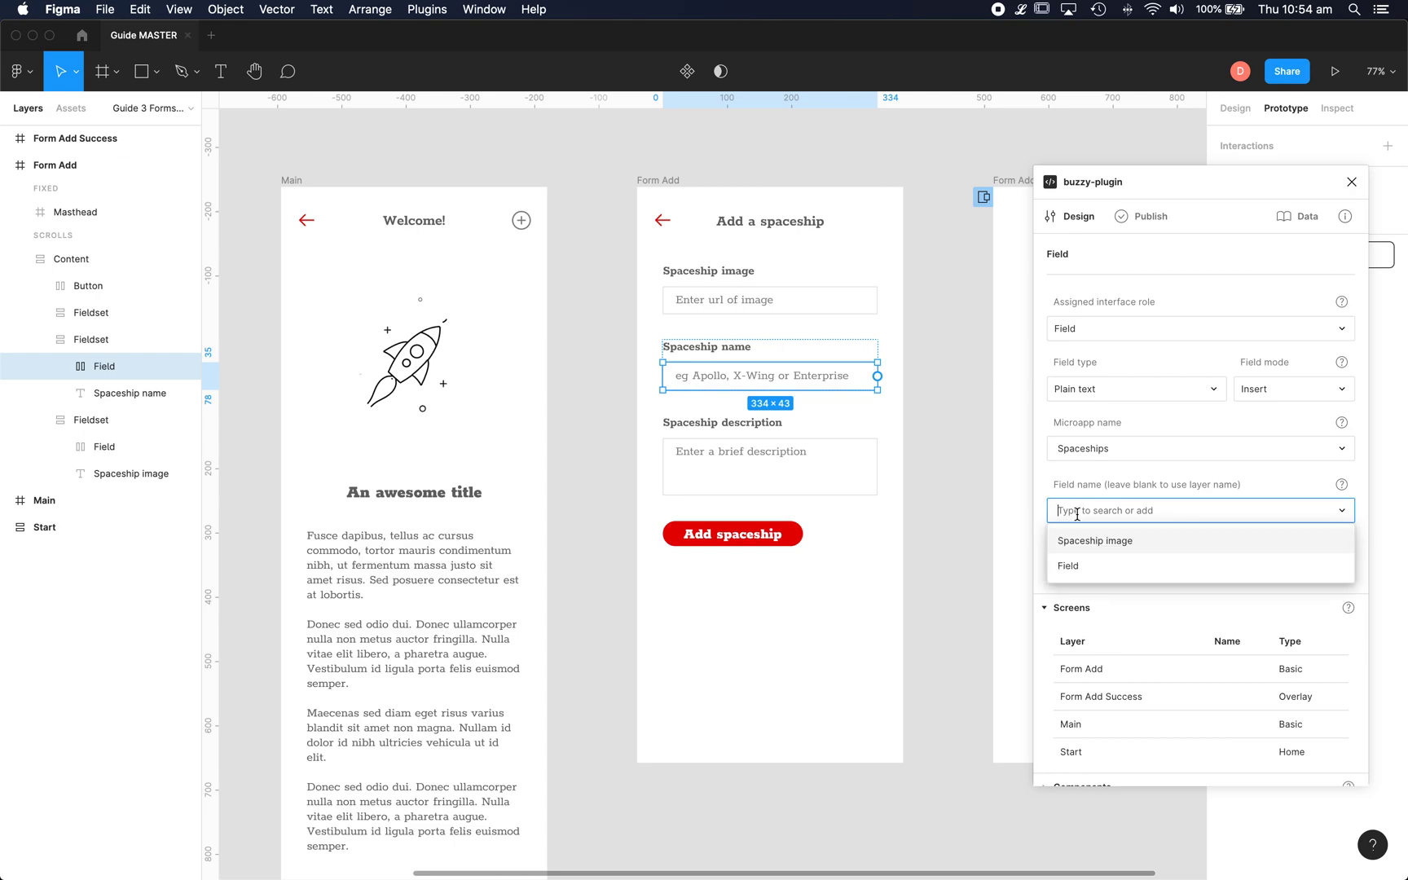
{"action": "type", "text": "Spaces"}
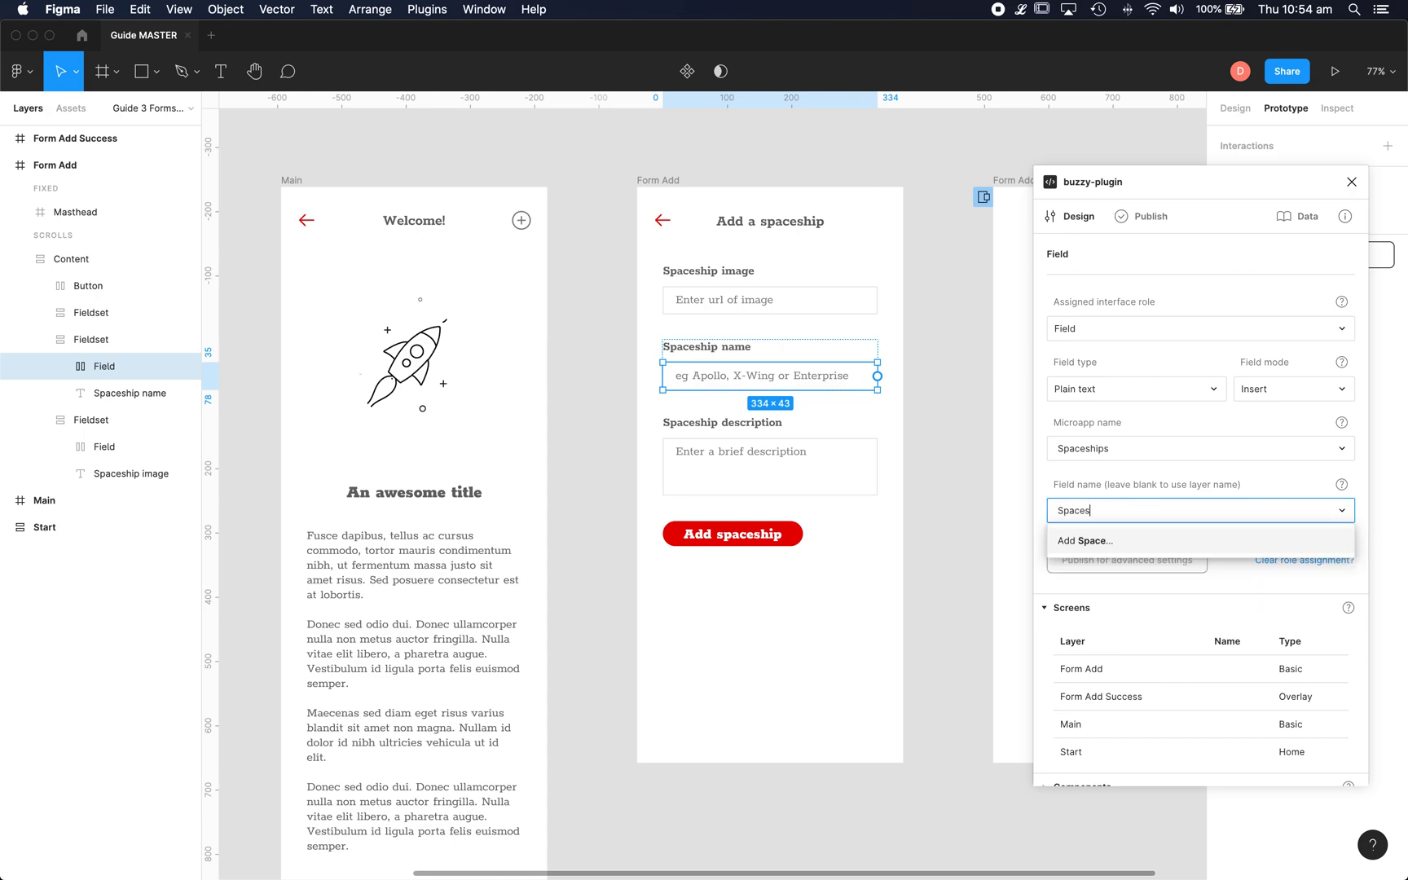
{"action": "type", "text": "hip name"}
{"action": "left_click", "coordinate": [1107, 541]}
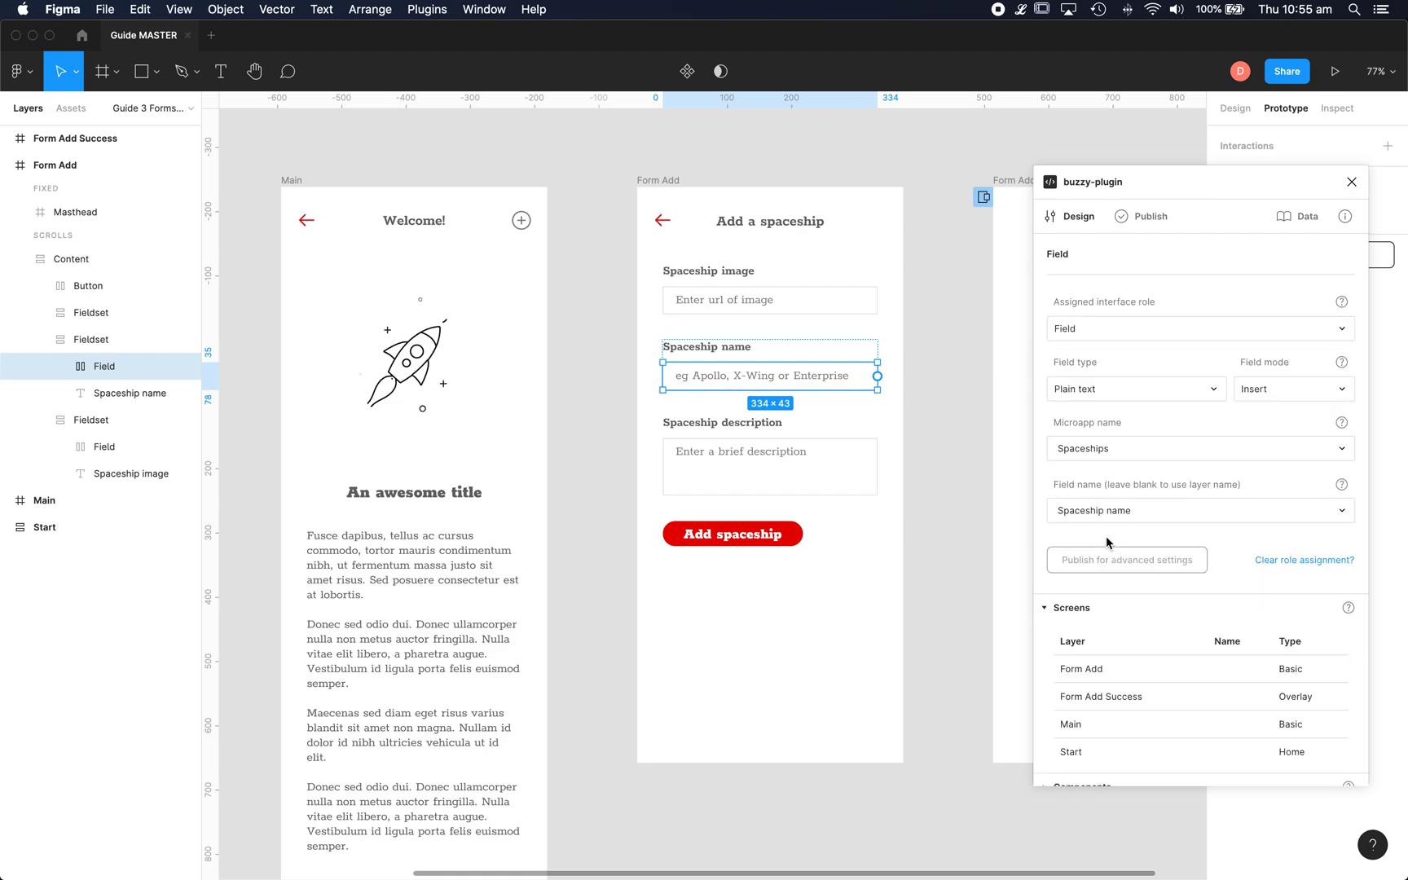
Step: Make the Spaceship description input a Plain text Field in Insert mode
{"action": "left_click", "coordinate": [841, 465]}
{"action": "left_click", "coordinate": [839, 469]}
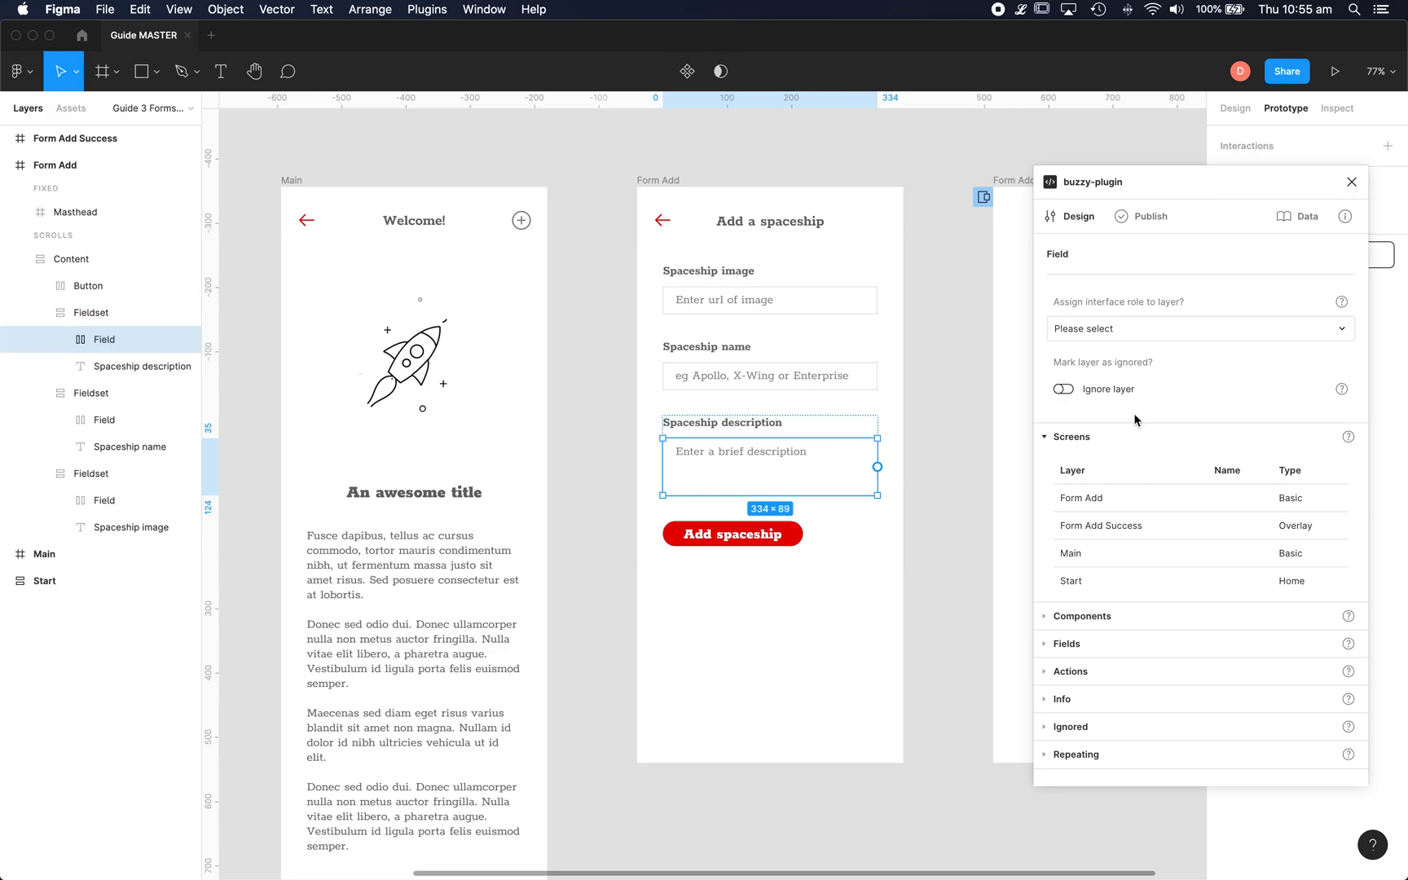
{"action": "left_click", "coordinate": [1140, 329]}
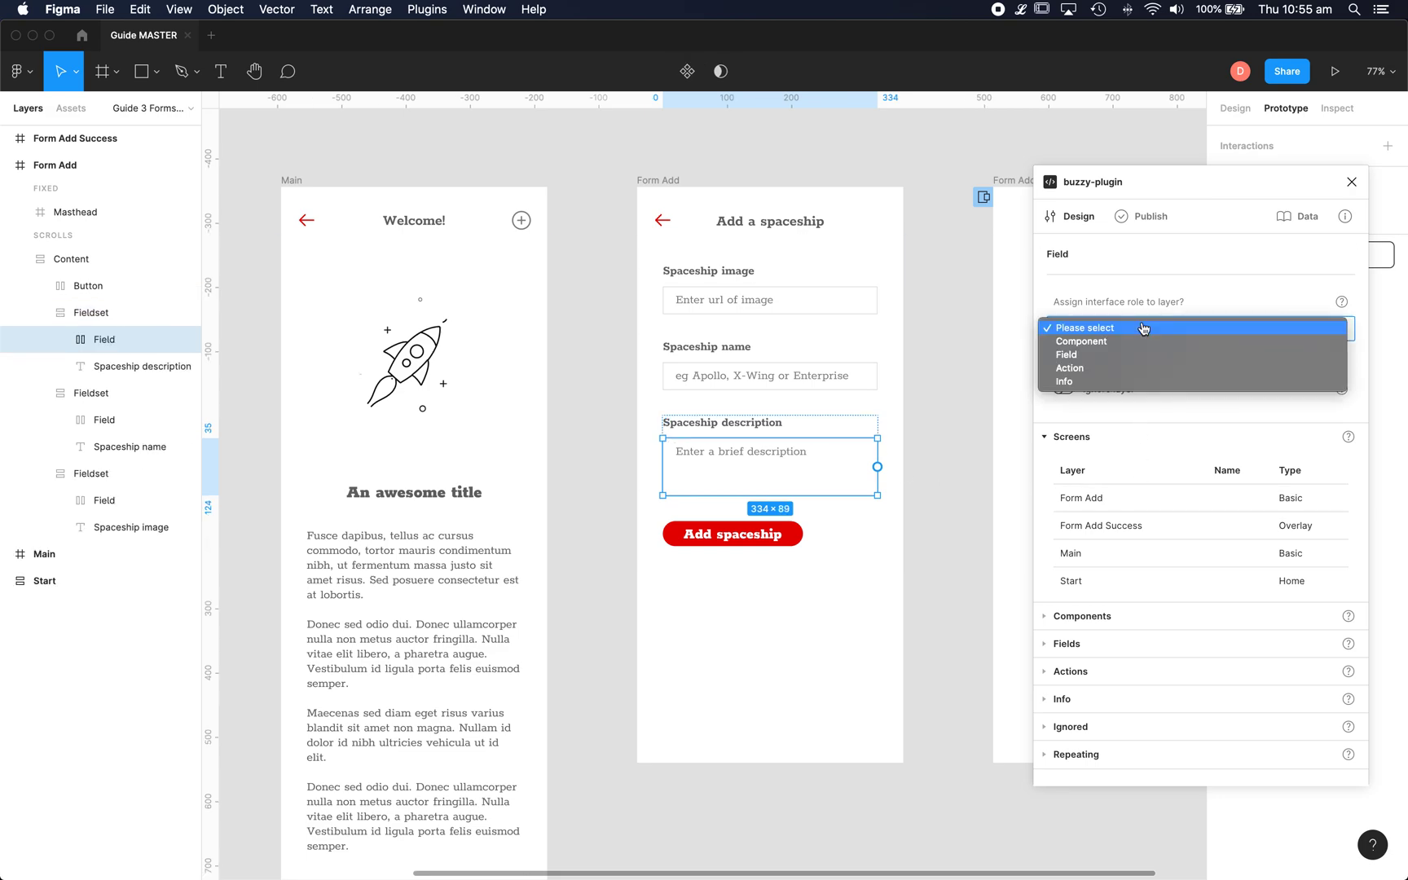
{"action": "left_click", "coordinate": [1069, 355]}
{"action": "left_click", "coordinate": [1163, 389]}
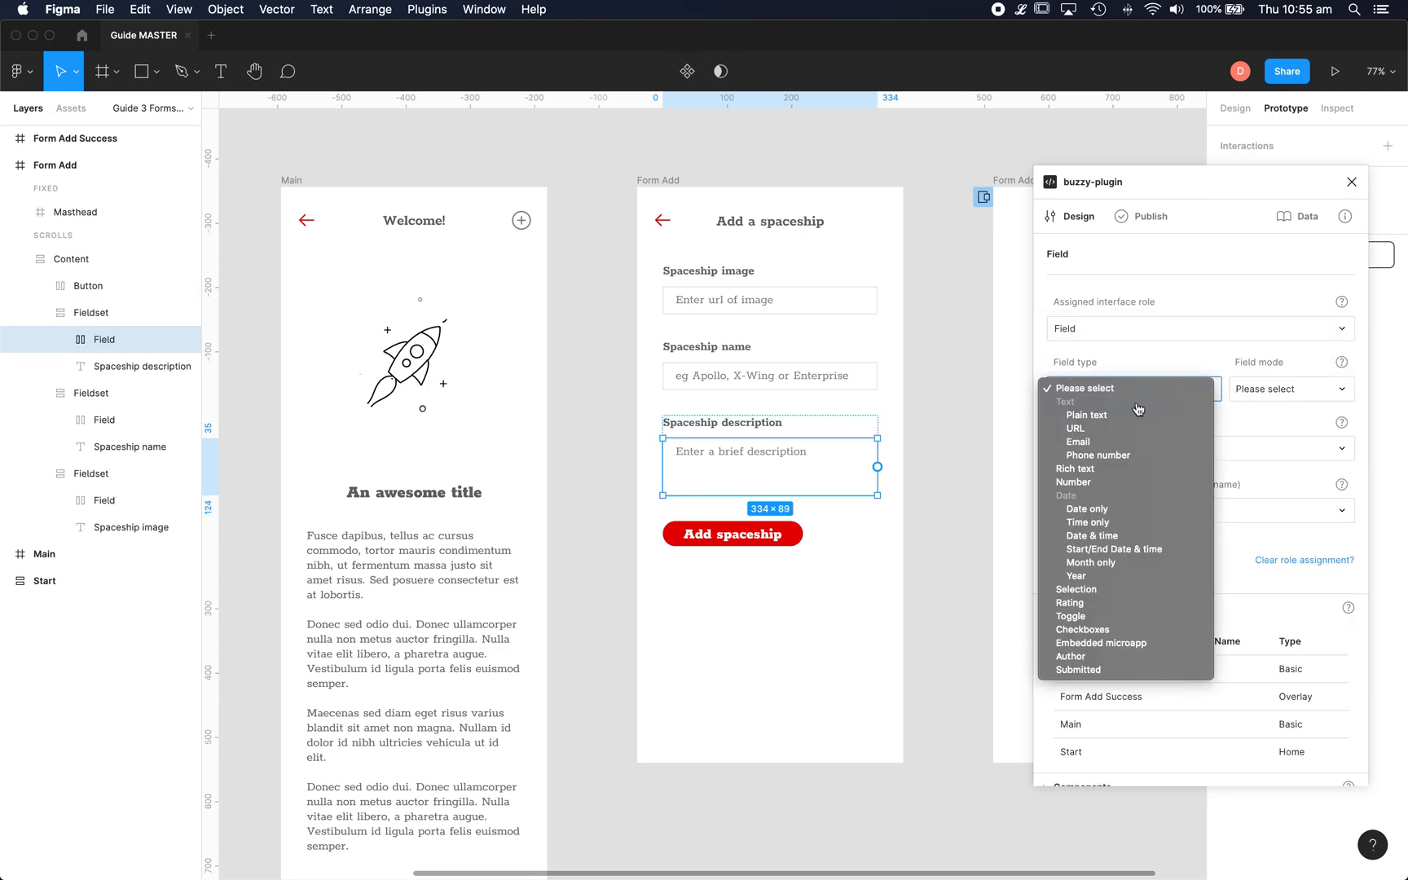
{"action": "left_click", "coordinate": [1129, 415]}
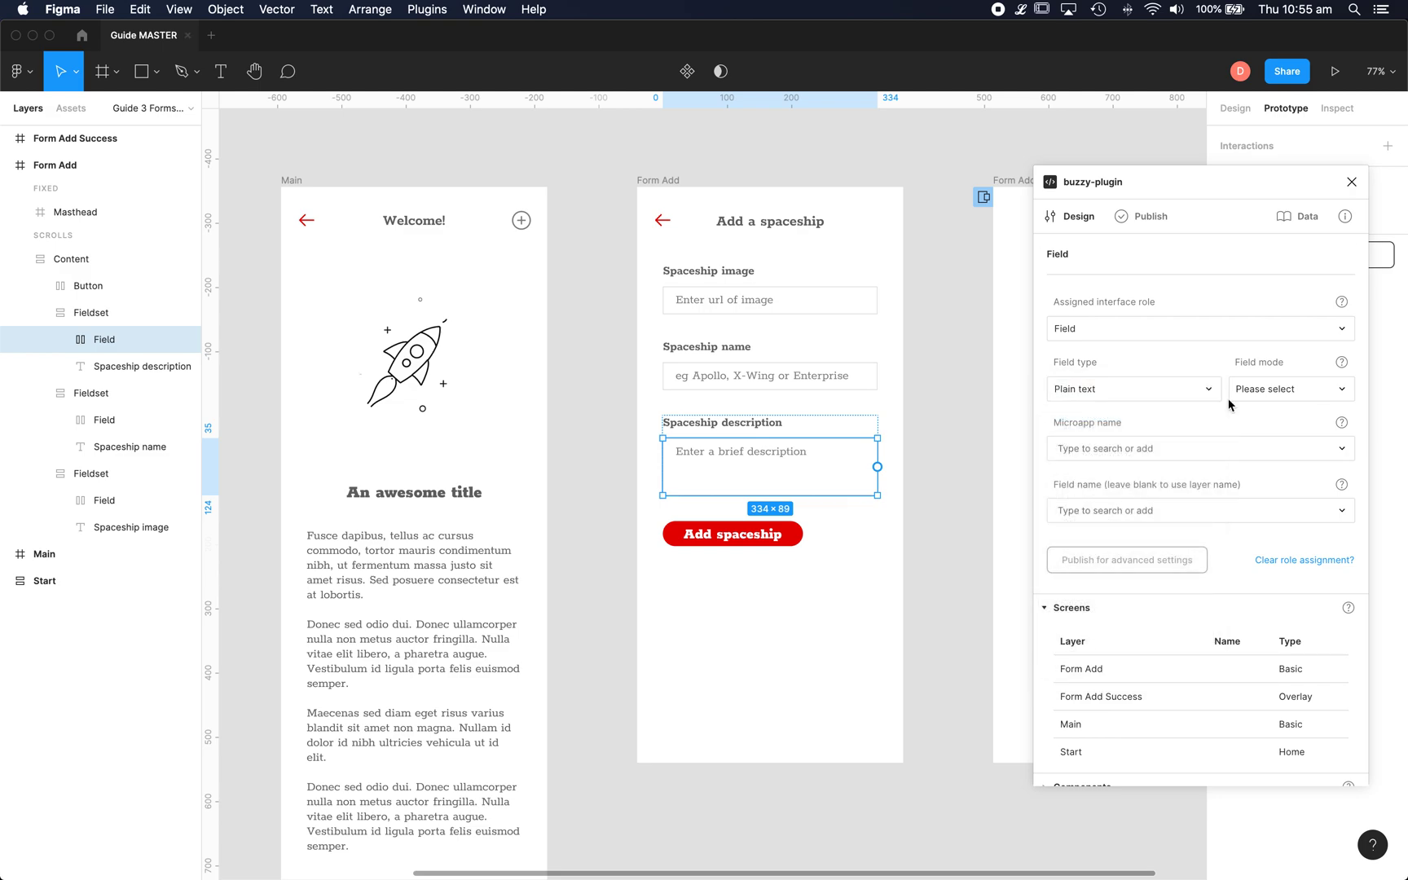
{"action": "left_click", "coordinate": [1275, 396]}
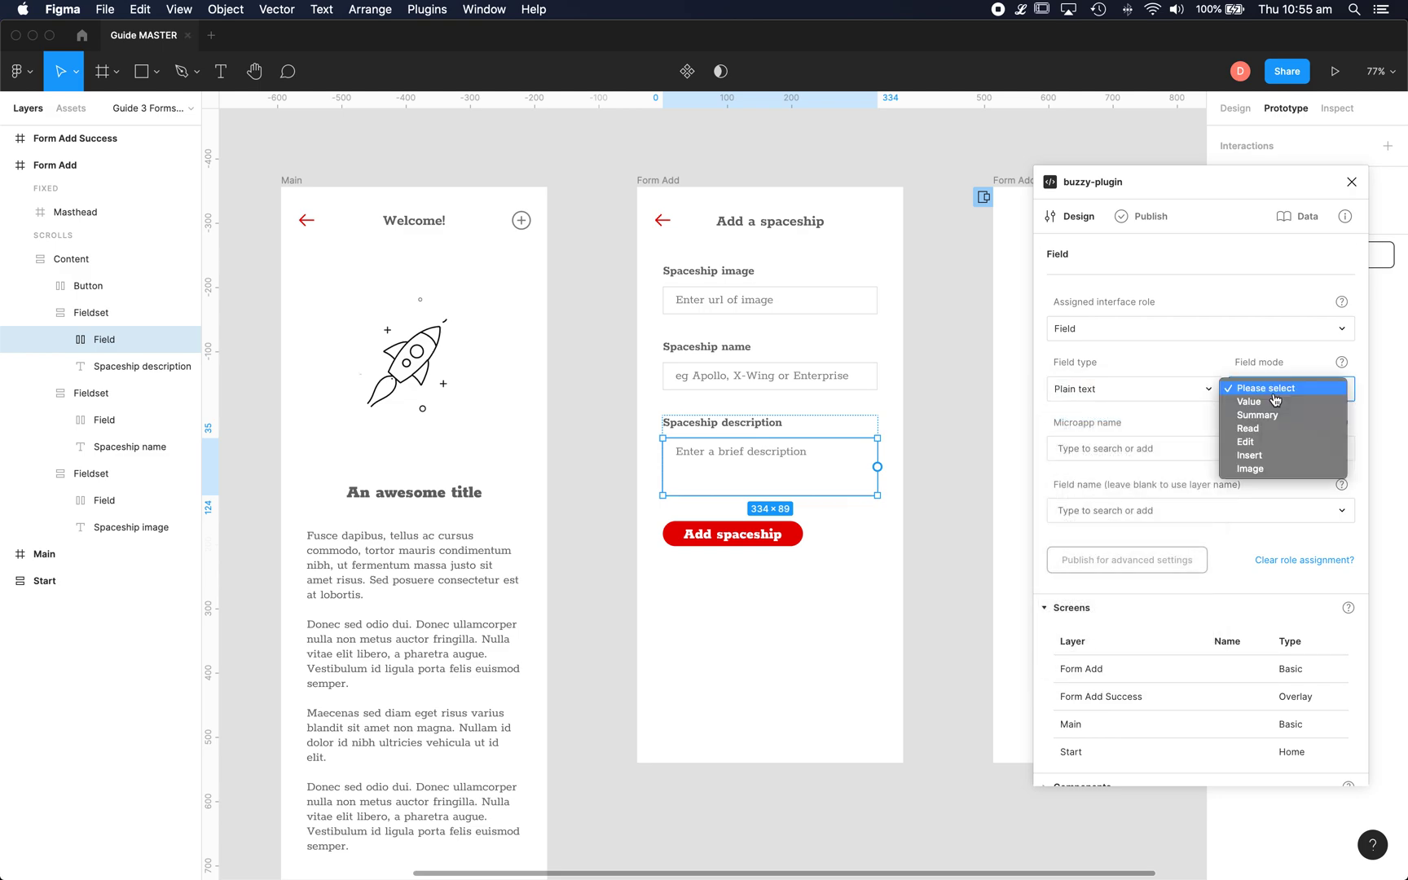
{"action": "left_click", "coordinate": [1250, 456]}
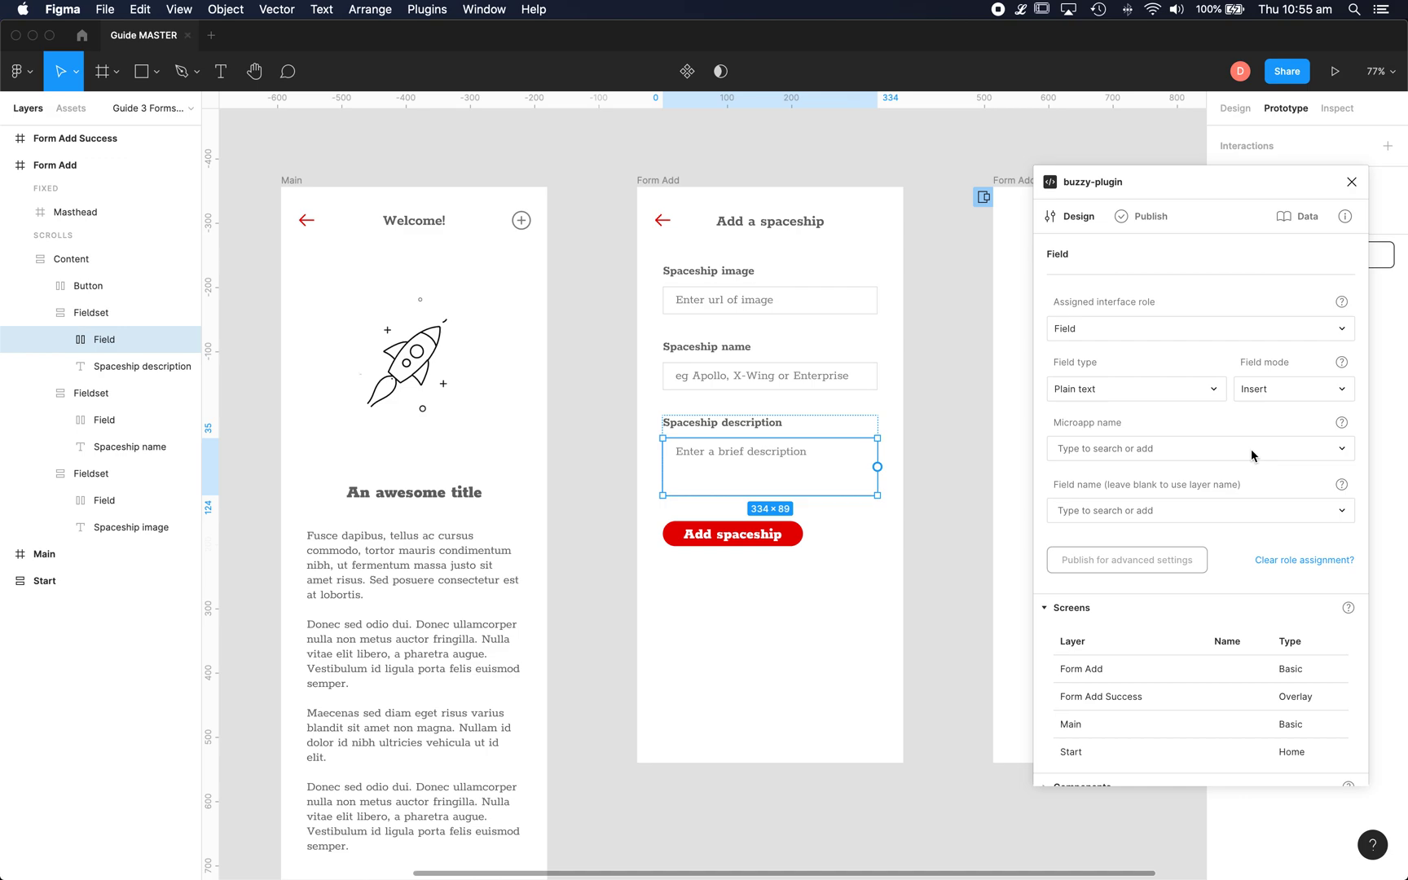
Step: Link the description field to Spaceships and name it 'Spaceship description'
{"action": "left_click", "coordinate": [1156, 449]}
{"action": "left_click", "coordinate": [1084, 481]}
{"action": "left_click", "coordinate": [1073, 511]}
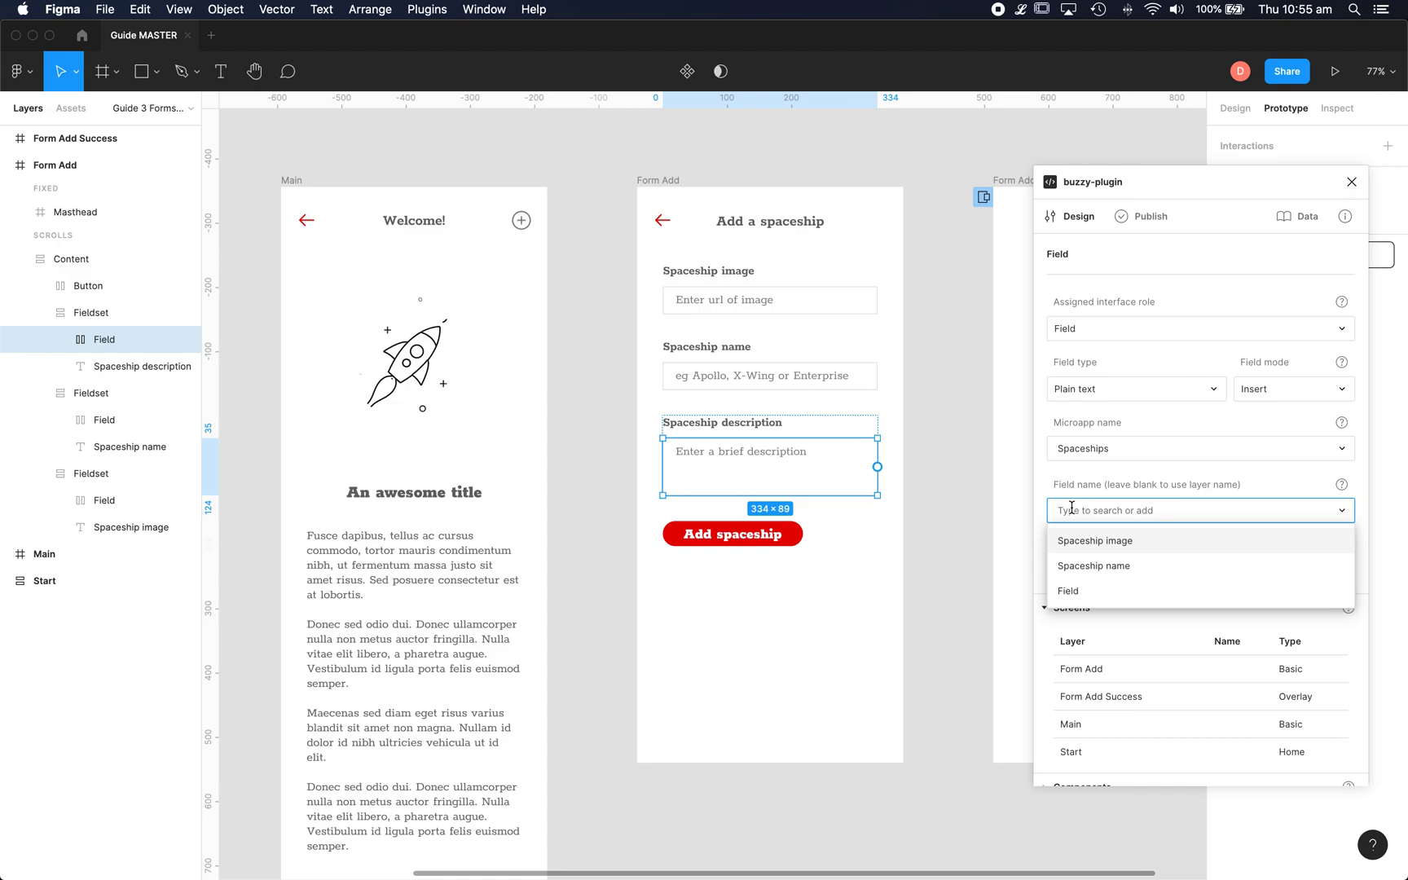
{"action": "type", "text": "Spaceship"}
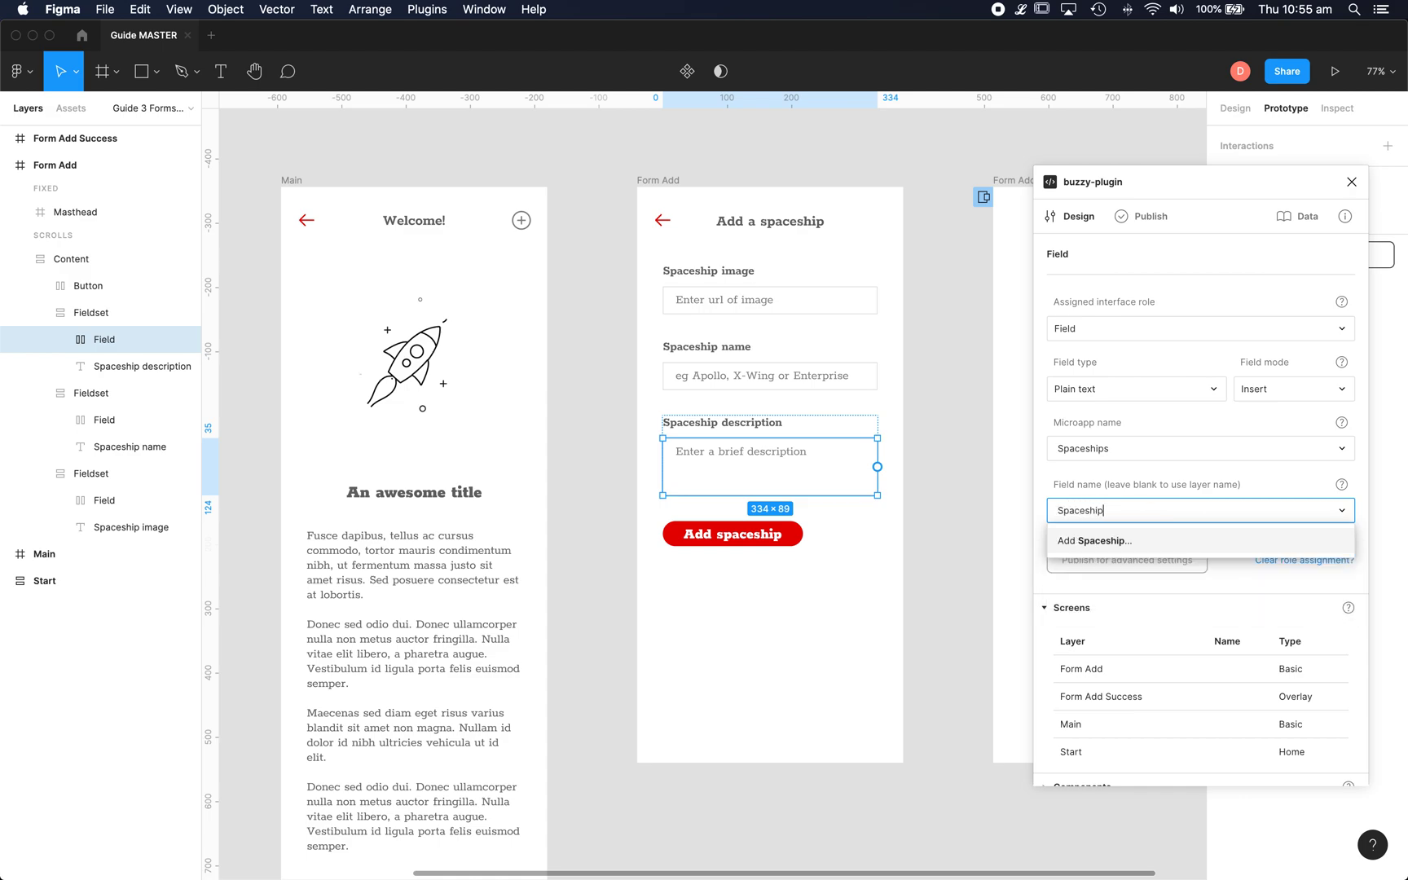
{"action": "type", "text": " description"}
{"action": "left_click", "coordinate": [1108, 539]}
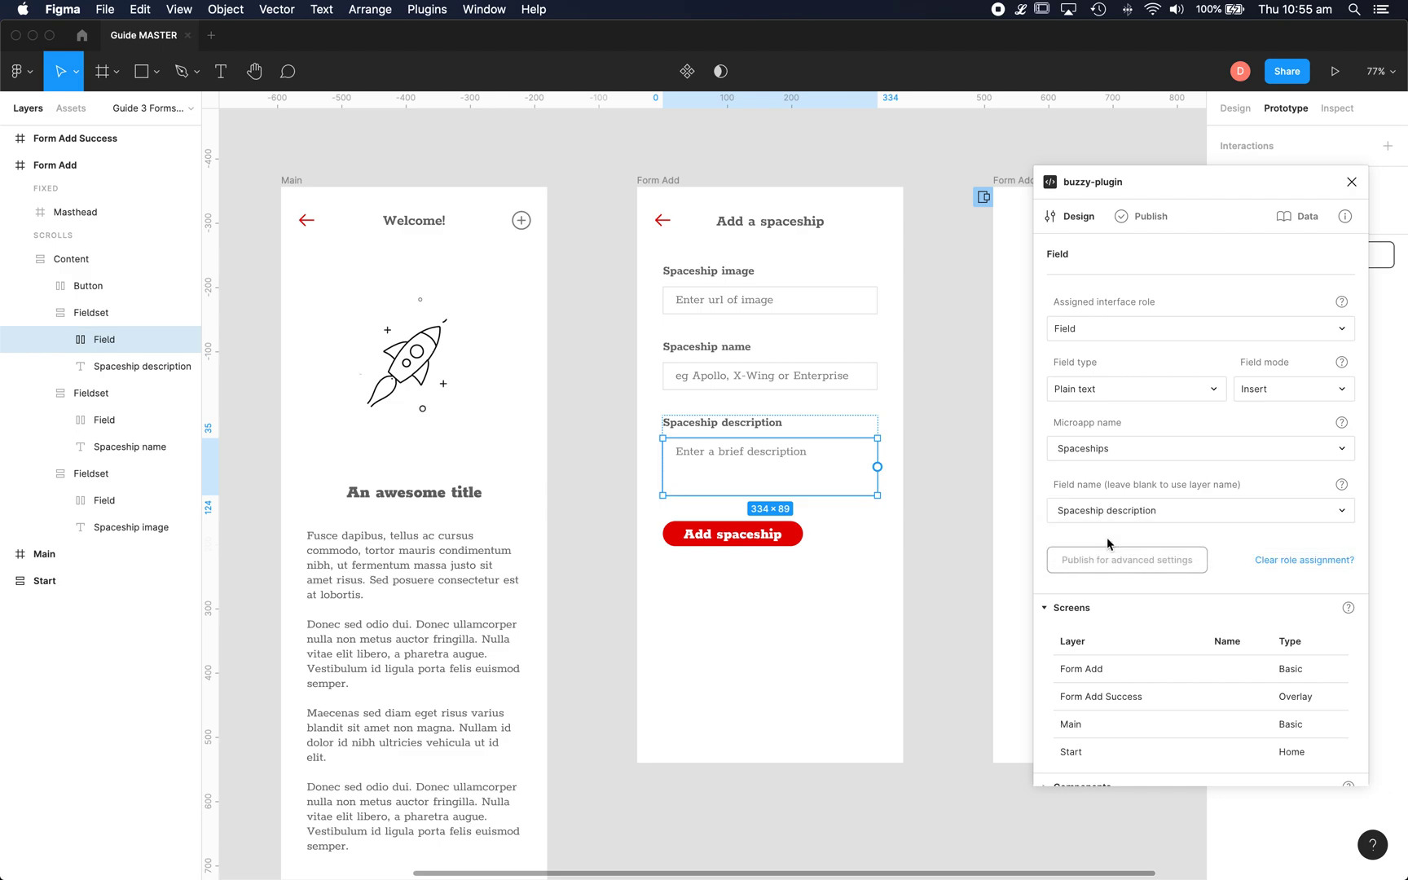
Step: Select the Add spaceship button inside the form's Content layer
{"action": "left_click", "coordinate": [958, 456]}
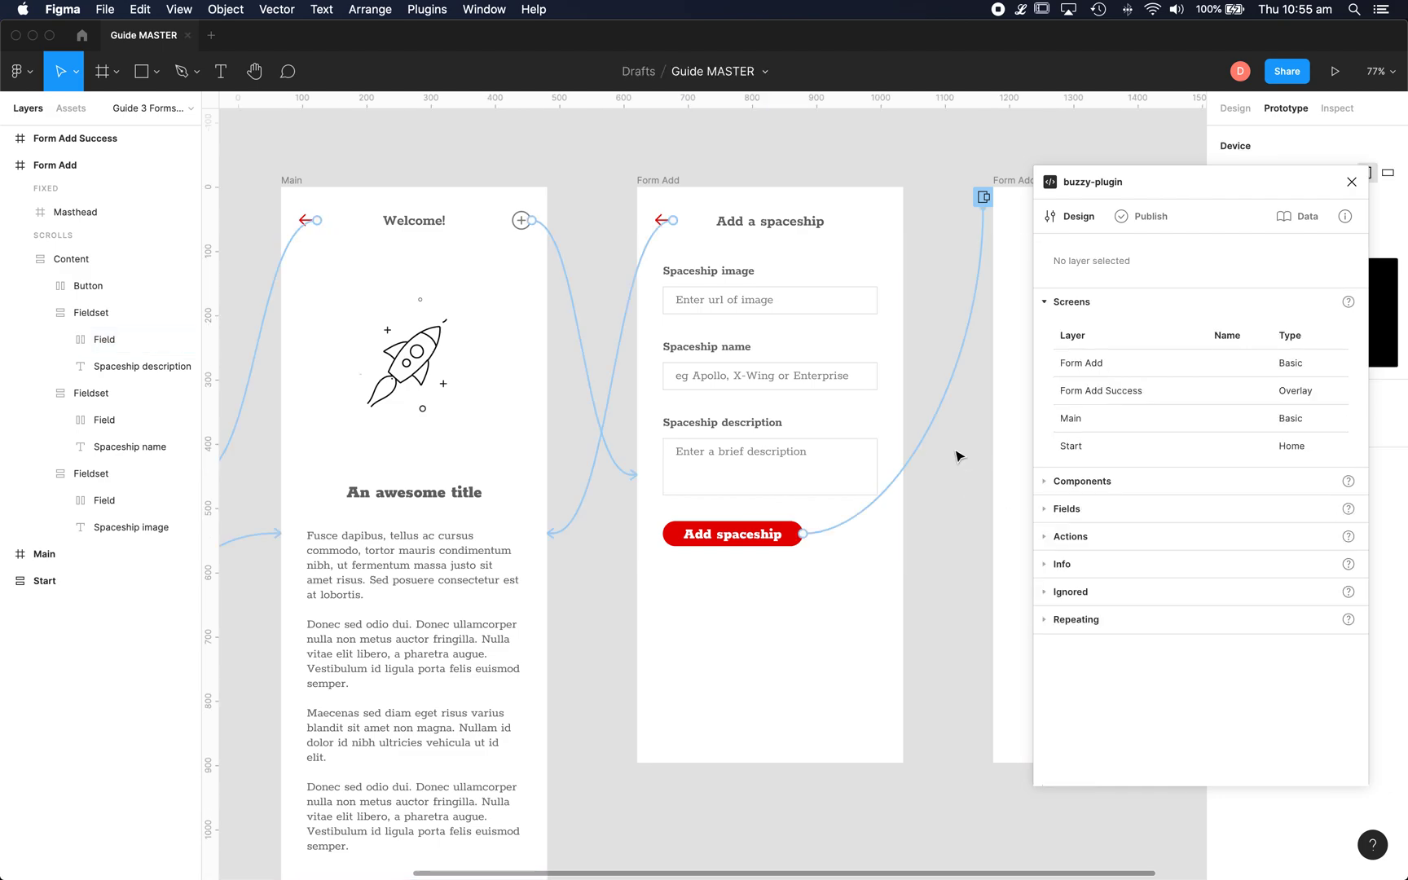
{"action": "left_click", "coordinate": [753, 536]}
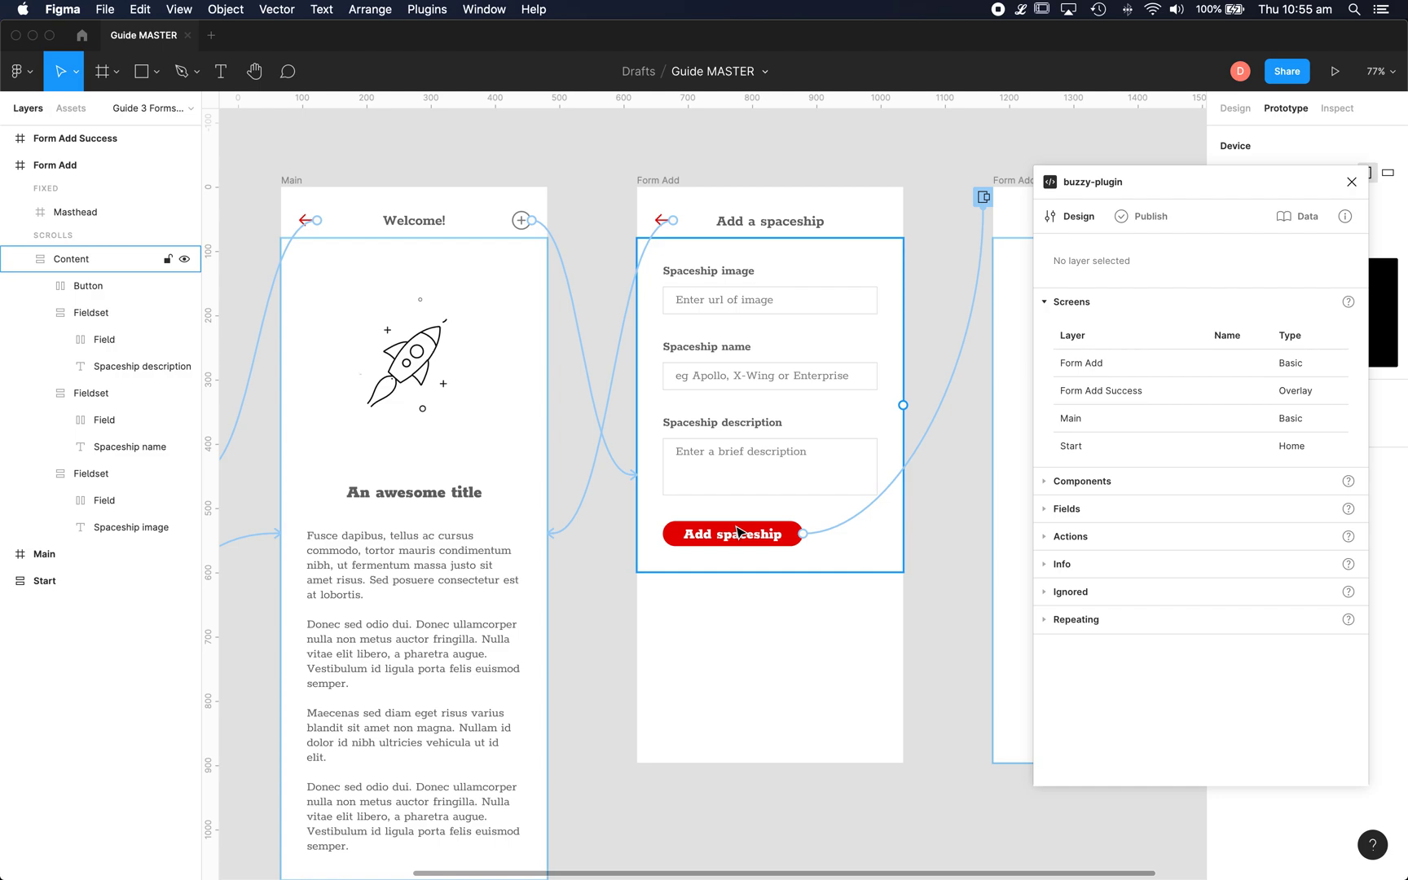
{"action": "left_click", "coordinate": [737, 531]}
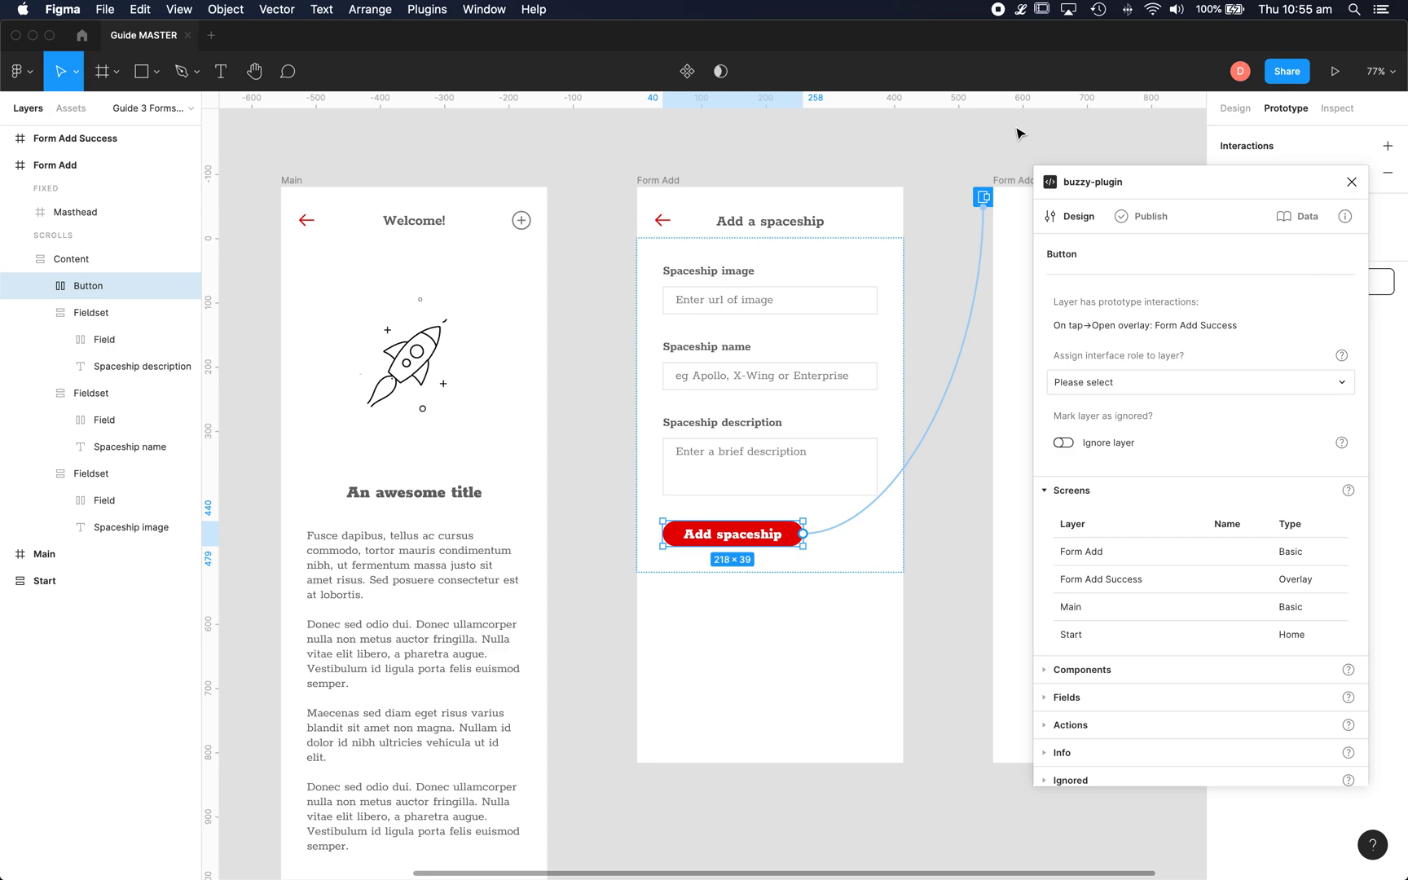
{"action": "scroll", "coordinate": [1017, 133], "scroll_direction": "right", "scroll_amount": 5}
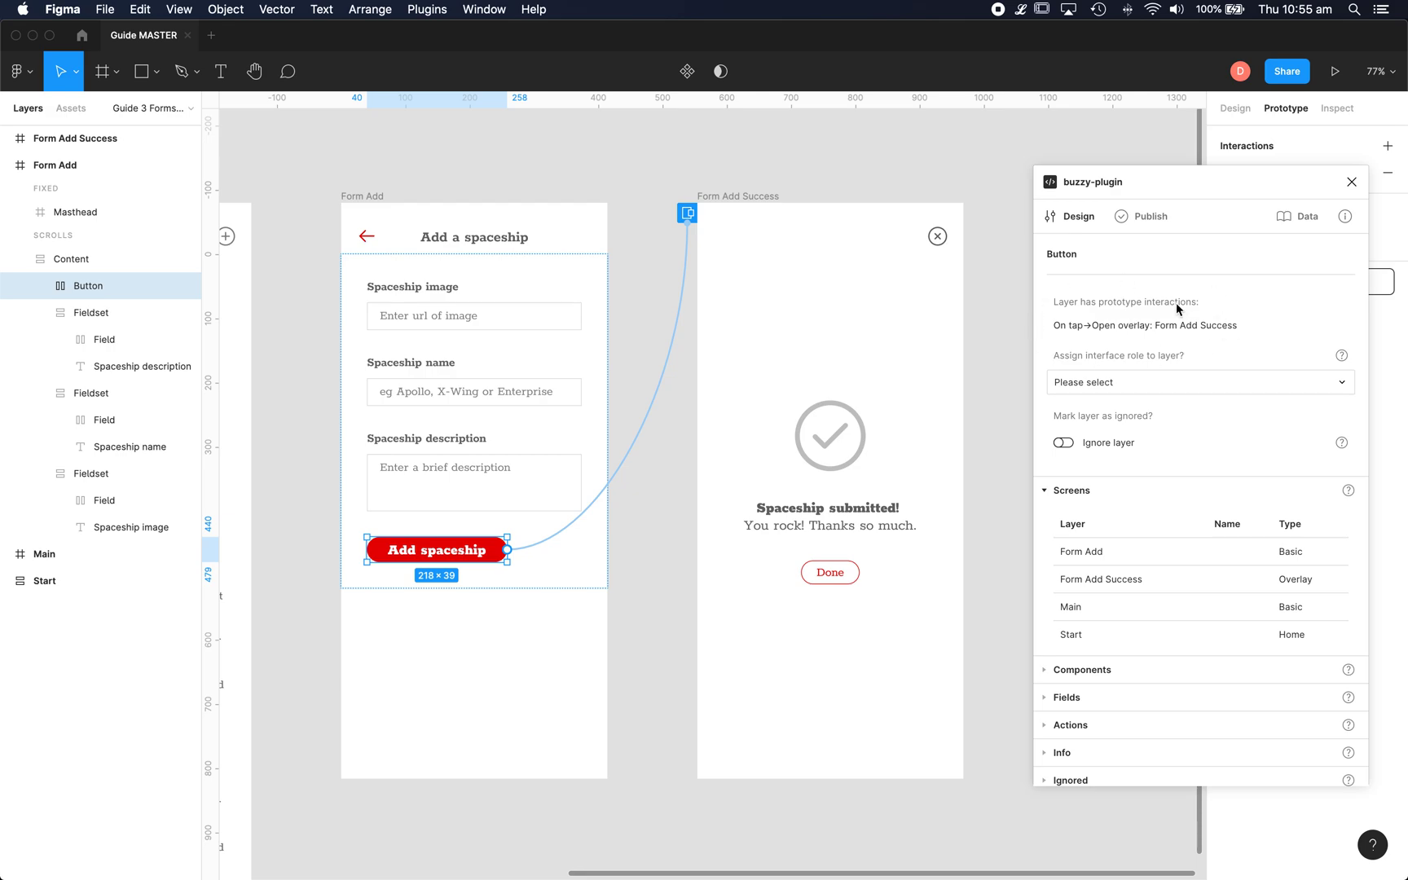
Step: Give the button the Action role with a Submit action leading to Form Add Success
{"action": "left_click", "coordinate": [1102, 388]}
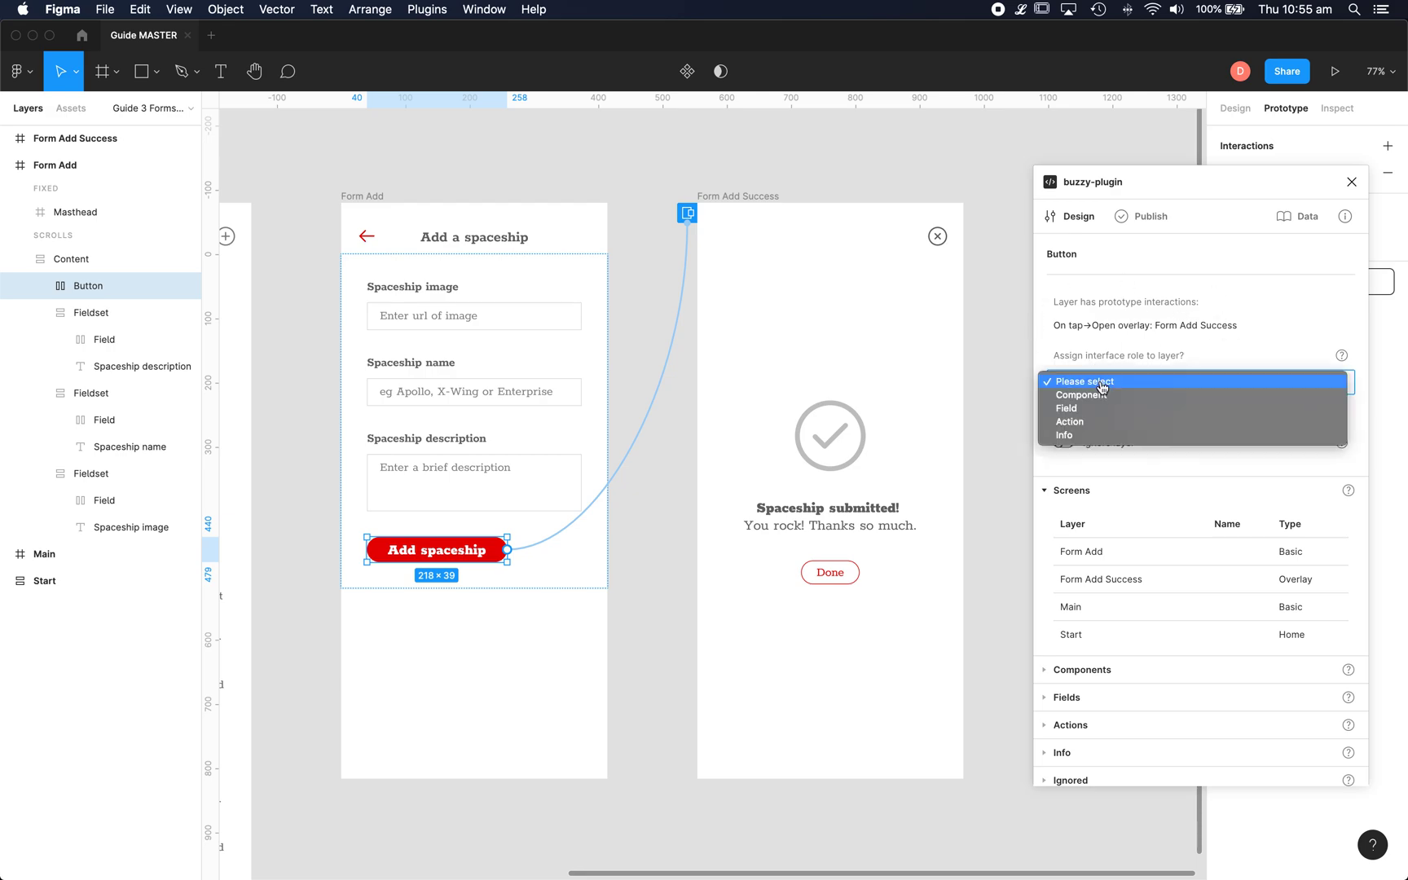
{"action": "left_click", "coordinate": [1086, 422]}
{"action": "left_click", "coordinate": [1118, 442]}
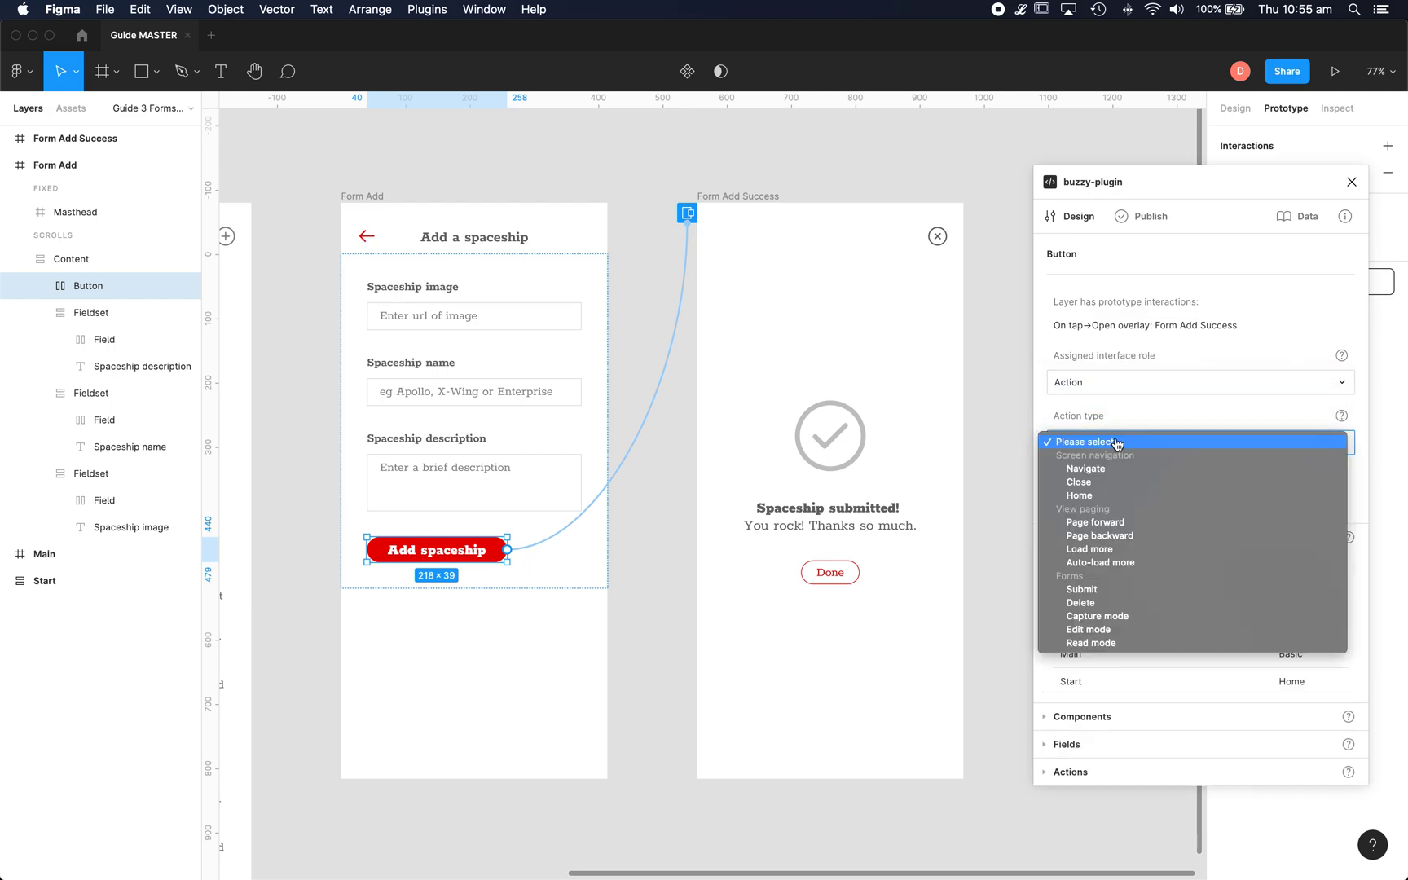
{"action": "left_click", "coordinate": [1082, 589]}
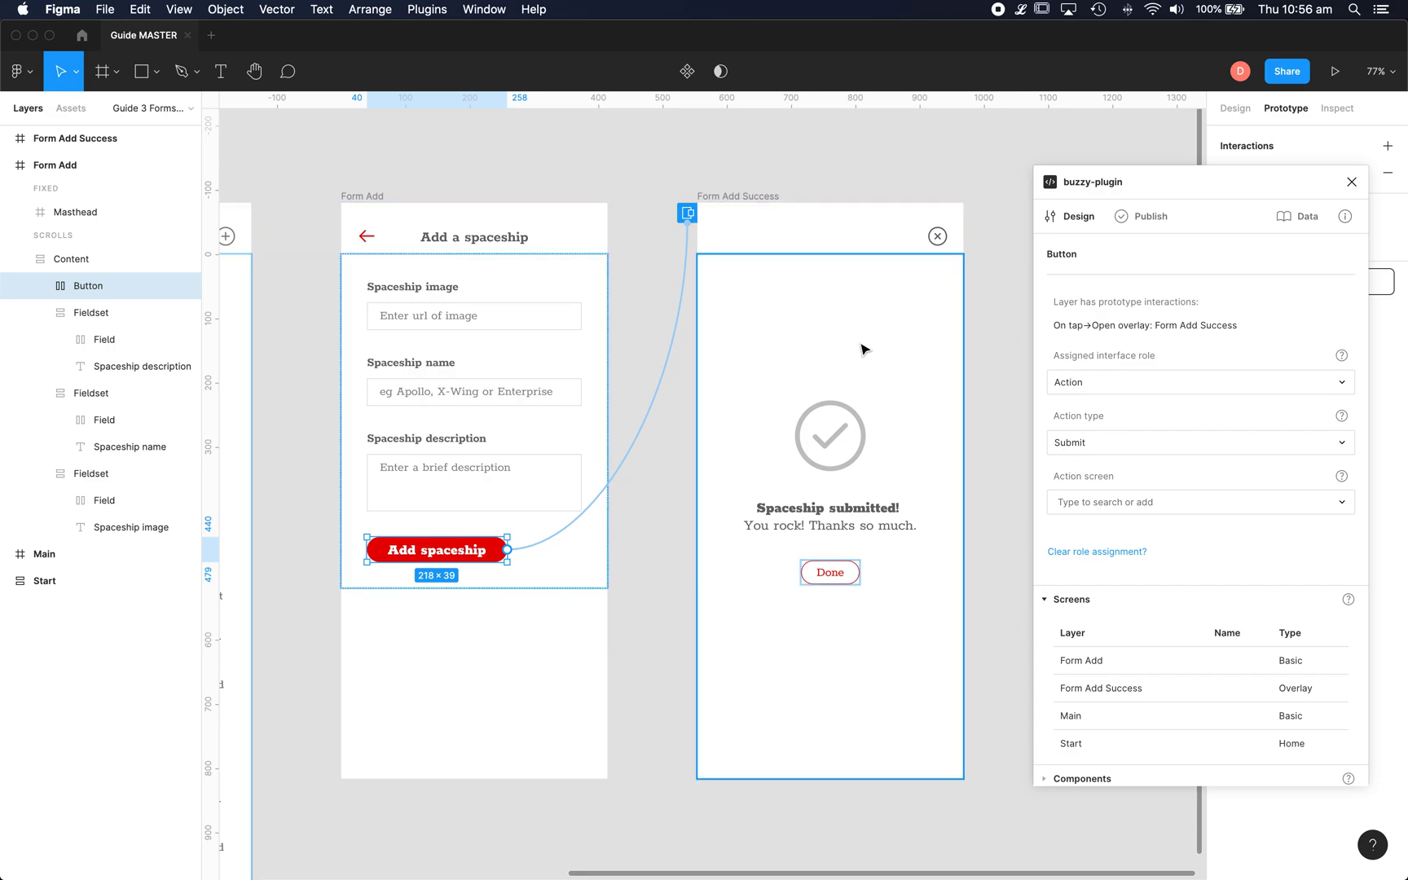
{"action": "left_click", "coordinate": [1165, 501]}
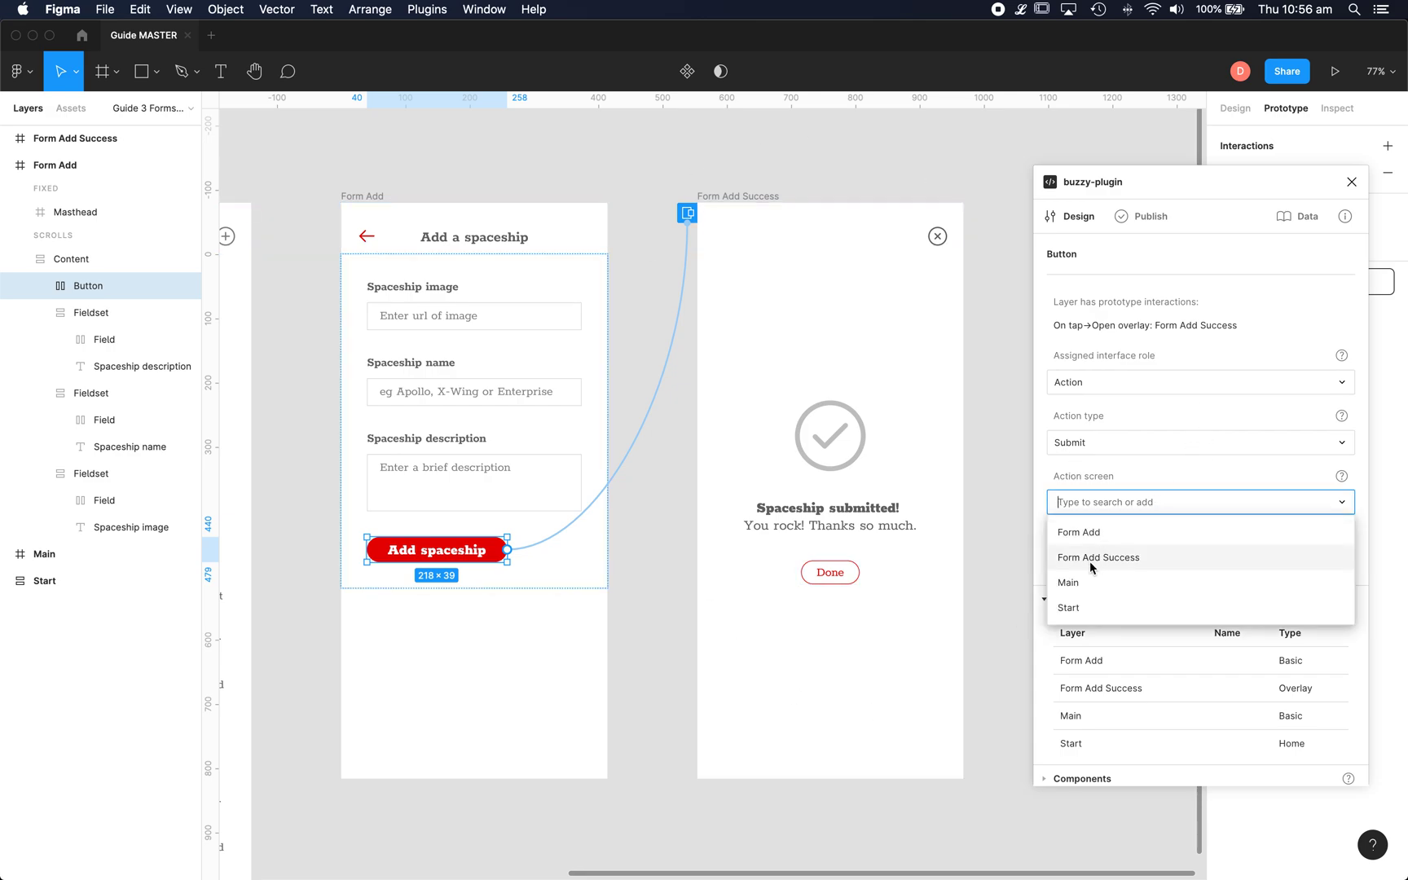
{"action": "left_click", "coordinate": [1090, 561]}
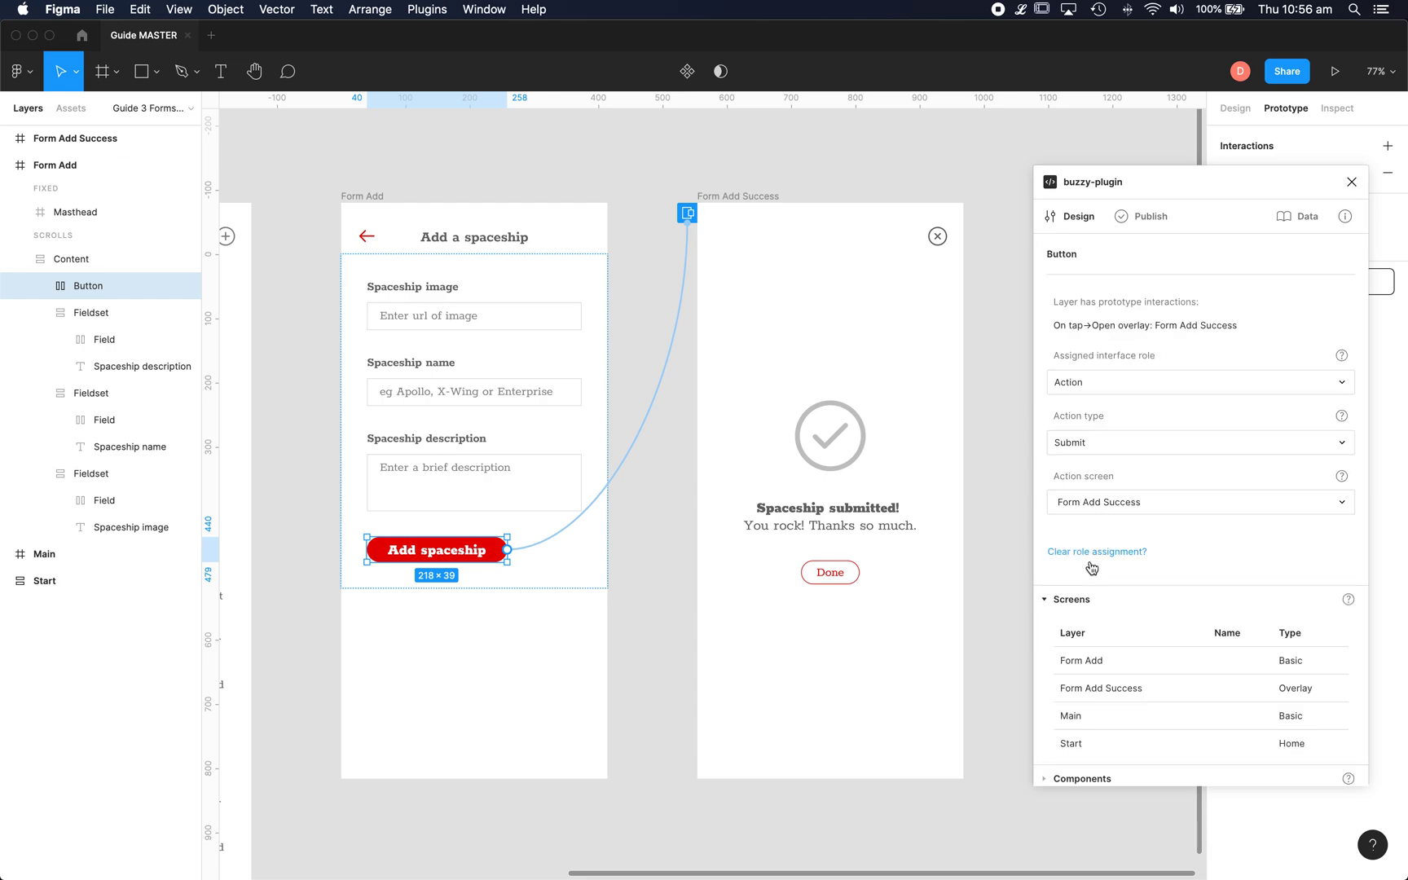
{"action": "left_click", "coordinate": [1000, 313]}
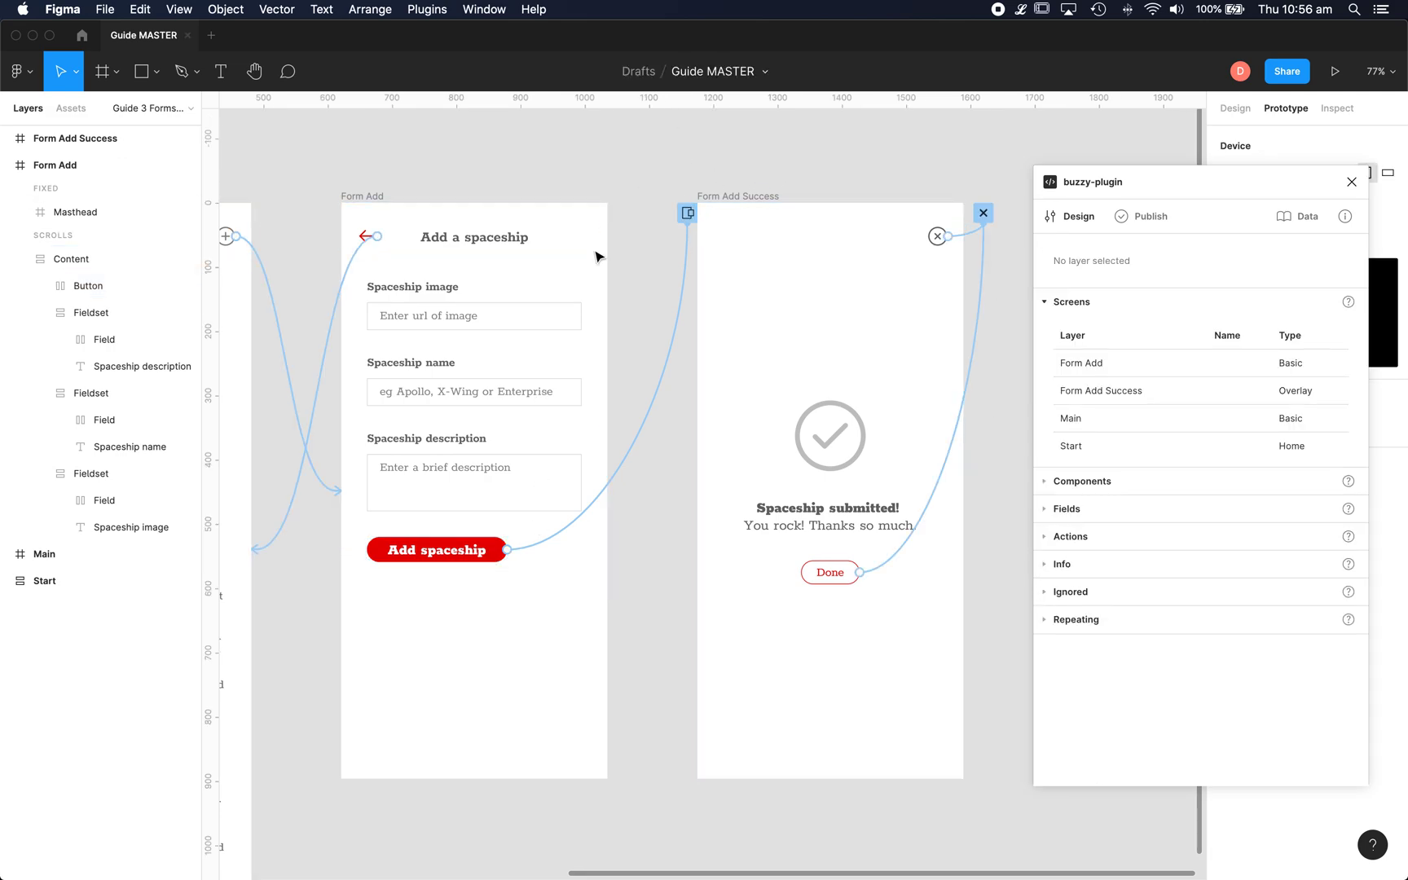
{"action": "left_click", "coordinate": [368, 273]}
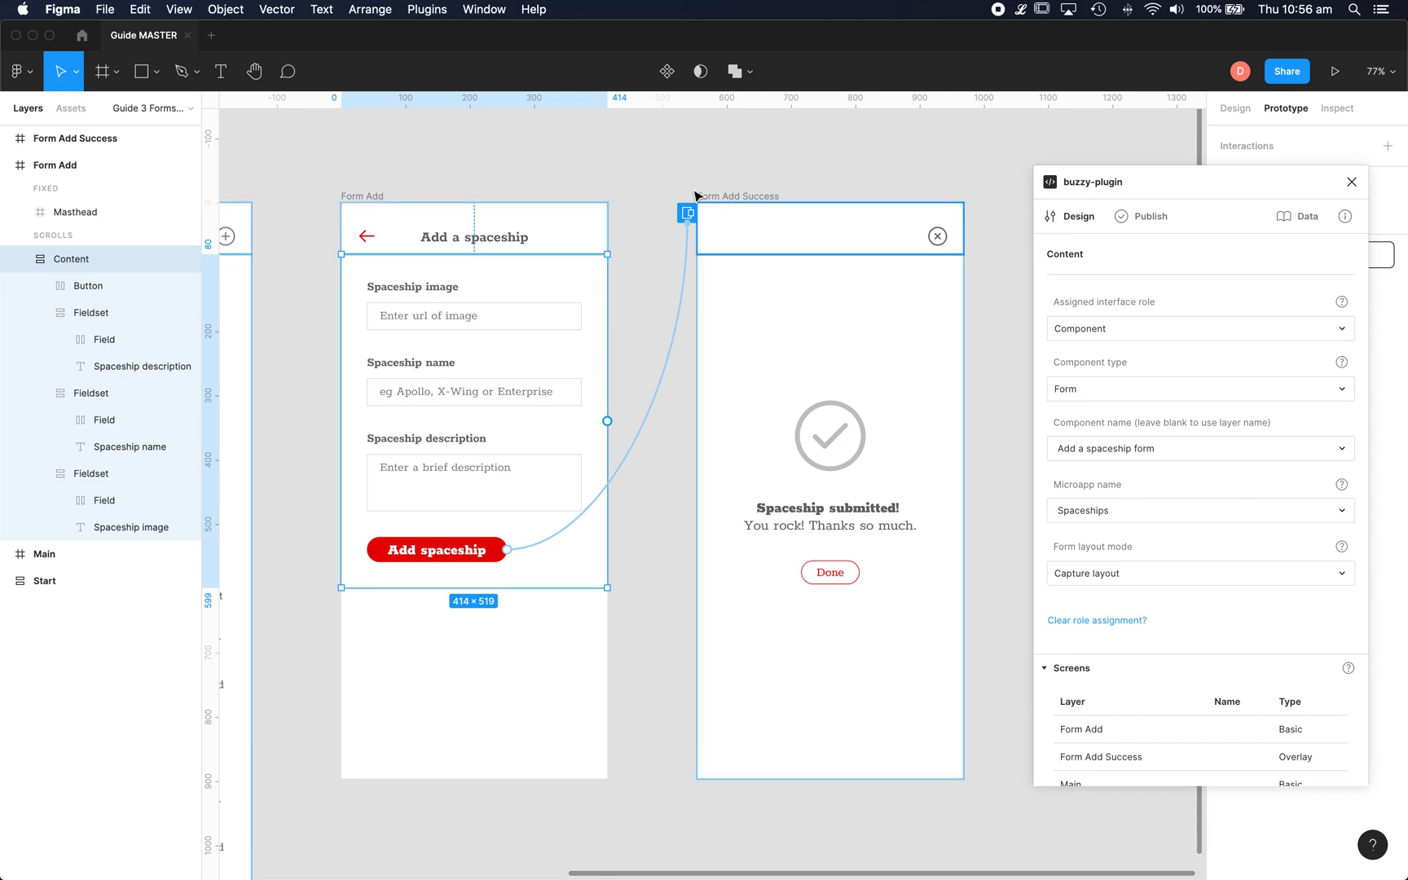
{"action": "left_click", "coordinate": [679, 165]}
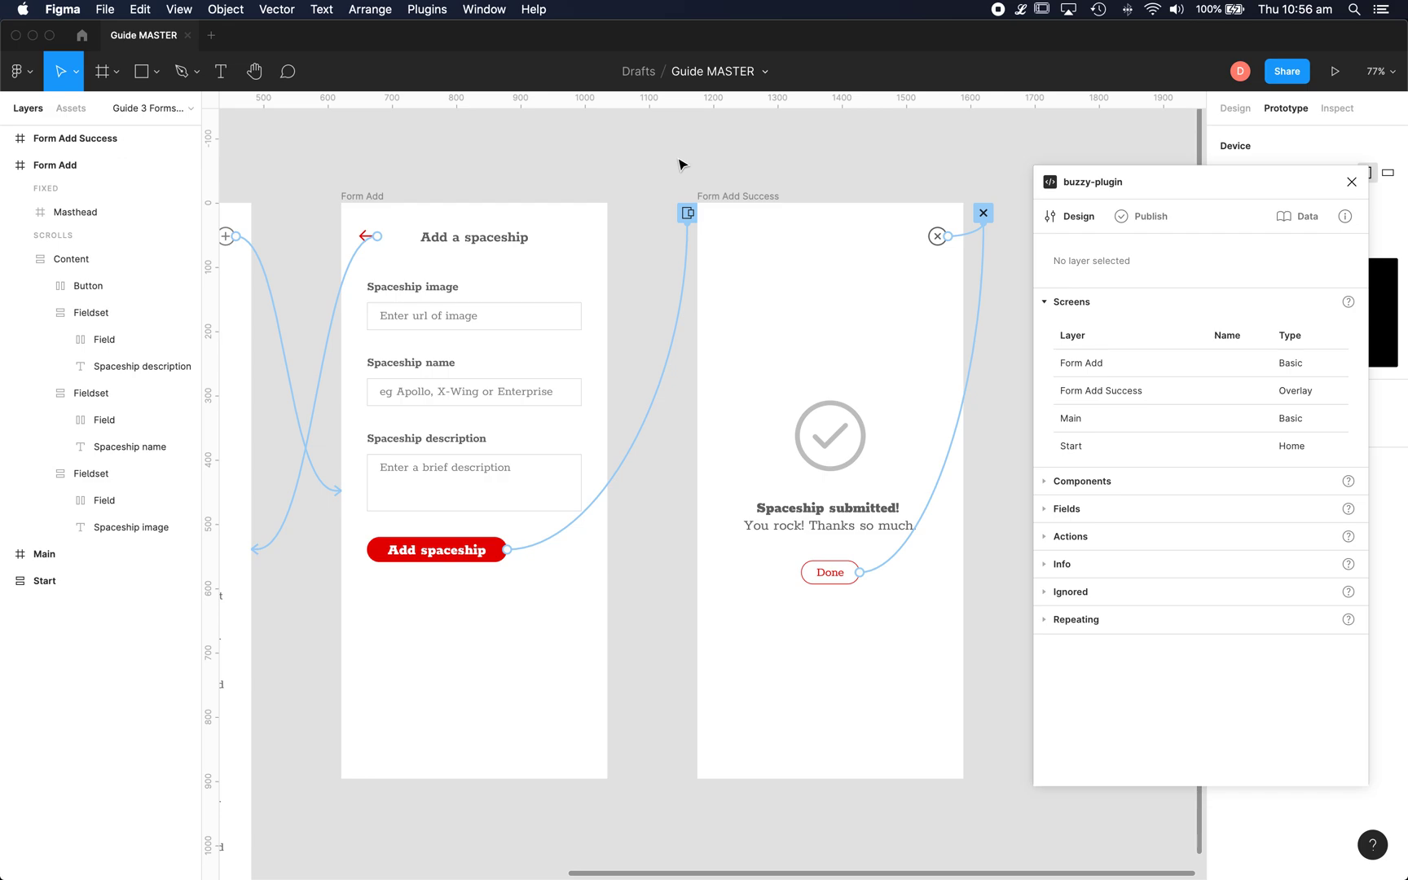
{"action": "left_click", "coordinate": [750, 197]}
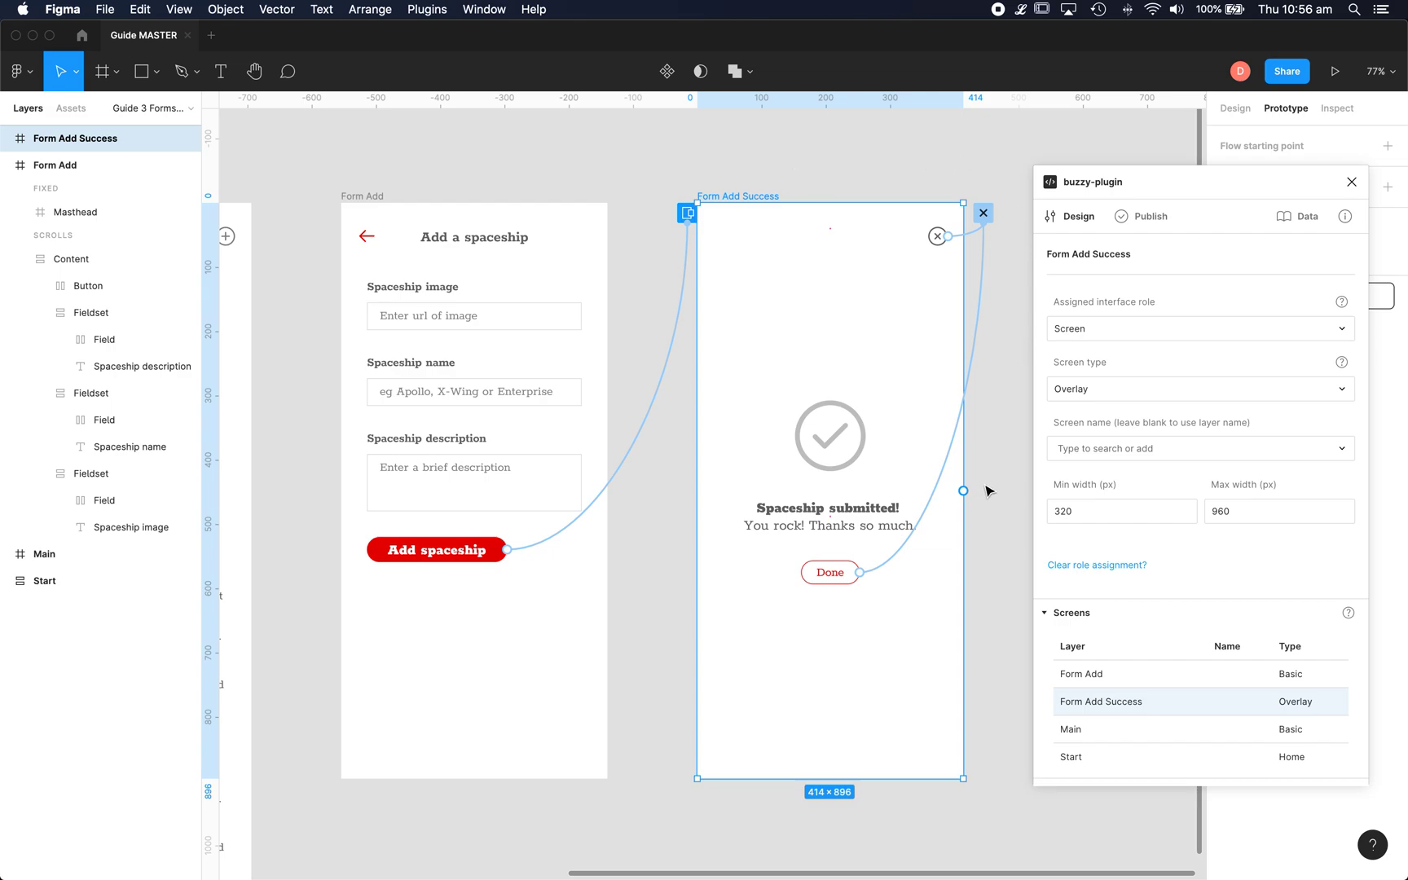
{"action": "left_click", "coordinate": [829, 572]}
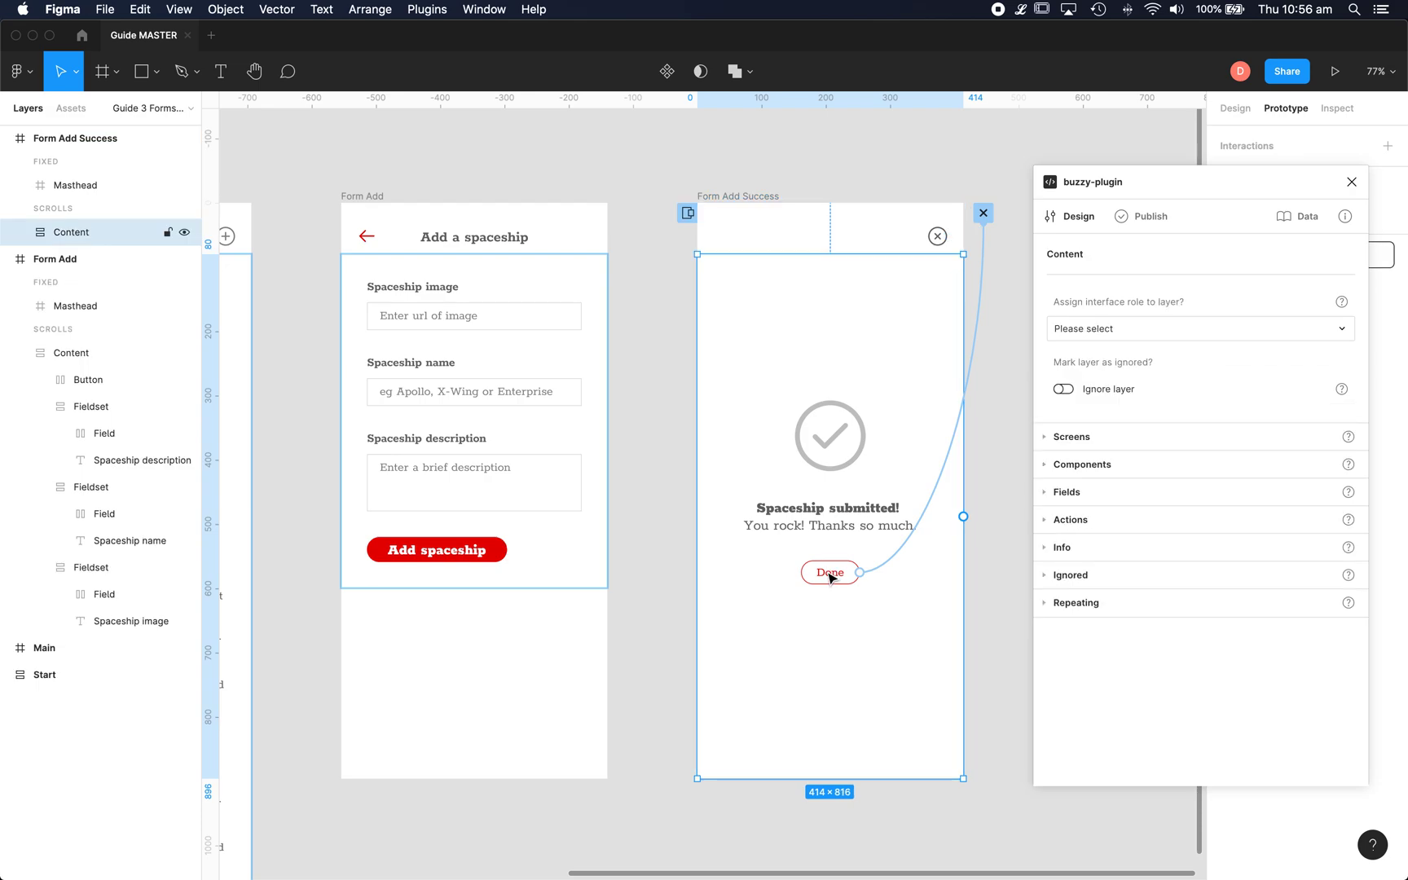
{"action": "left_click", "coordinate": [830, 575]}
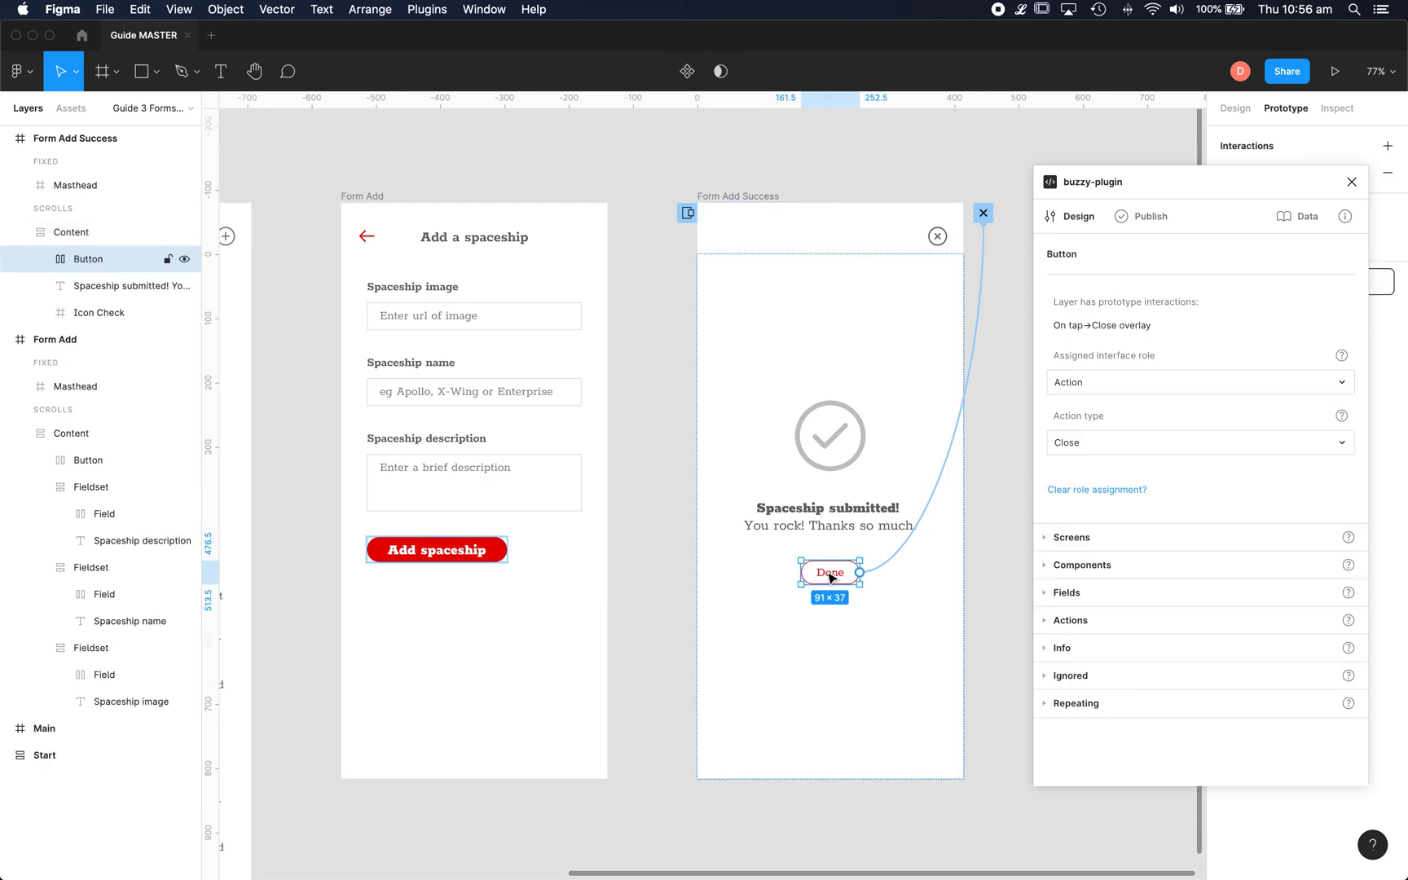
{"action": "left_click", "coordinate": [911, 155]}
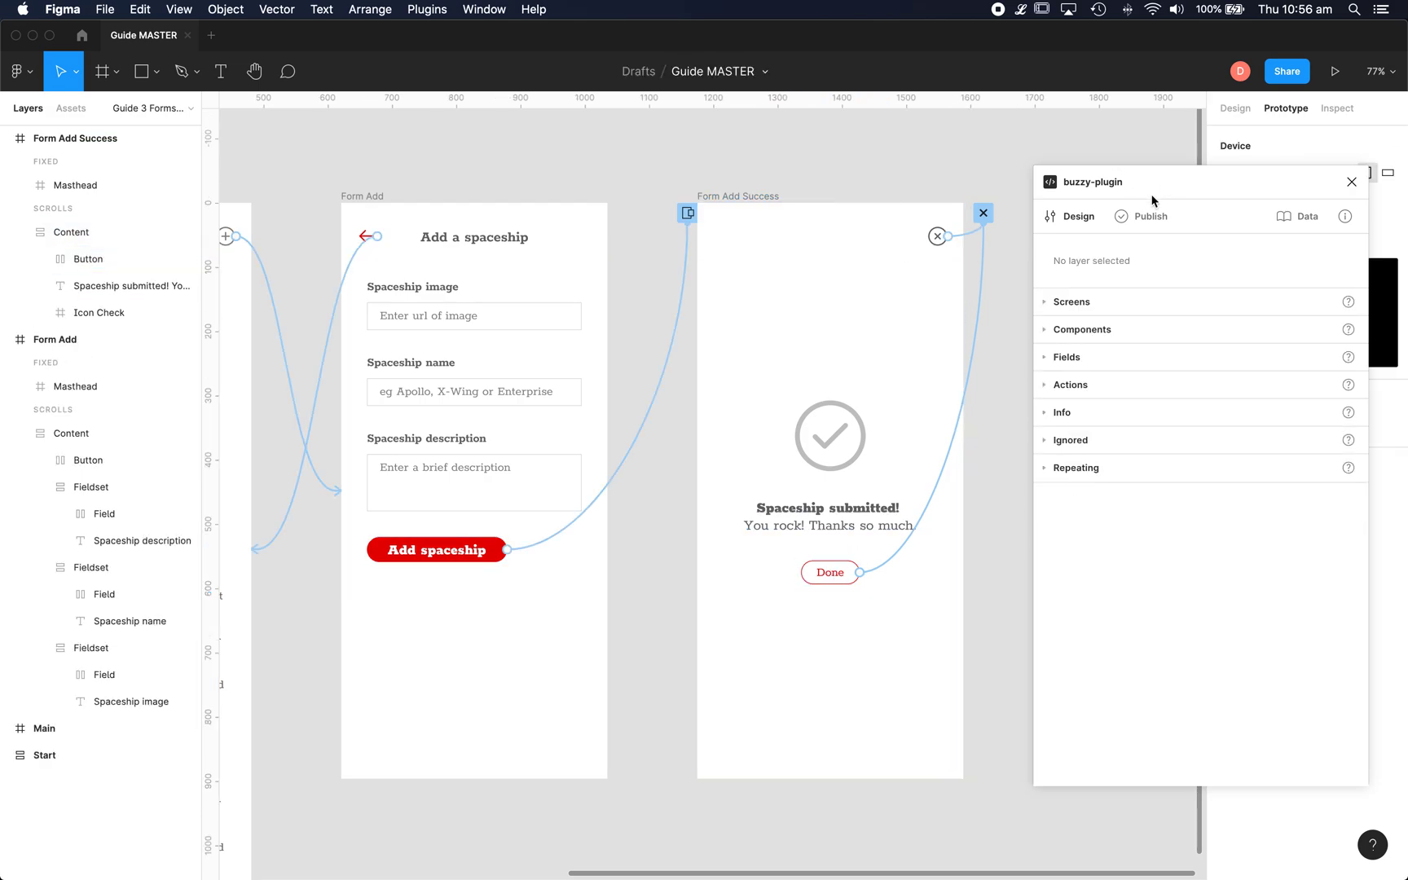
Step: Update the Spaceships Ahoy Buzzy app from the Publish options and open its preview
{"action": "left_click", "coordinate": [1149, 216]}
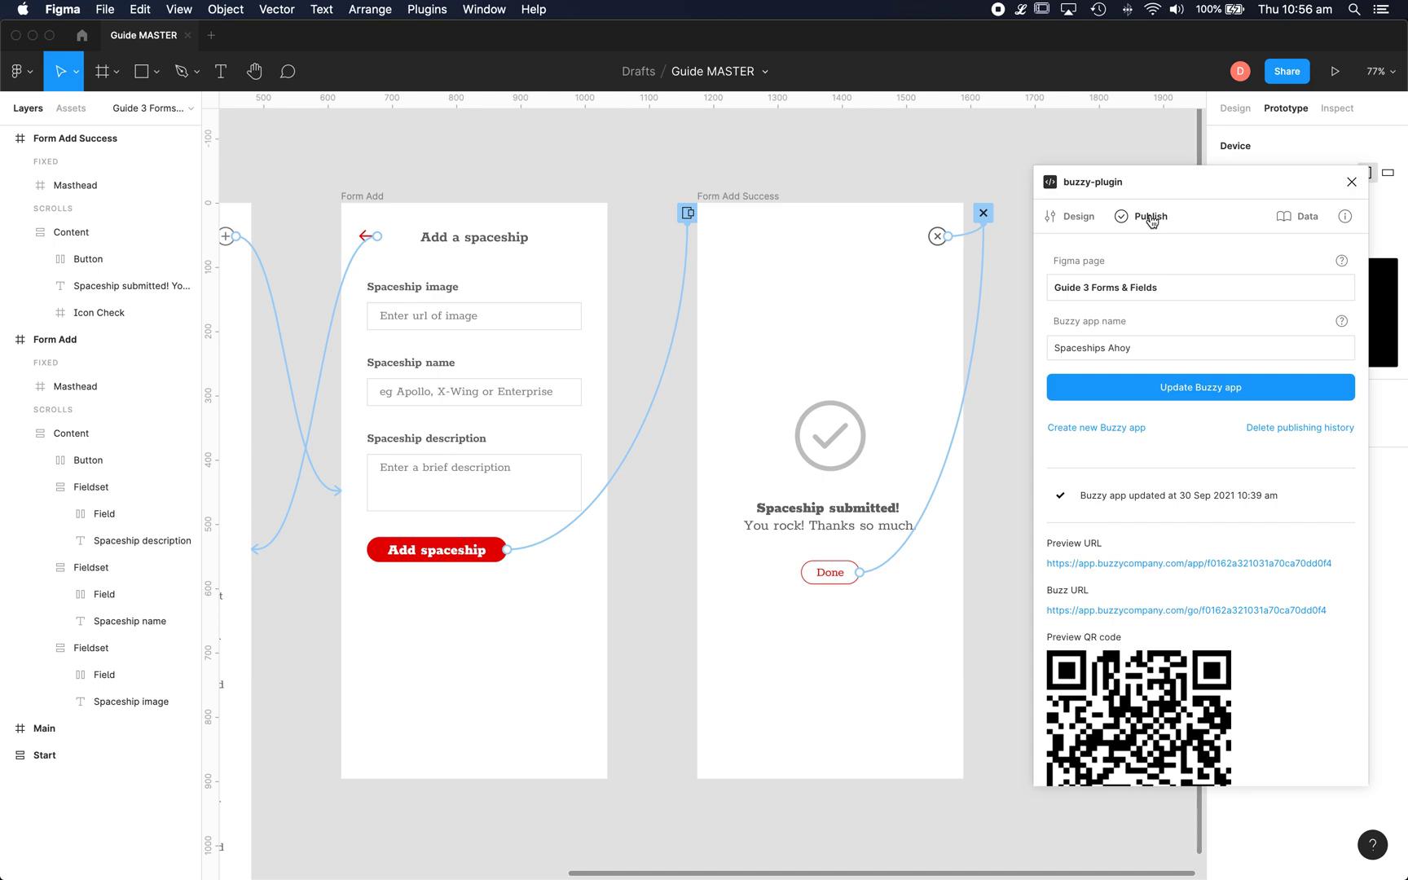
{"action": "left_click", "coordinate": [1203, 394]}
{"action": "left_click", "coordinate": [1189, 563]}
Step: Place the reloaded preview on the left and the Buzzy app's empty Spaceships list on the right
{"action": "left_click_drag", "start_coordinate": [732, 97], "coordinate": [584, 38]}
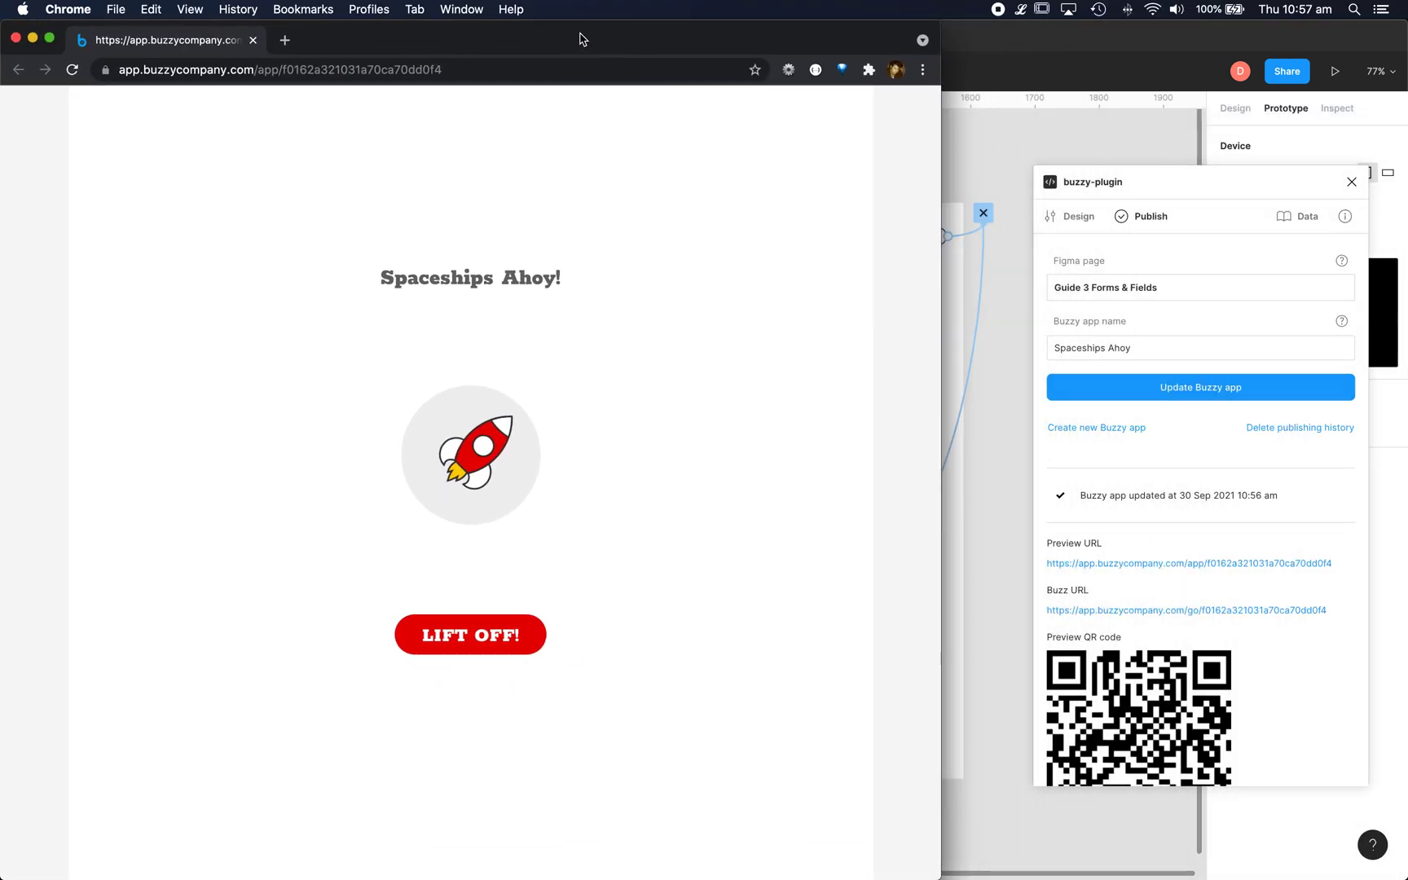
{"action": "left_click", "coordinate": [72, 71]}
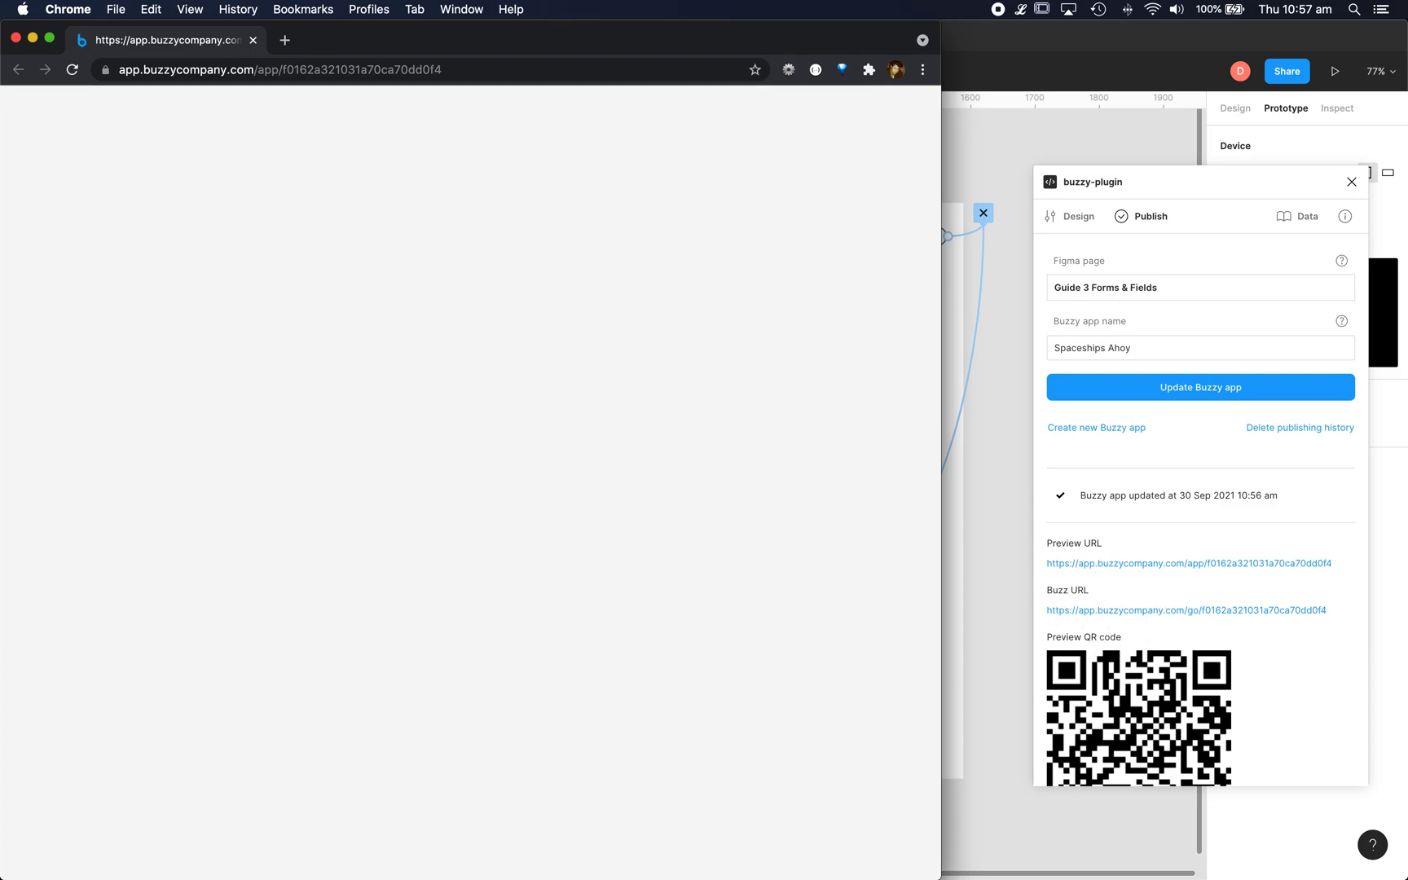
{"action": "left_click", "coordinate": [1188, 563]}
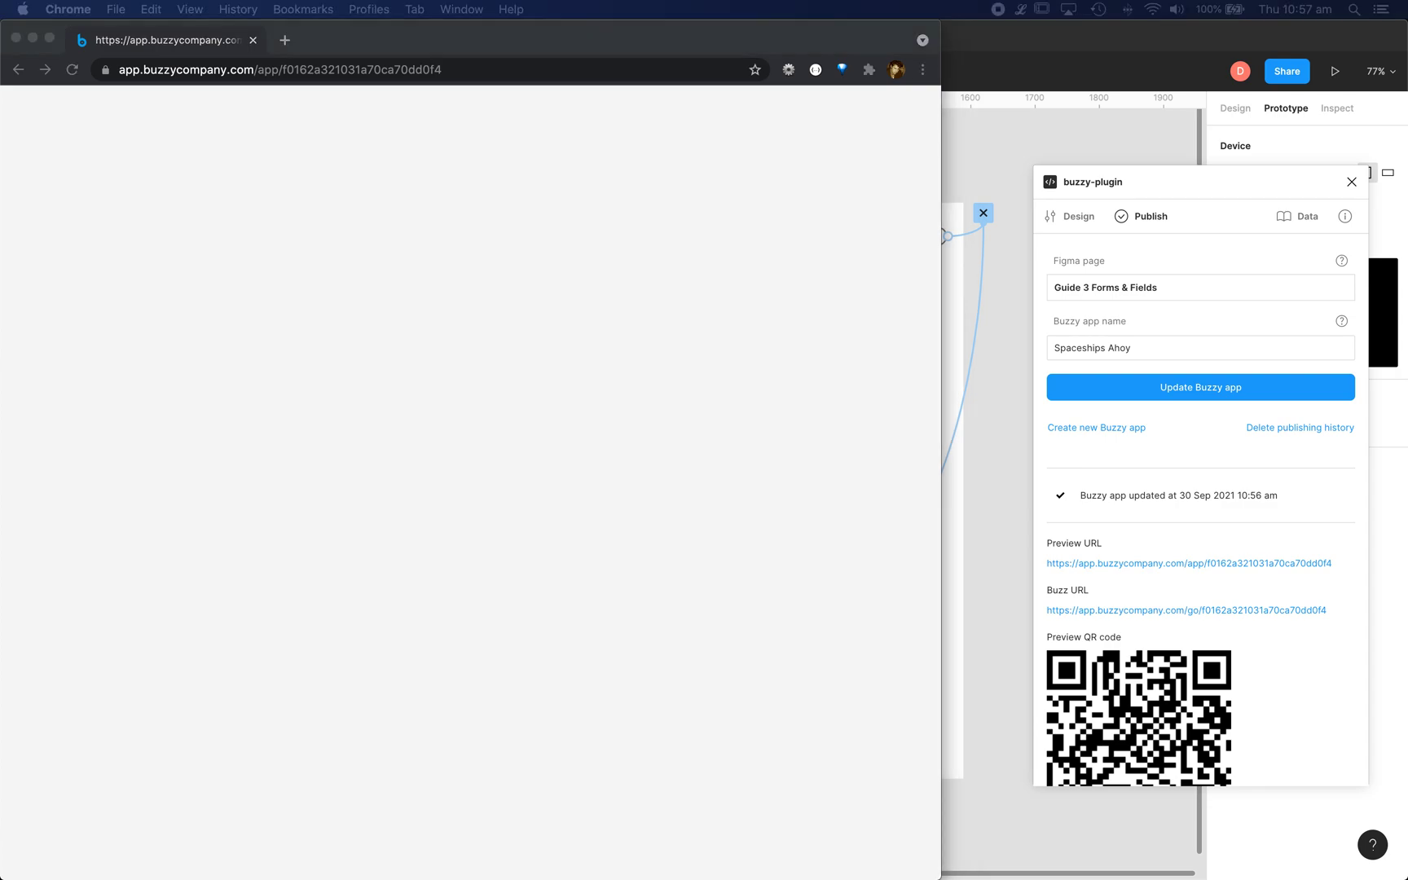
{"action": "left_click_drag", "start_coordinate": [1335, 118], "coordinate": [1267, 37]}
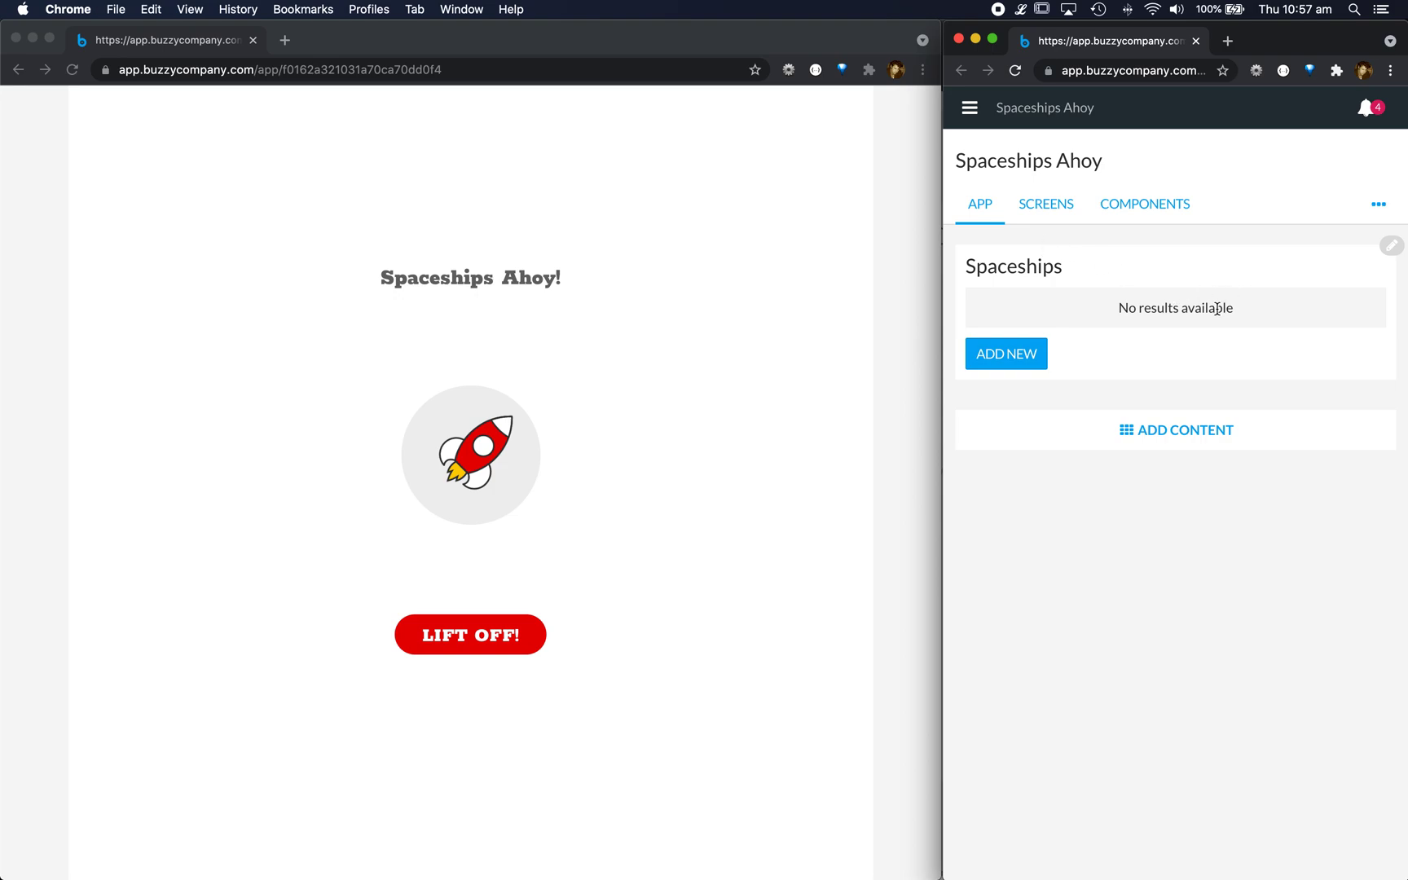
{"action": "left_click_drag", "start_coordinate": [993, 377], "coordinate": [887, 237]}
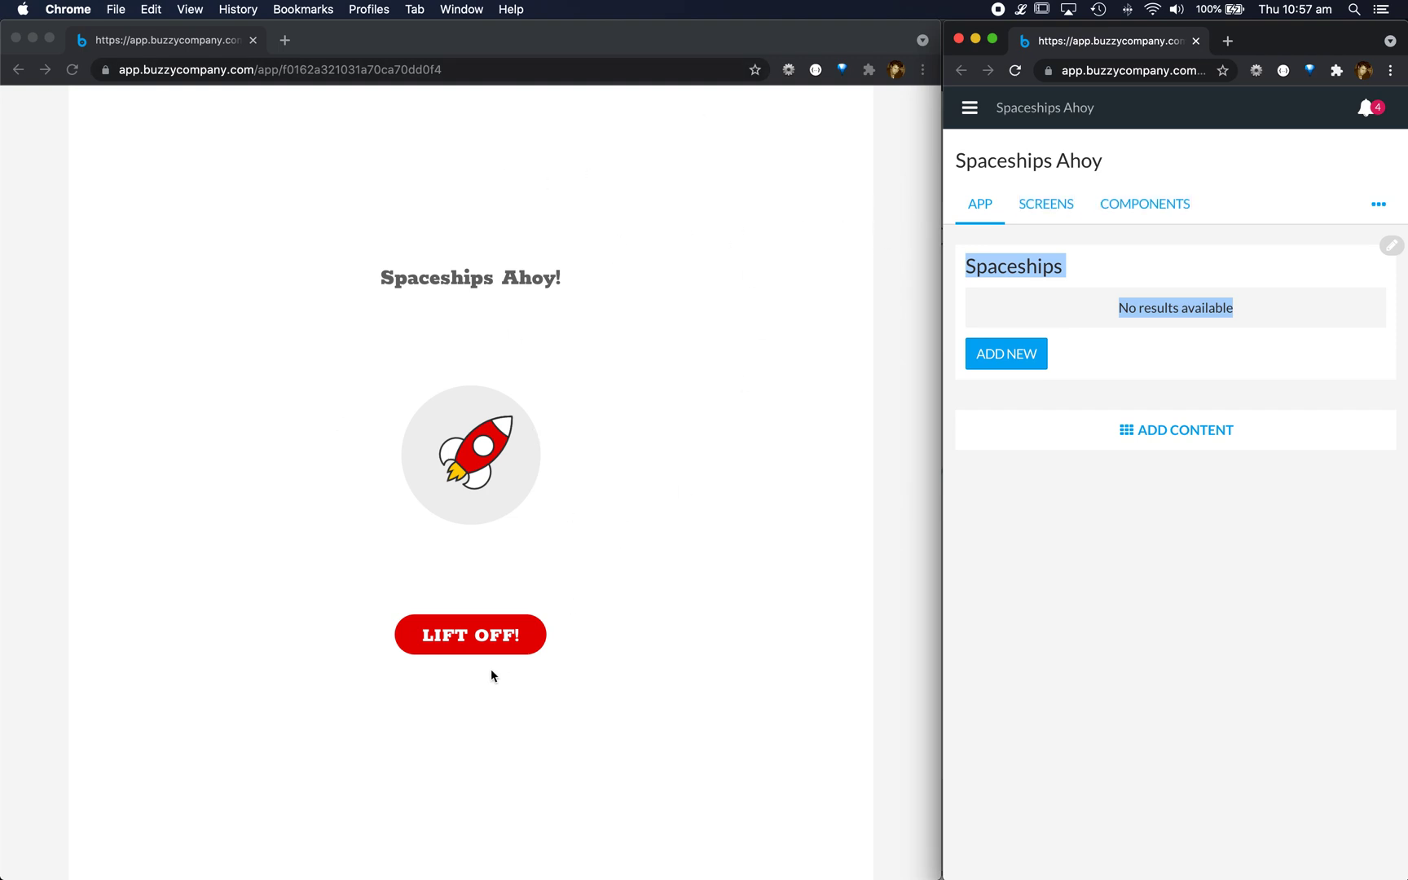
Step: Get past the Spaceships Ahoy splash and Welcome screens to the Add a spaceship form
{"action": "left_click", "coordinate": [523, 633]}
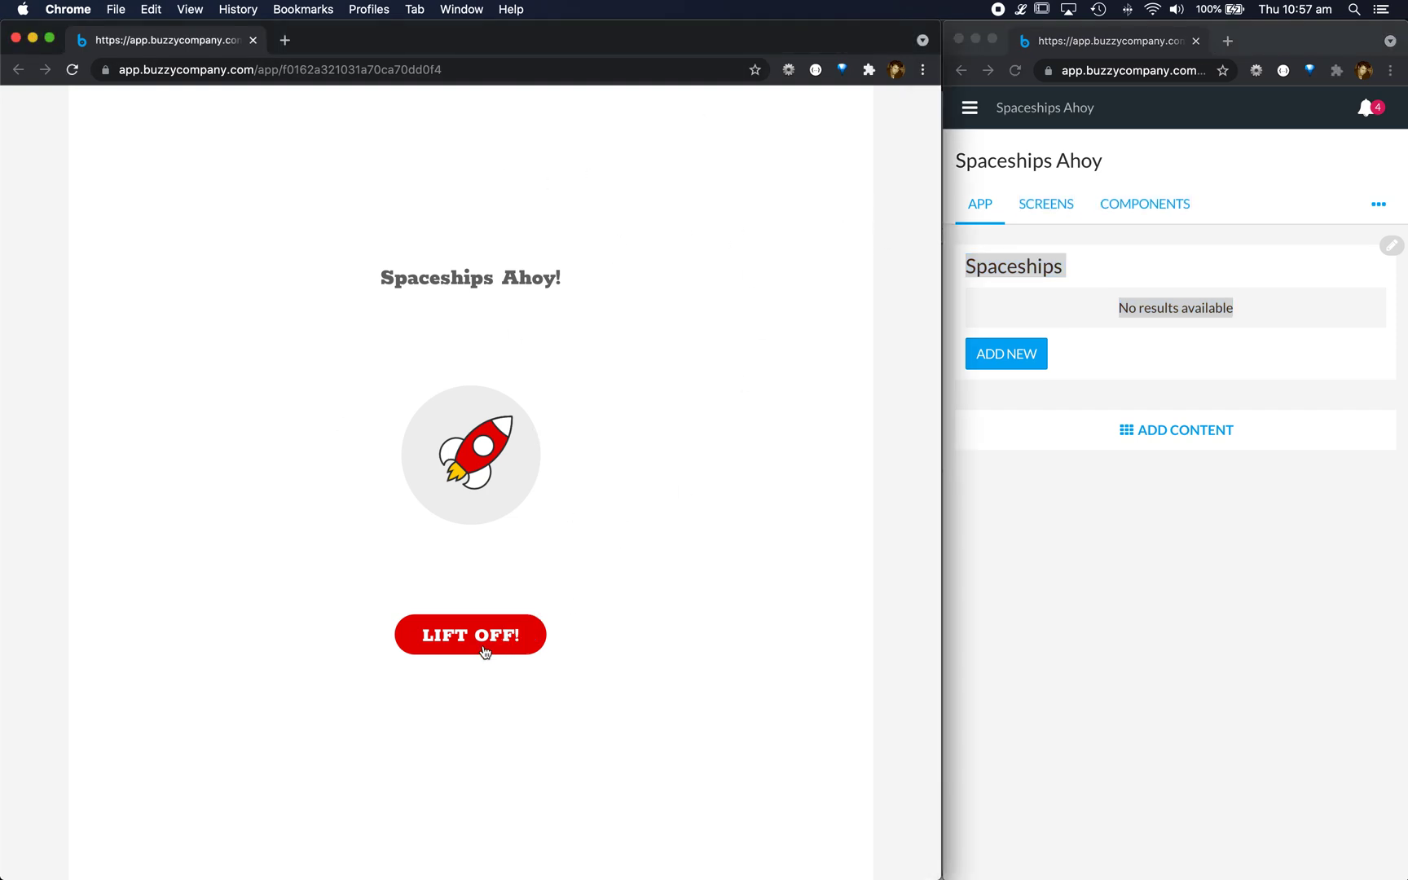
{"action": "left_click", "coordinate": [486, 636]}
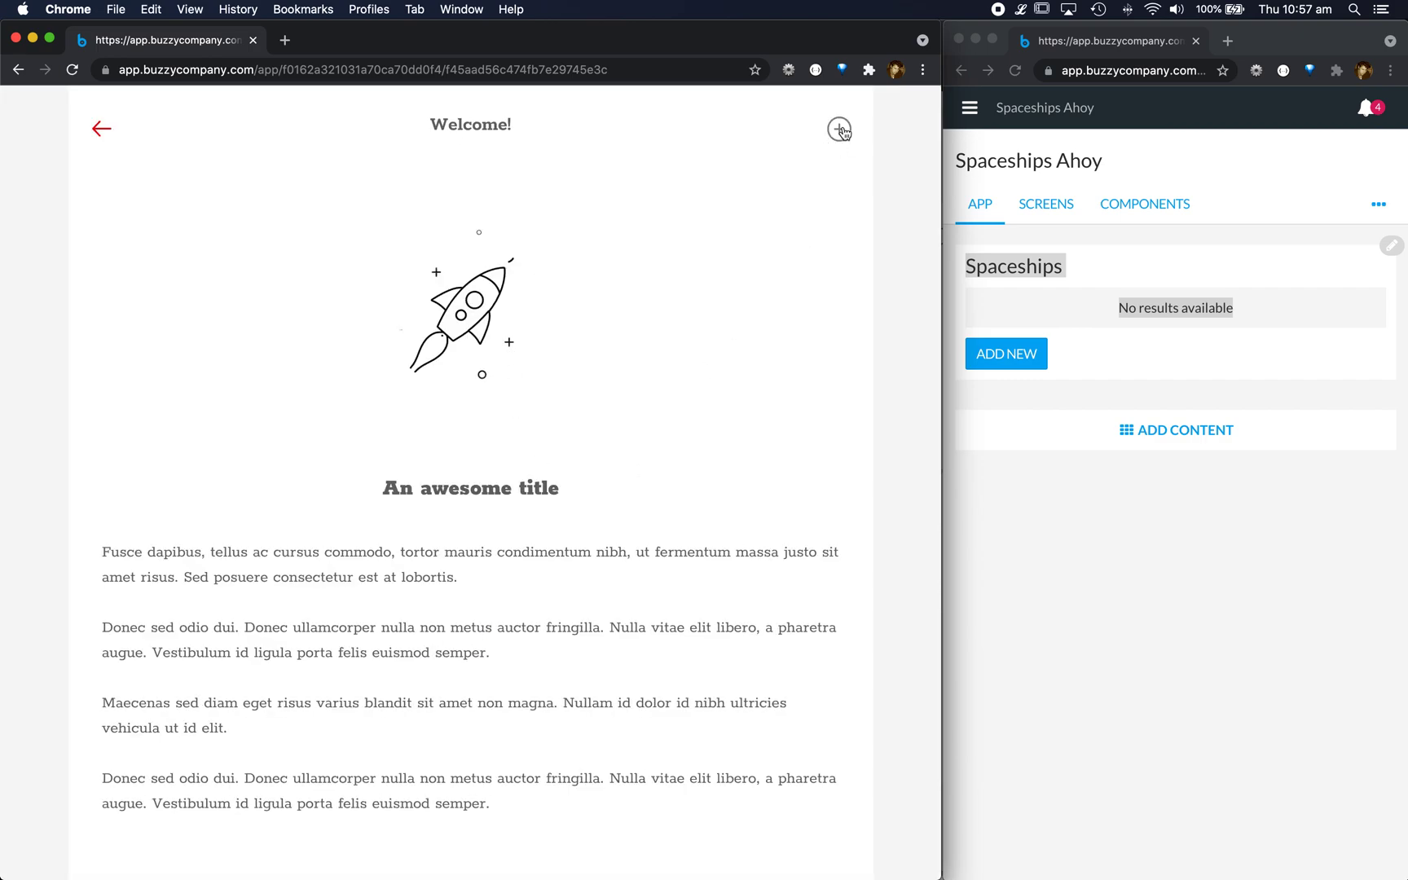
{"action": "left_click", "coordinate": [838, 135]}
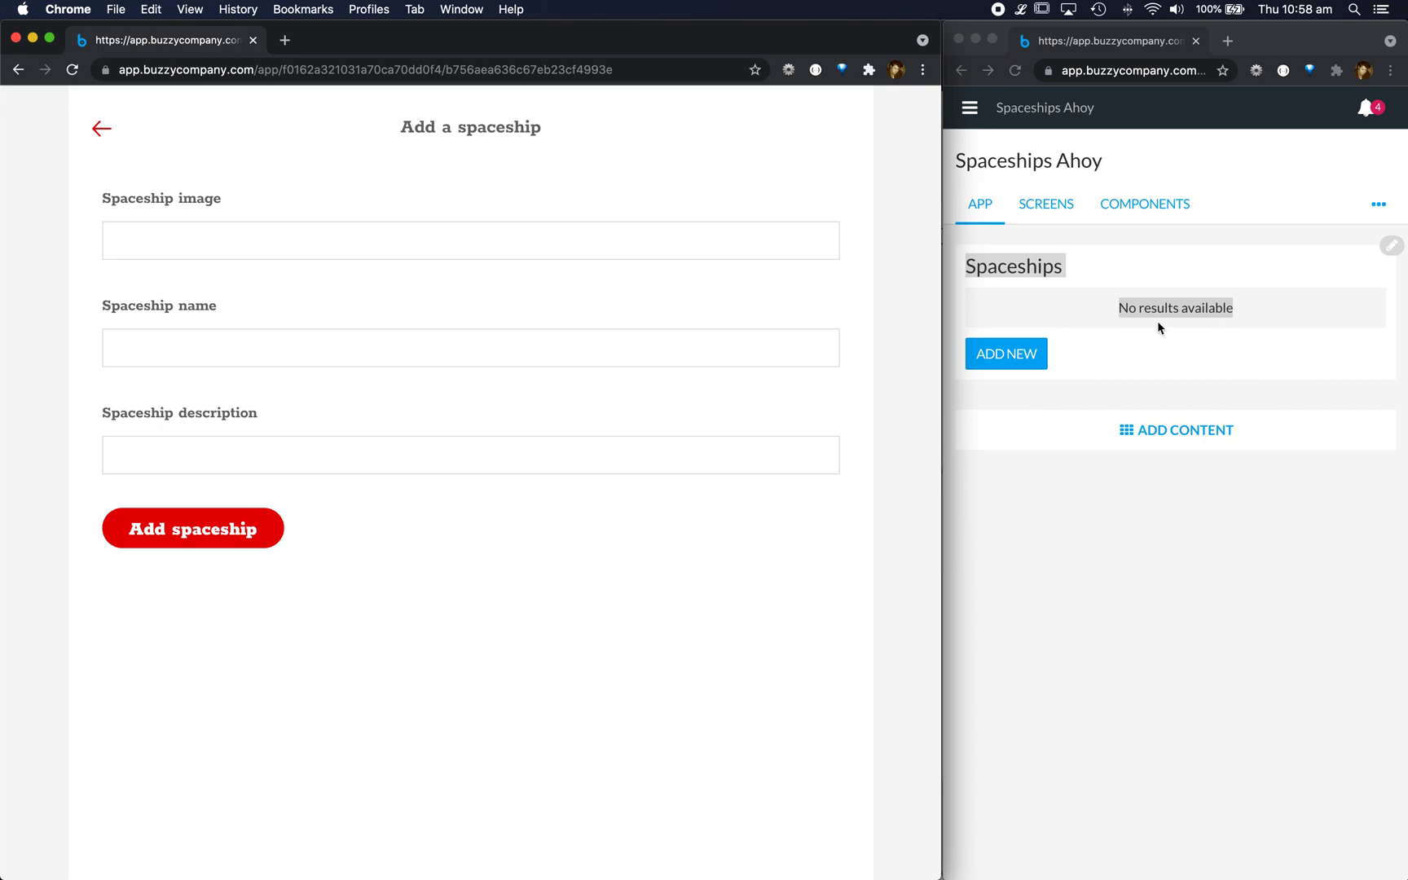
Step: Enter 'My spaceship' as the spaceship name in the form
{"action": "left_click", "coordinate": [1122, 560]}
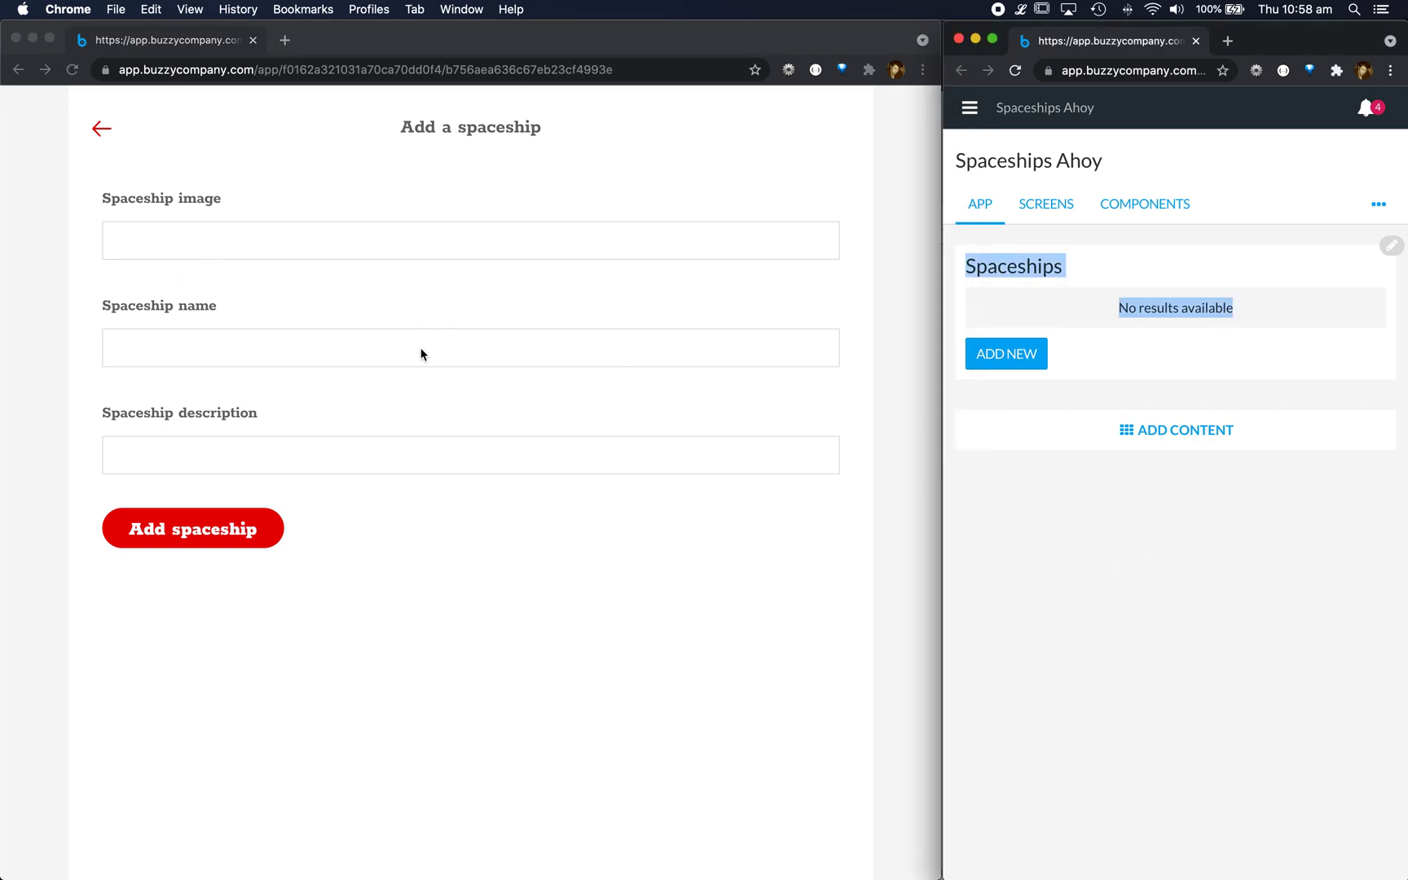
{"action": "left_click", "coordinate": [1201, 601]}
{"action": "left_click", "coordinate": [242, 240]}
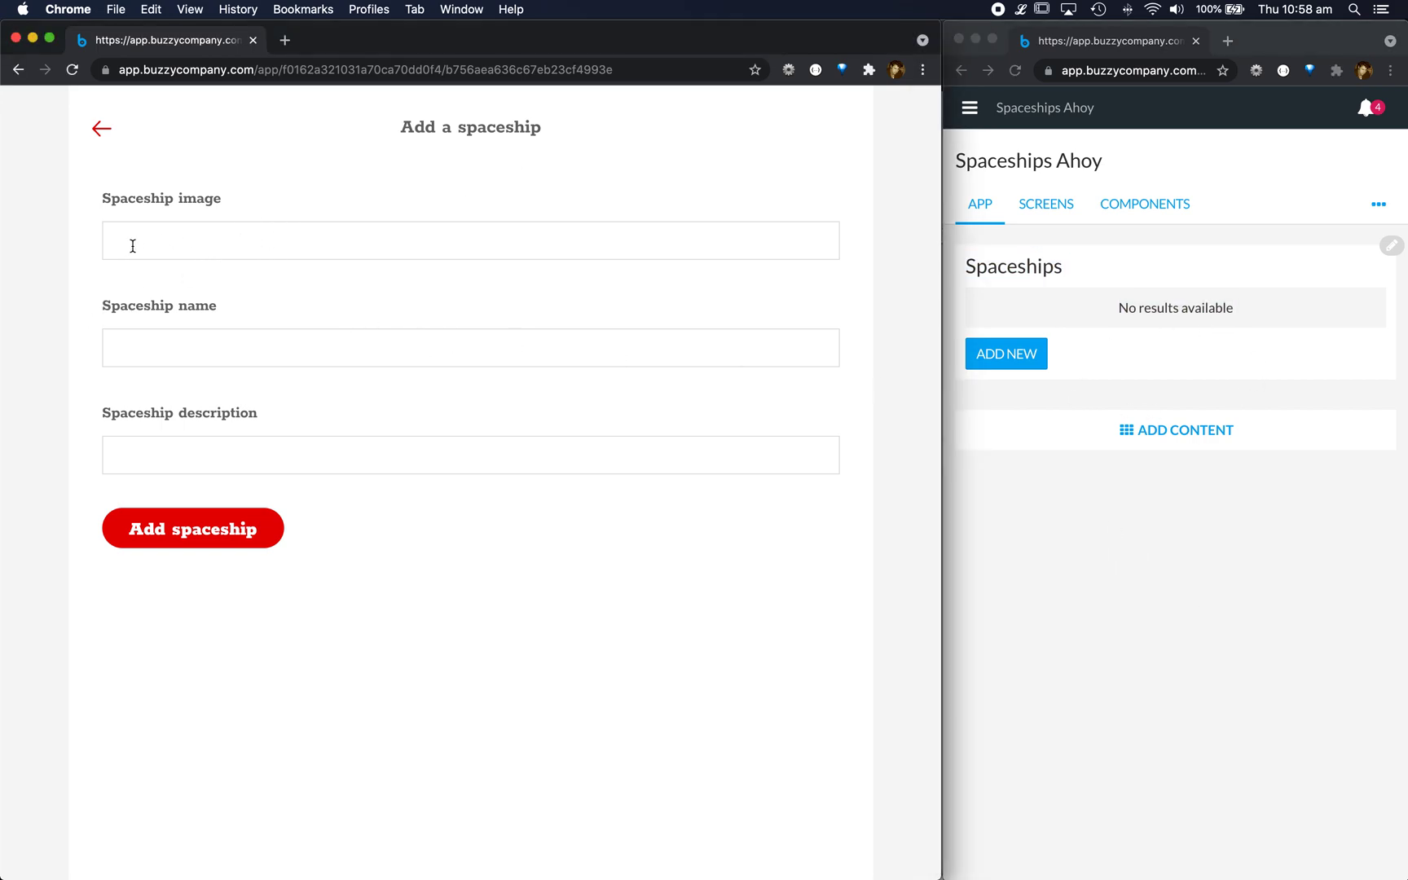
{"action": "left_click", "coordinate": [178, 346]}
{"action": "type", "text": "My spaceship"}
Step: Fill the description with one paragraph of lorem ipsum and submit the spaceship
{"action": "left_click", "coordinate": [1023, 8]}
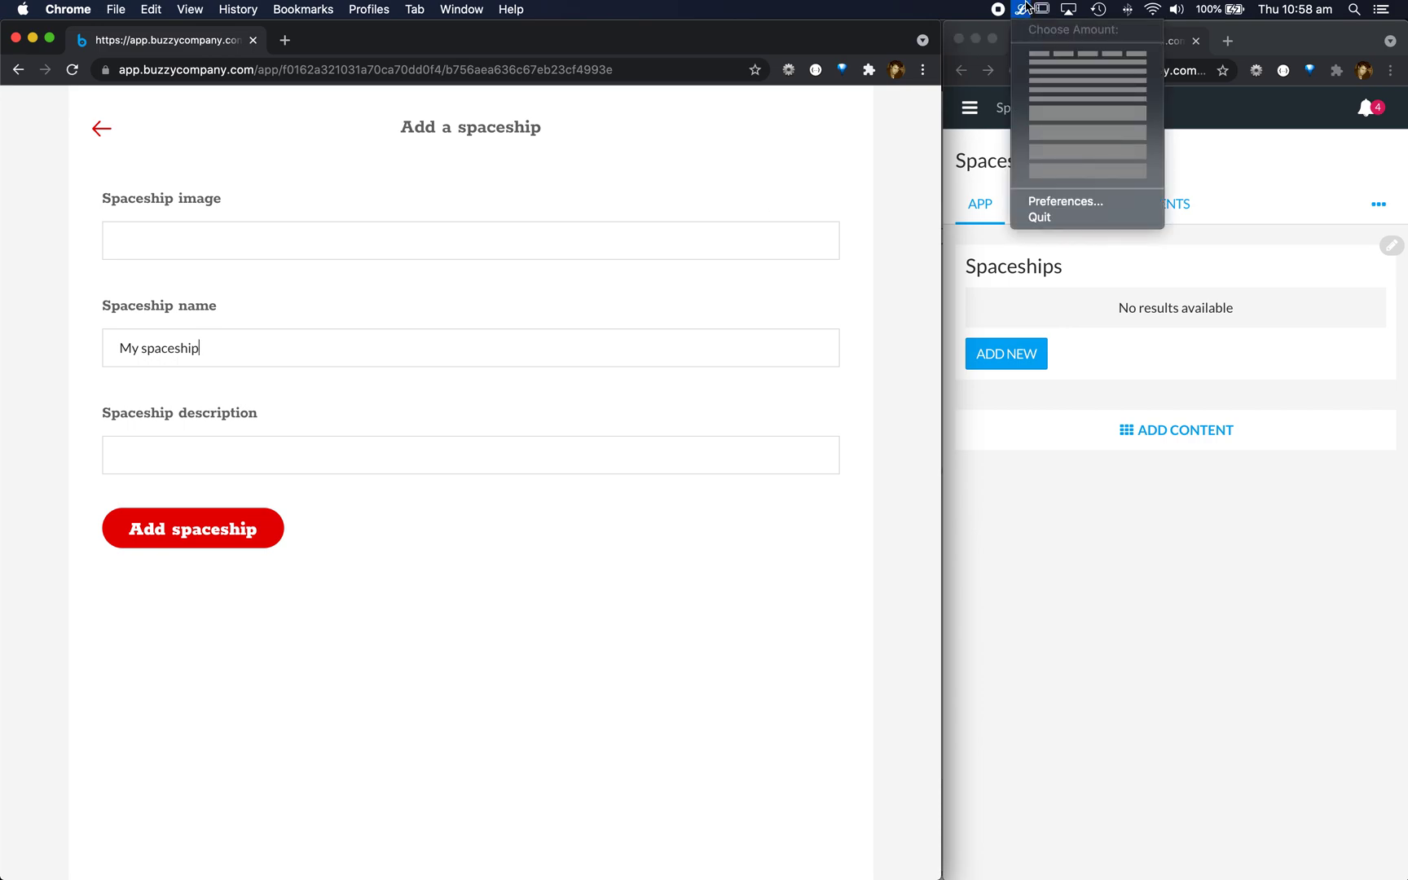
{"action": "left_click", "coordinate": [1075, 139]}
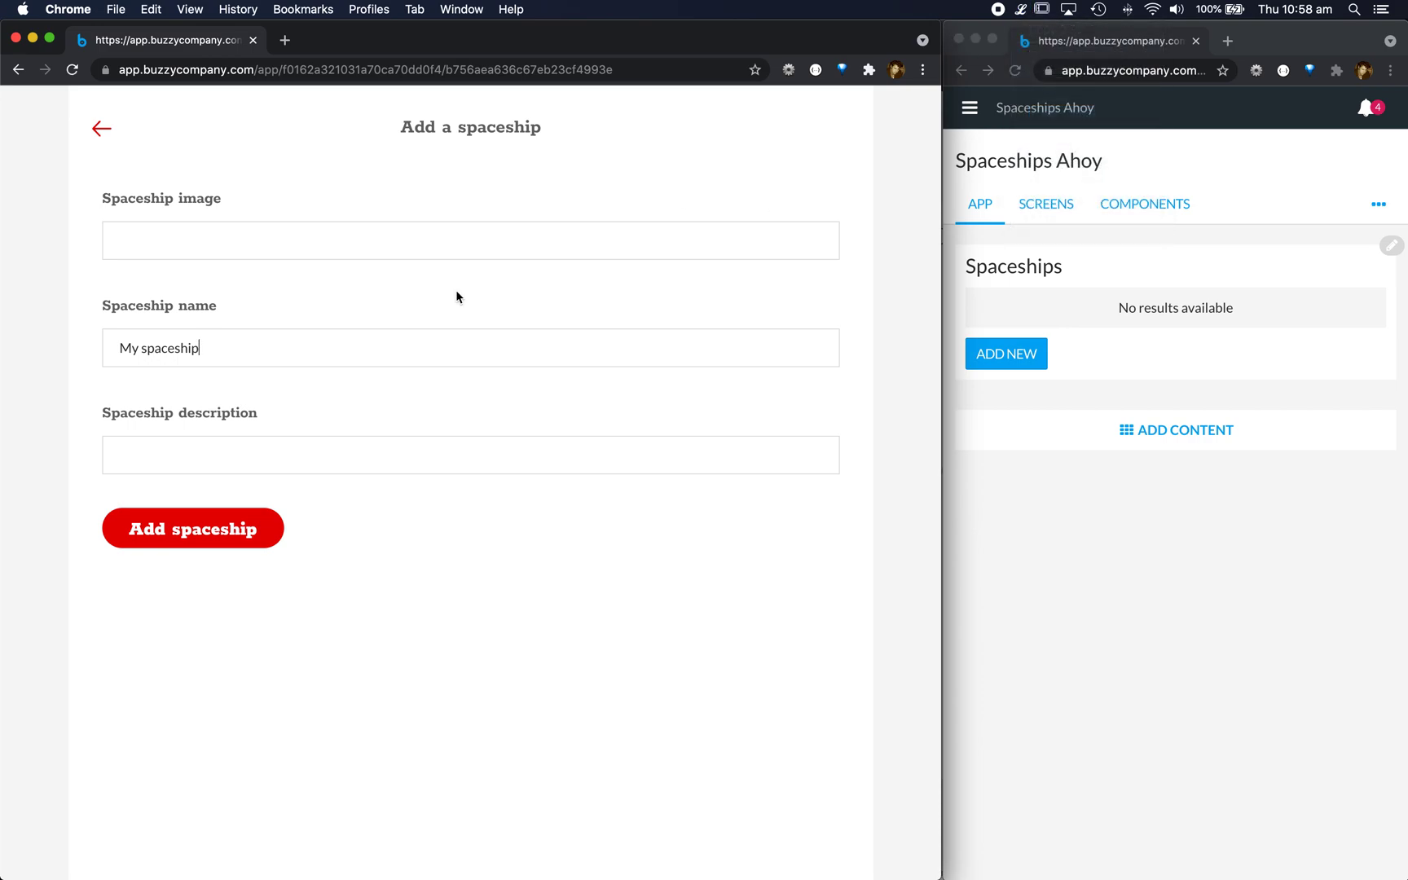
{"action": "left_click", "coordinate": [137, 459]}
{"action": "type", "text": "Nulla vitae elit libero, a pharetra augue. Aenean eu leo quam. Pellentesque ornare sem lacinia quam venenatis vestibulum. Maecenas faucibus mollis interdum. Donec id elit non mi porta gravida at eget metus. Maecenas faucibus mollis interdum. Sed posuere consectetur est at lobortis. Donec ullamcorper nulla non metus auctor fringilla.  Curabitur blandit tempus porttitor. Curabitur blandit tempus porttitor. Maecenas sed diam eget risus varius blandit sit amet non magna. Cras mattis consectetur purus sit amet fermentum. Fusce dapibus, tellus ac cursus commodo, tortor mauris condimentum nibh, ut fermentum massa justo sit amet risus."}
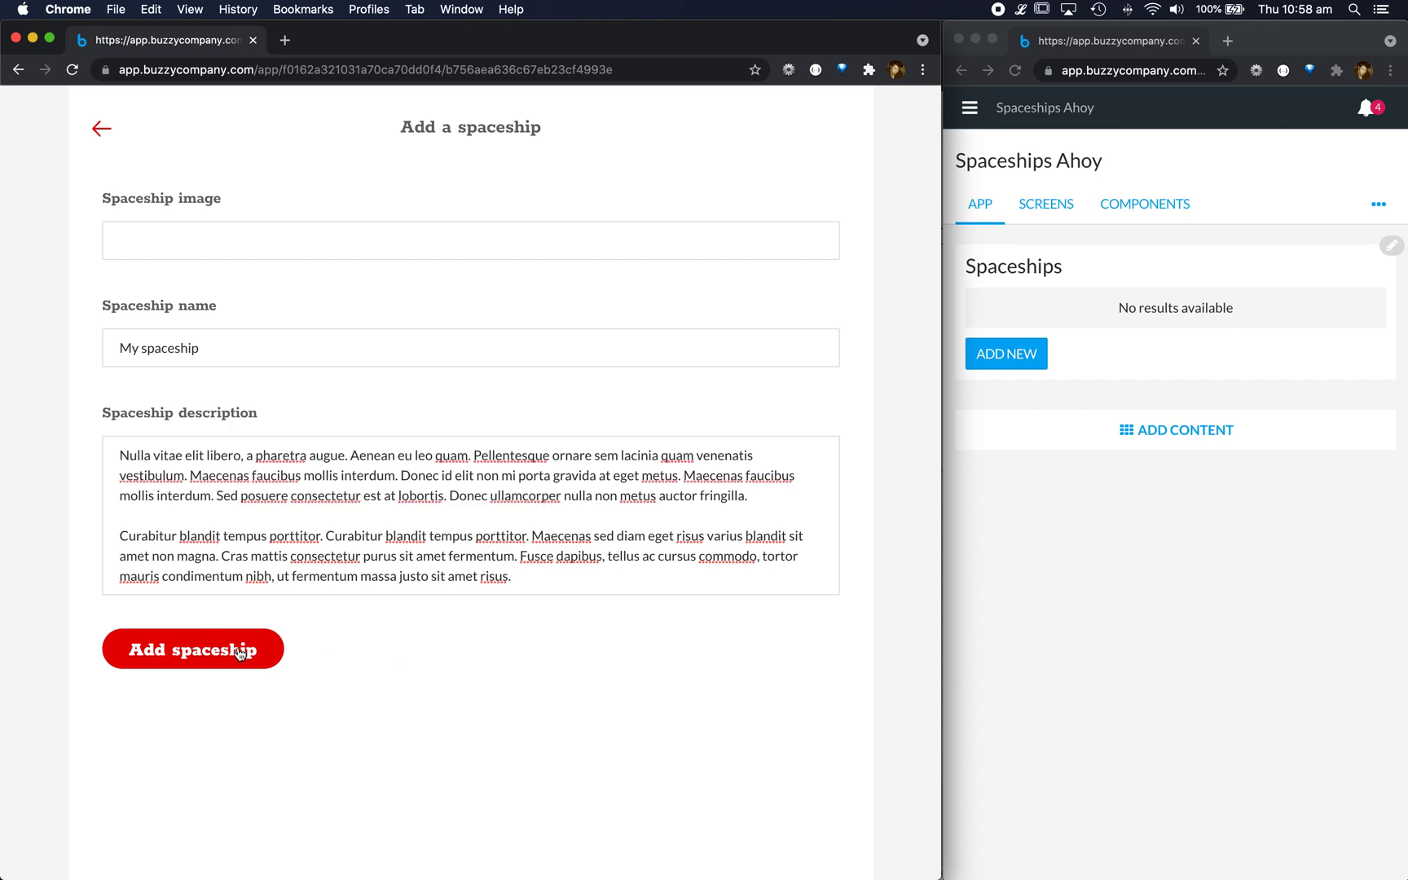
{"action": "left_click_drag", "start_coordinate": [119, 535], "coordinate": [680, 574]}
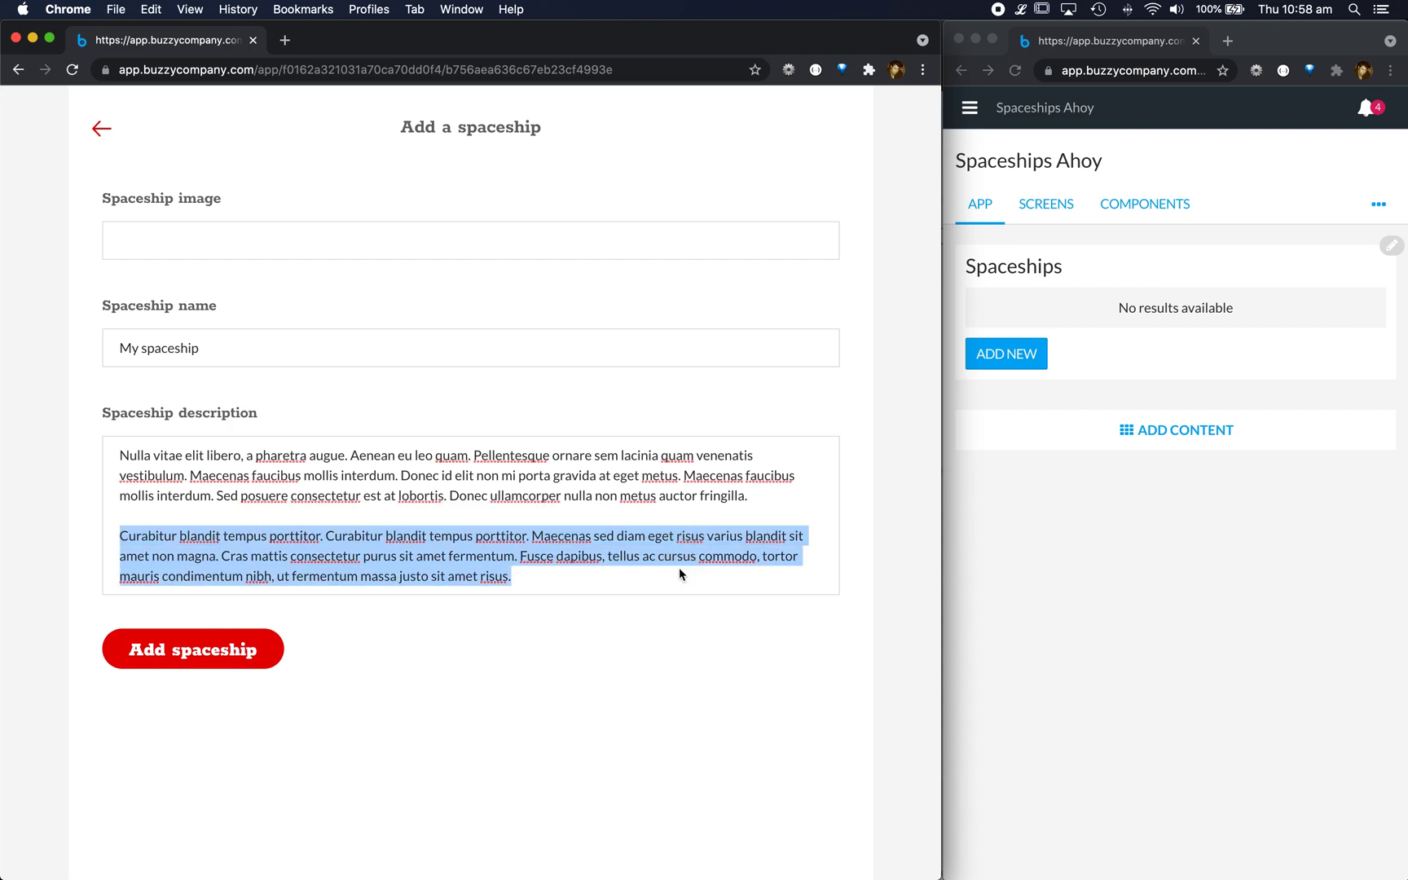
{"action": "key", "text": "BackSpace"}
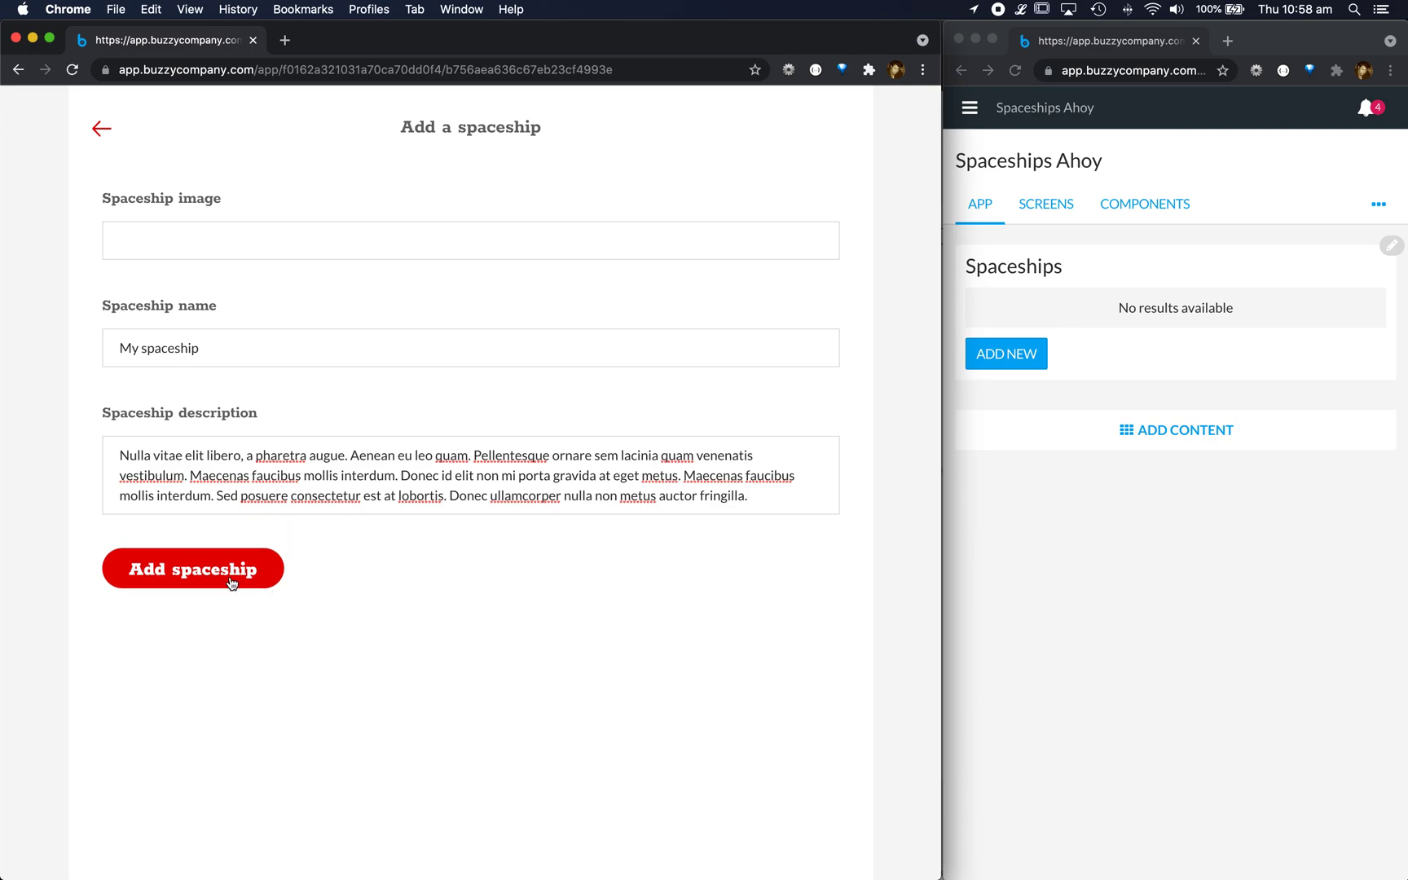
{"action": "left_click", "coordinate": [226, 577]}
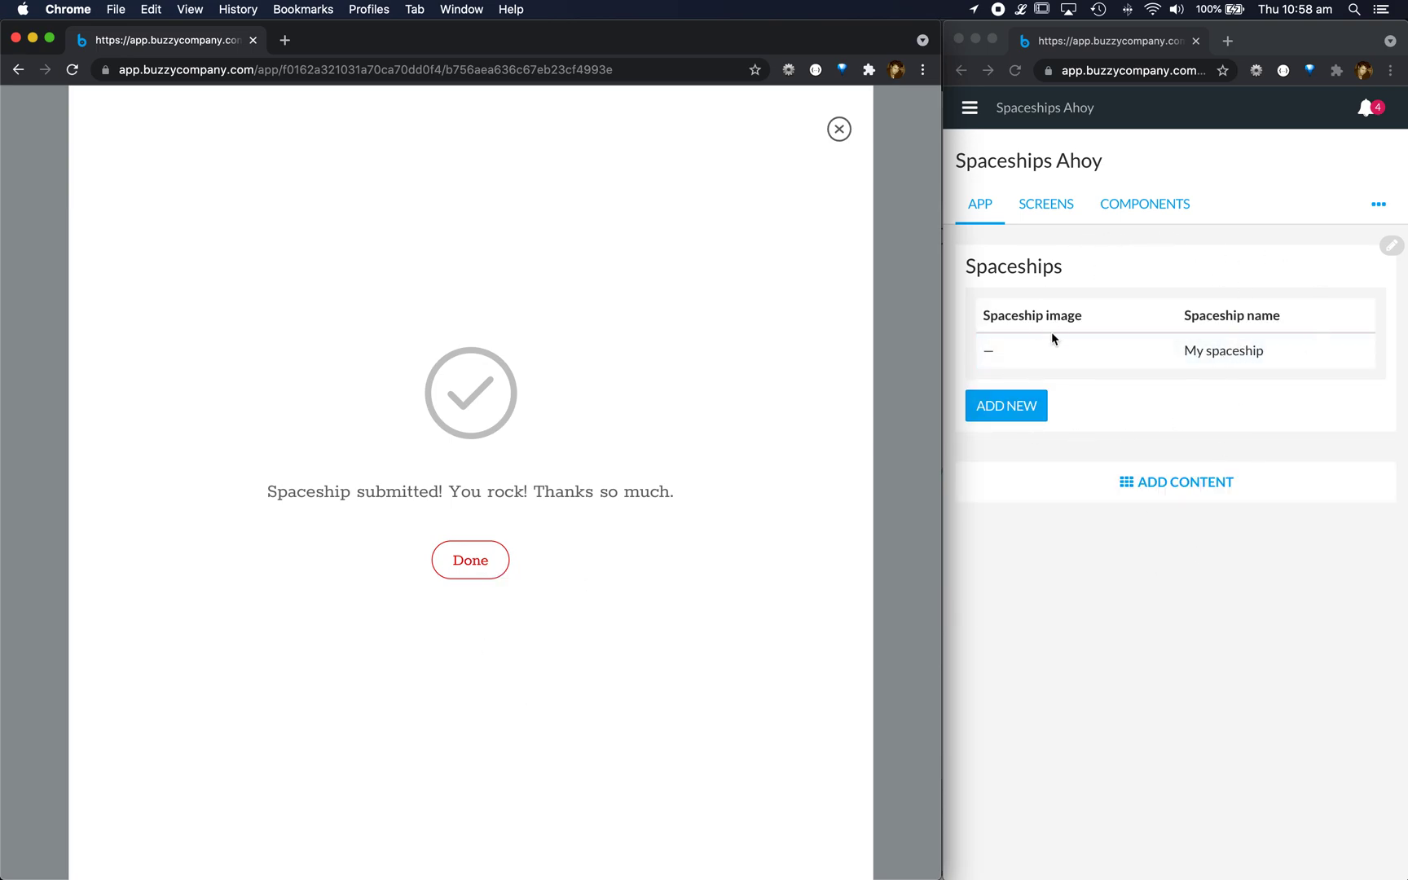
Step: Review the My spaceship row and description in the Spaceships table, then dismiss the success confirmation
{"action": "scroll", "coordinate": [1247, 352], "scroll_direction": "right", "scroll_amount": 6}
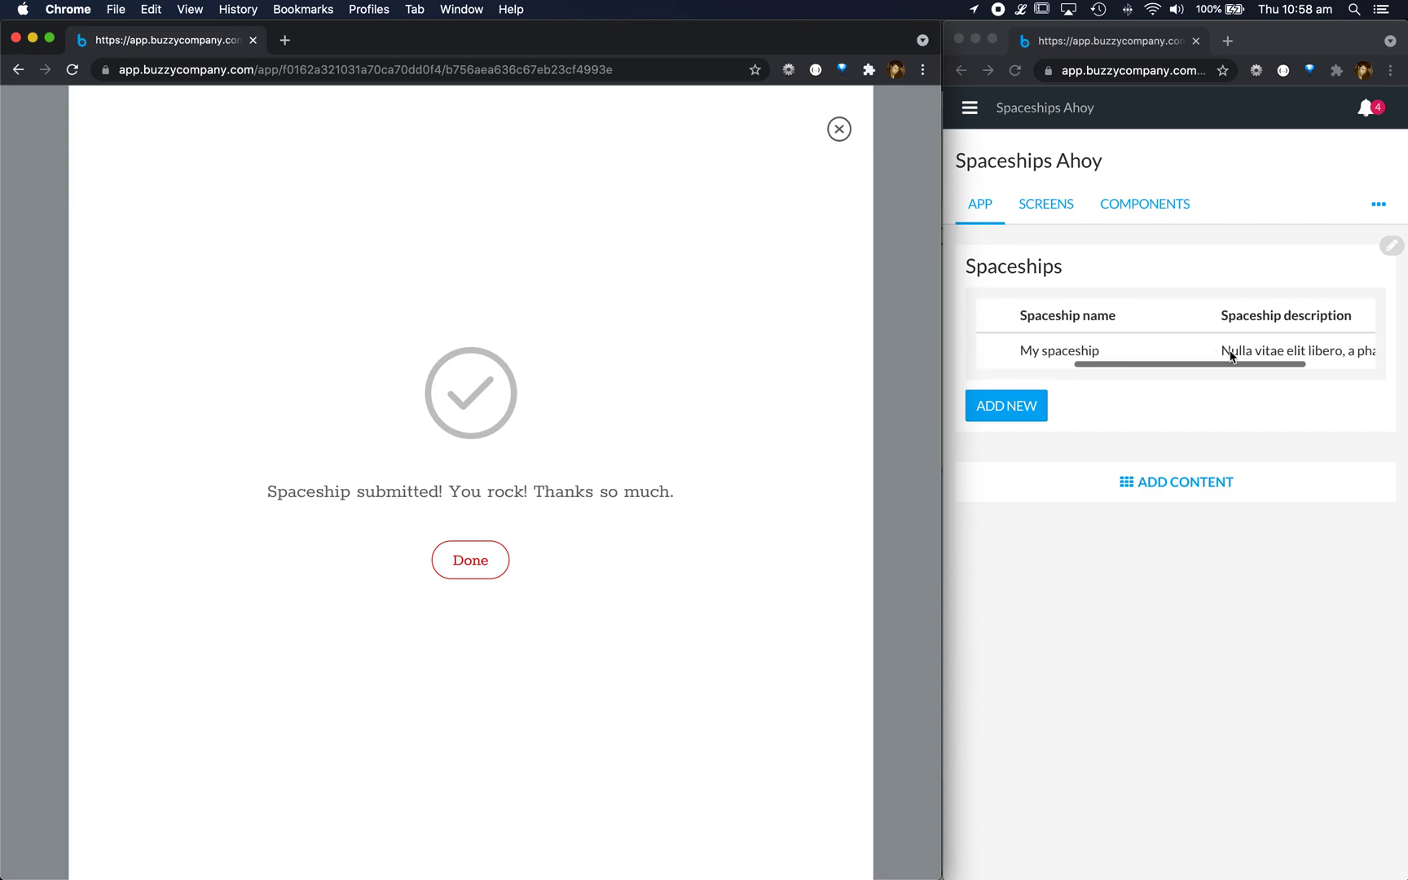
{"action": "scroll", "coordinate": [1235, 354], "scroll_direction": "left", "scroll_amount": 5}
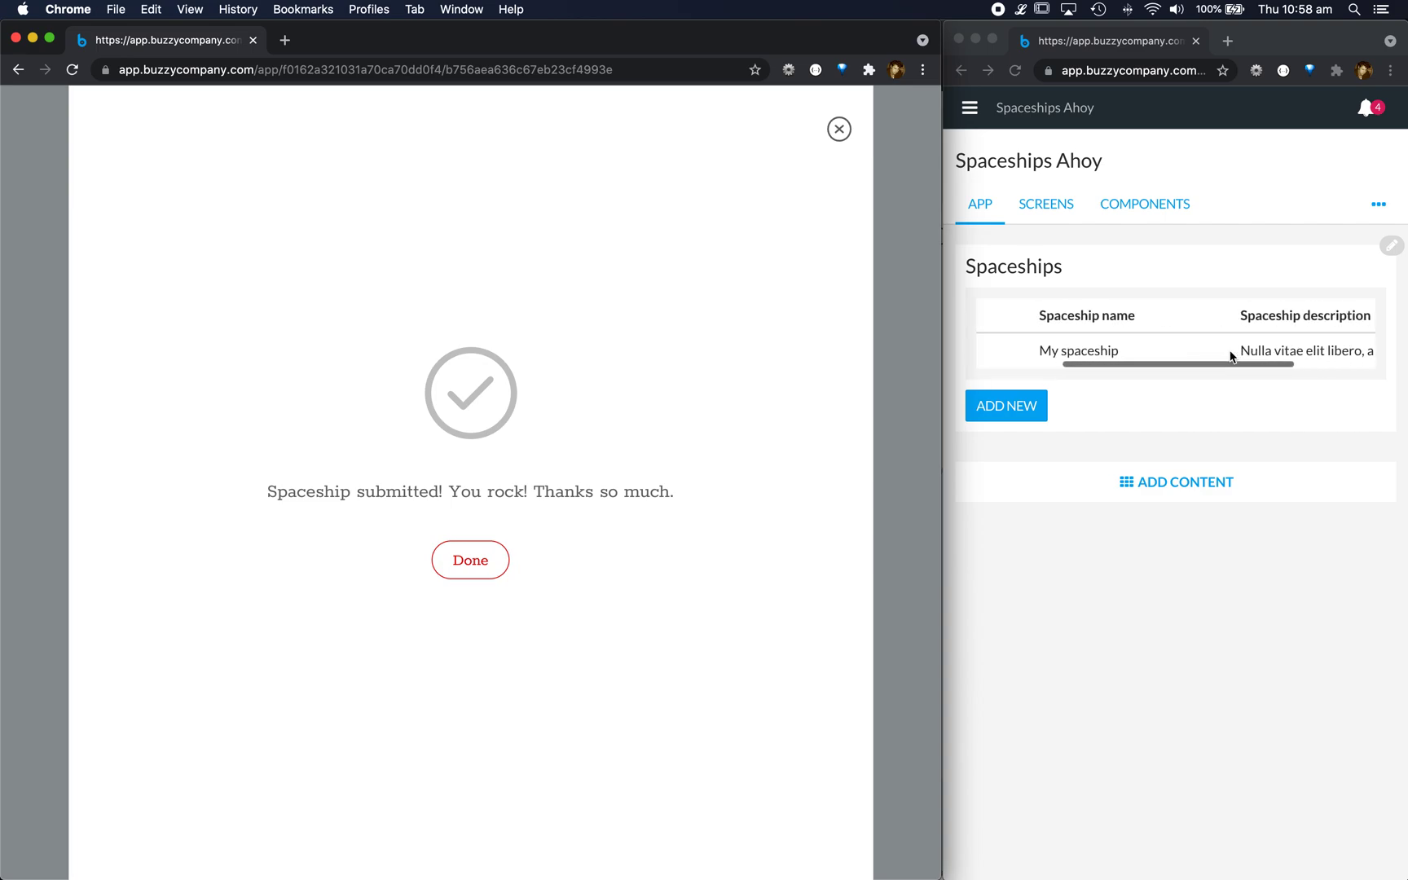
{"action": "scroll", "coordinate": [1247, 356], "scroll_direction": "right", "scroll_amount": 3}
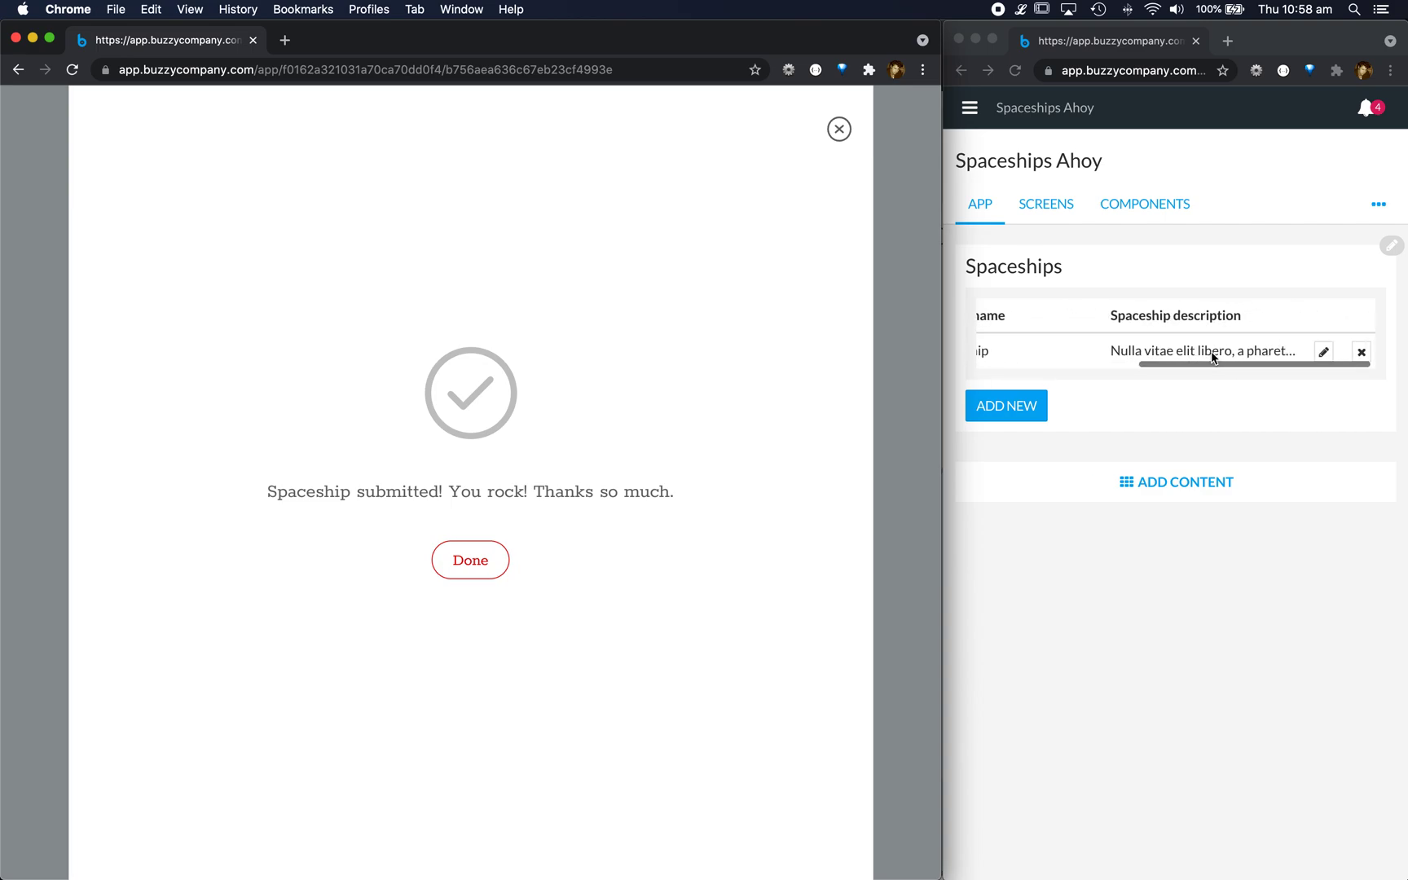
{"action": "scroll", "coordinate": [1214, 354], "scroll_direction": "left", "scroll_amount": 3}
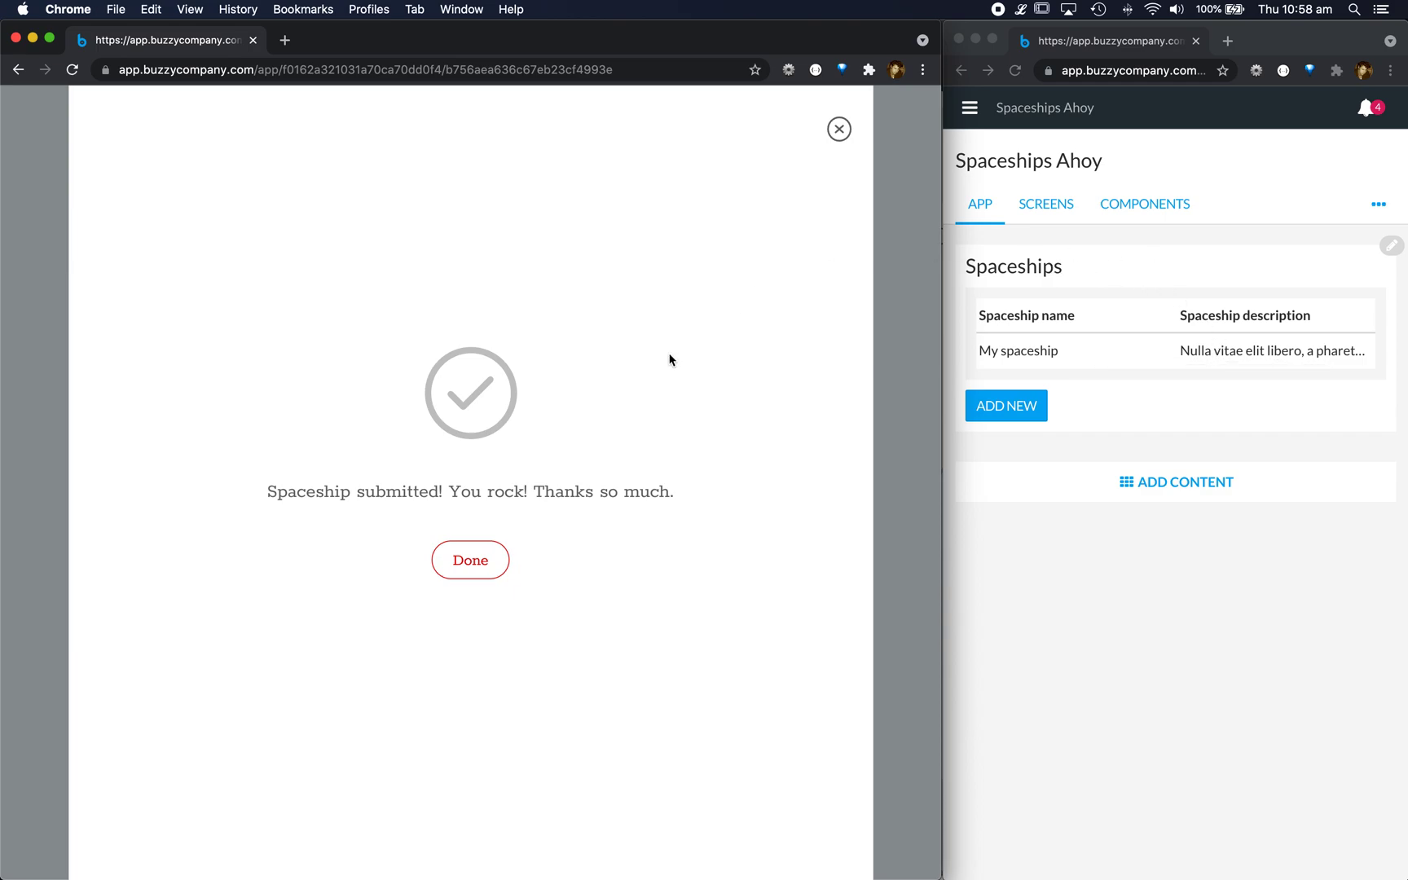
{"action": "left_click", "coordinate": [840, 129]}
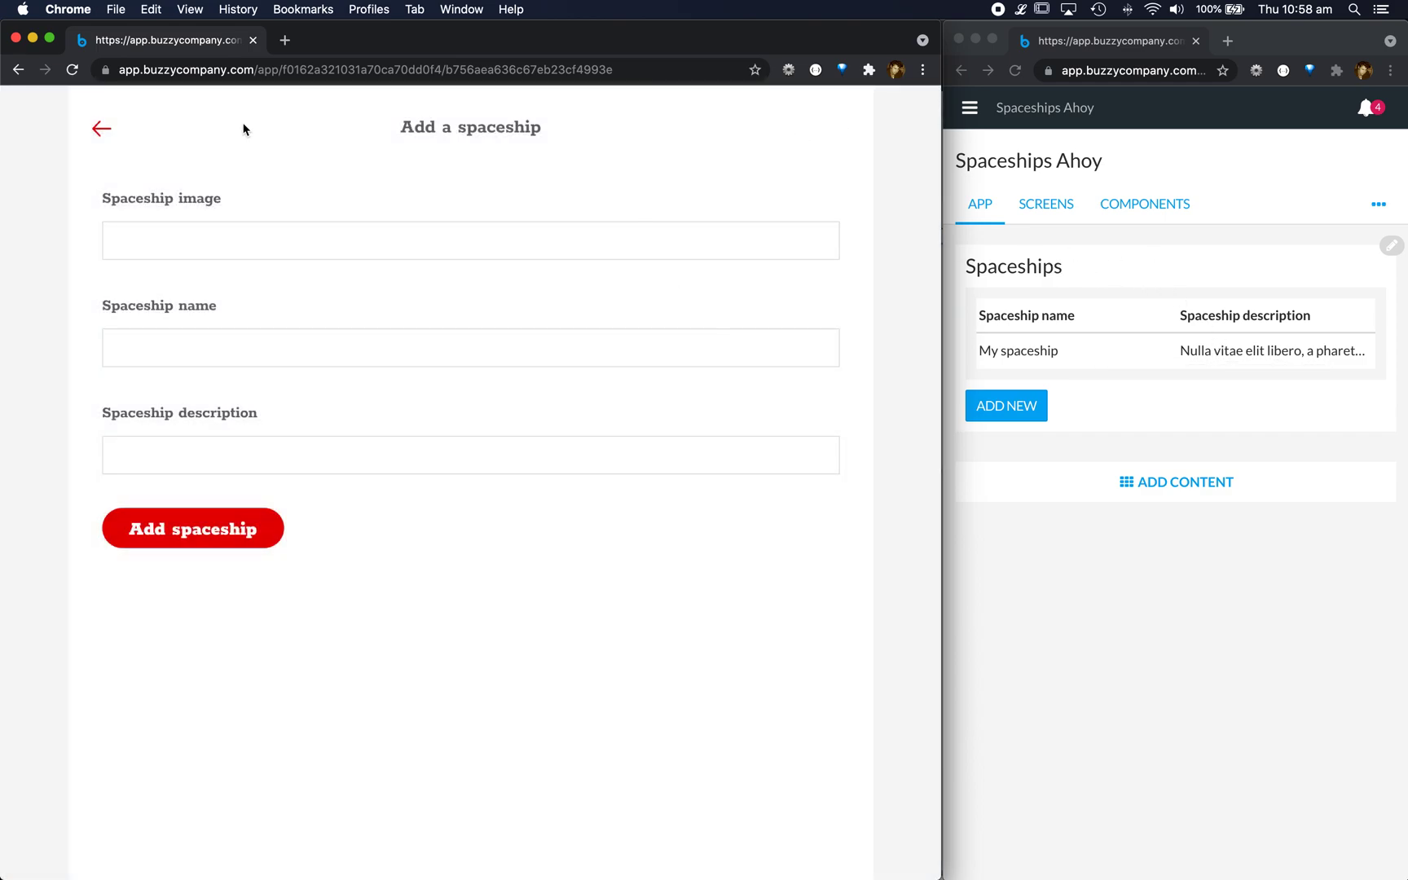